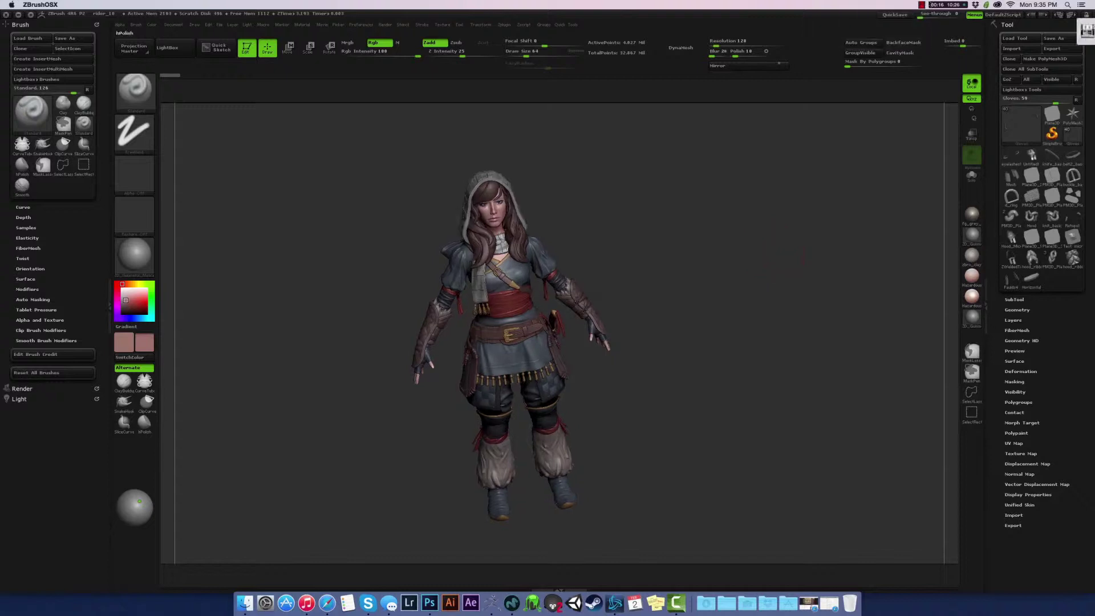
# Step: Expand the SubTool list to show the character's parts and frame the belt and buckle
pyautogui.click(1014, 300)
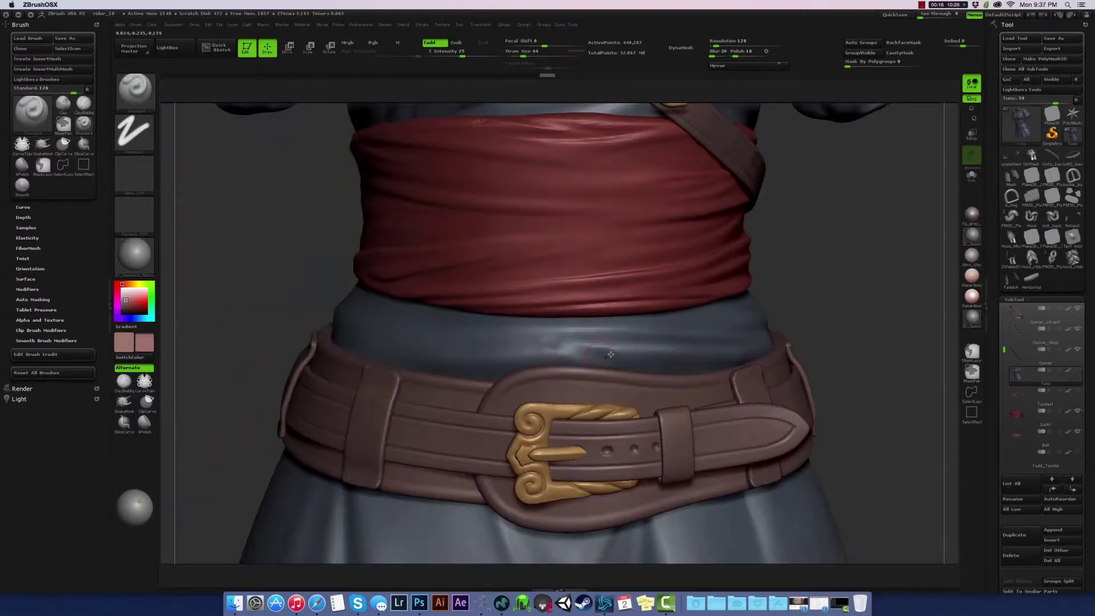
# Step: Smooth the tunic band above the belt, then build up new ClayBuildup folds there
pyautogui.keyDown('shift'); pyautogui.moveTo(487, 346); pyautogui.dragTo(679, 344); pyautogui.keyUp('shift')
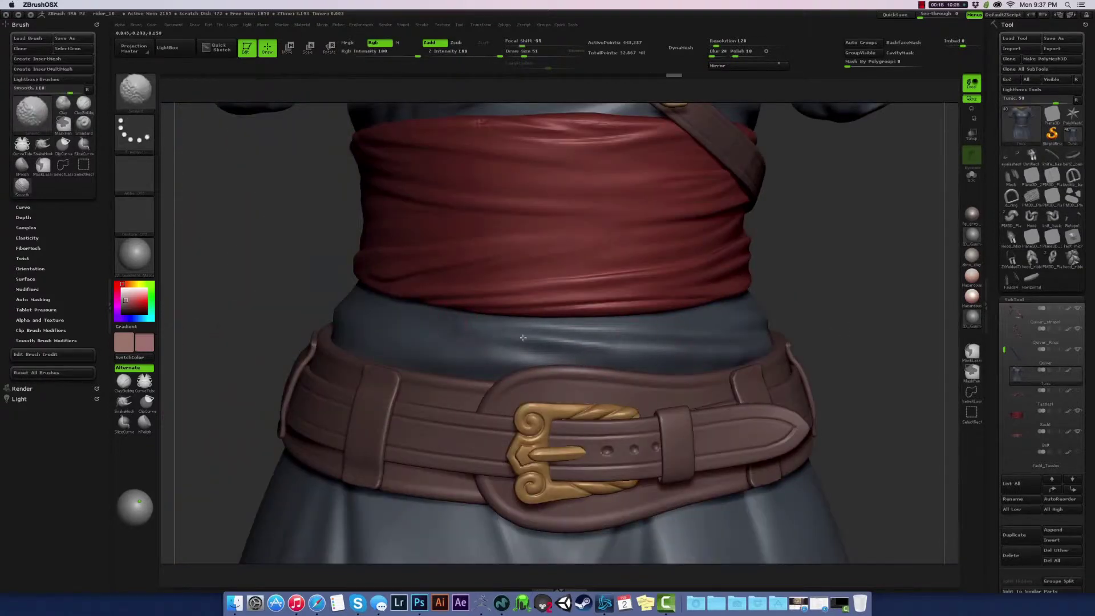
pyautogui.moveTo(486, 383)
pyautogui.mouseDown()
pyautogui.moveTo(411, 402)
pyautogui.moveTo(483, 389)
pyautogui.mouseUp()
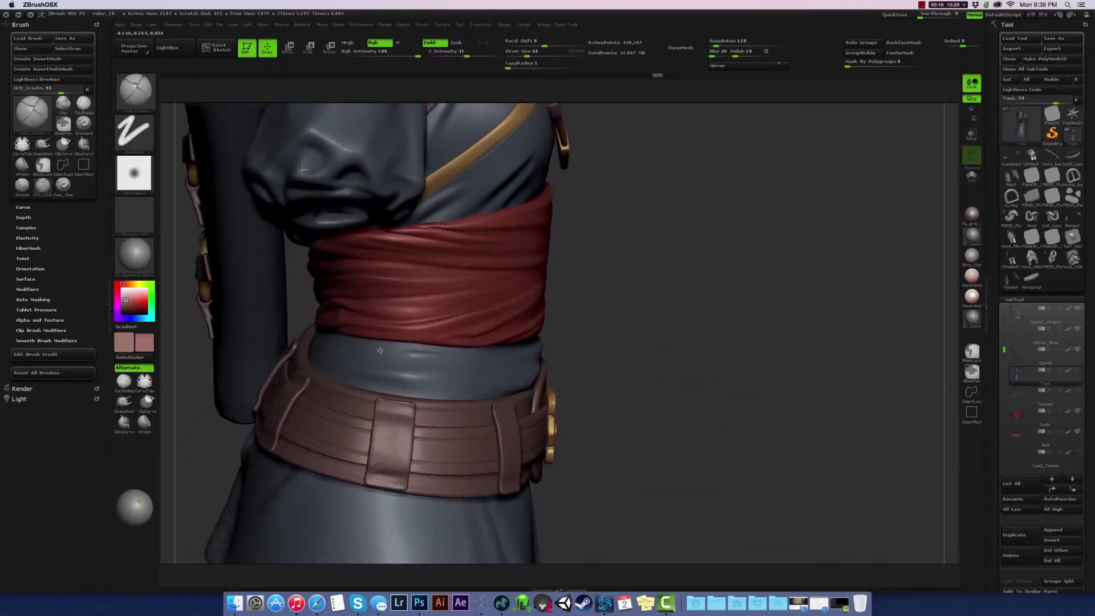
pyautogui.moveTo(400, 351); pyautogui.dragTo(618, 307)
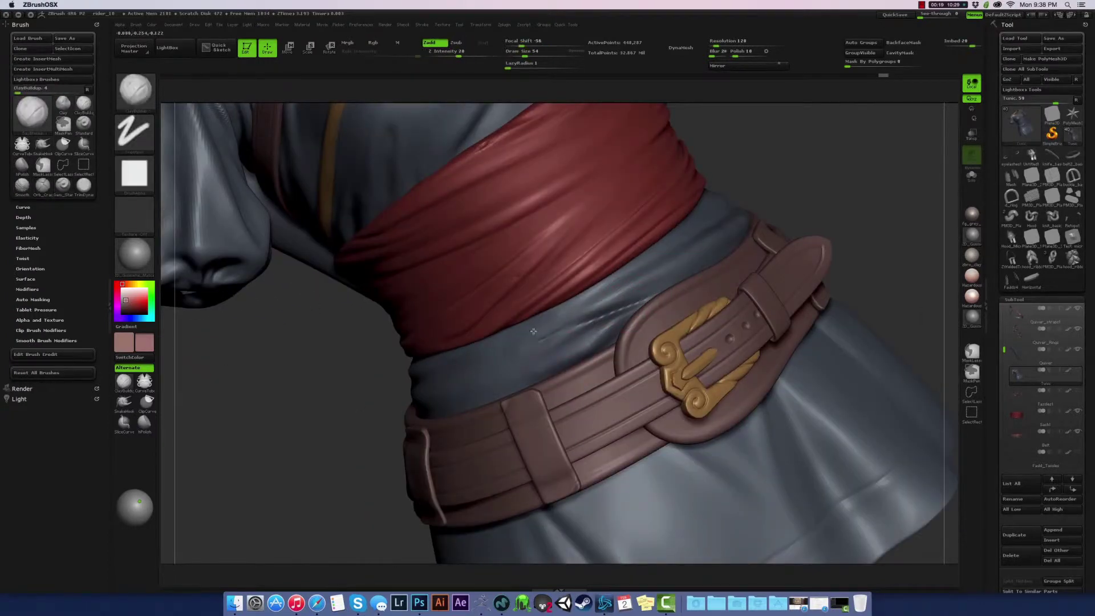
pyautogui.press('shift')
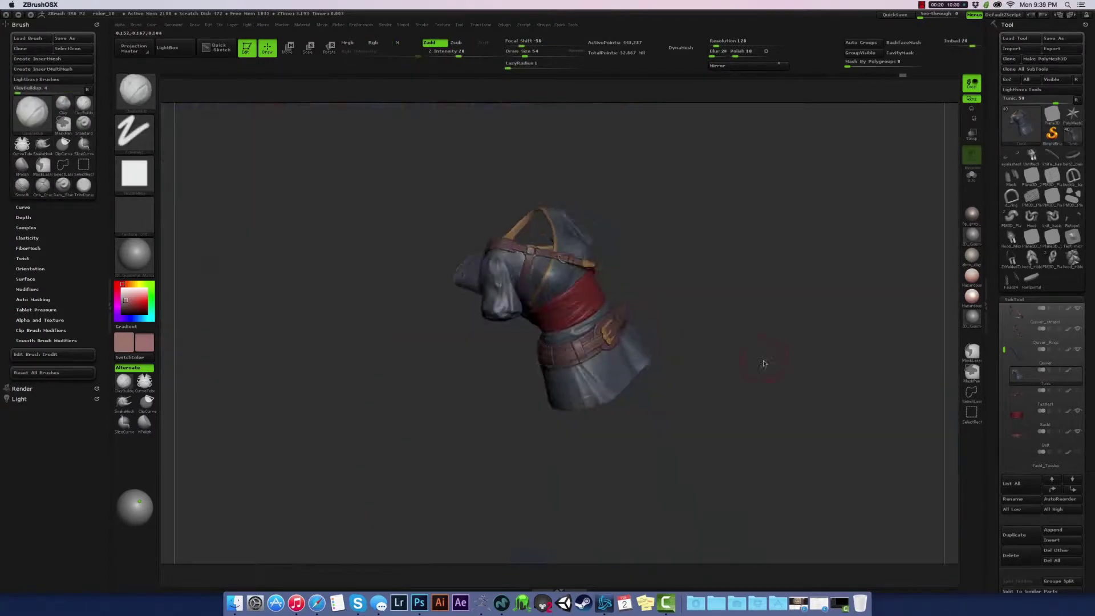
pyautogui.moveTo(438, 390)
pyautogui.mouseDown()
pyautogui.moveTo(518, 381)
pyautogui.moveTo(496, 366)
pyautogui.mouseUp()
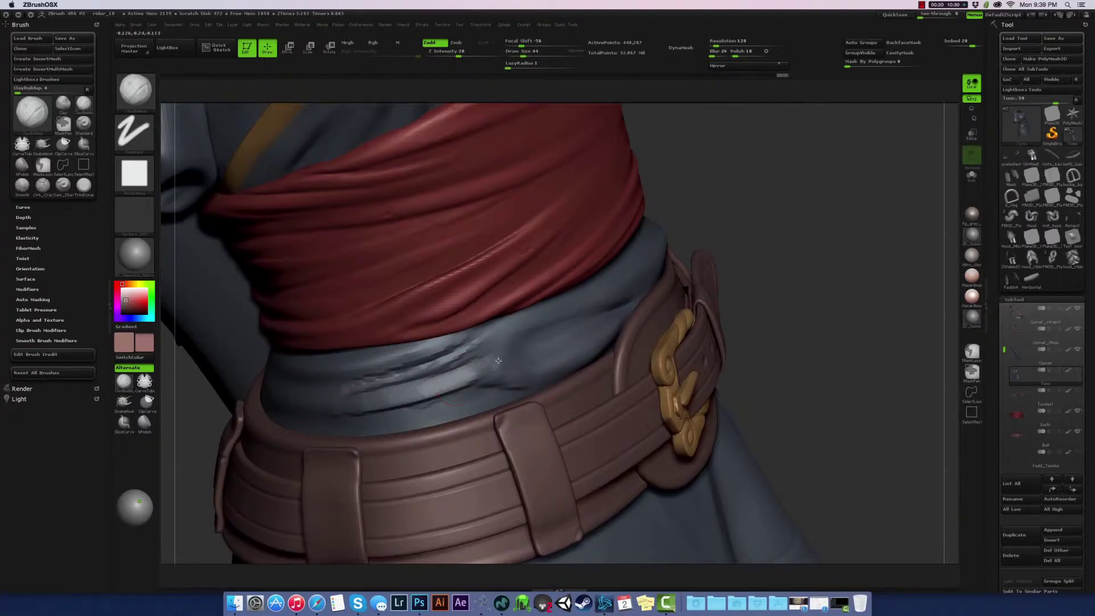
pyautogui.moveTo(884, 354); pyautogui.dragTo(524, 335)
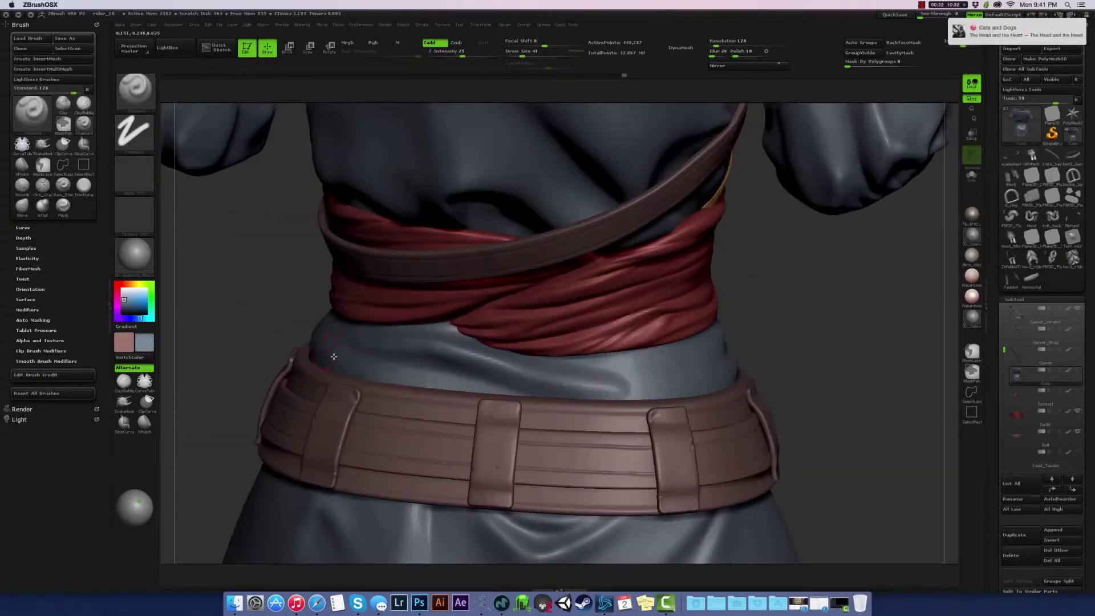
# Step: Smooth the waist folds, then puff up the cloth above the belt with the Inflat brush
pyautogui.press('shift')
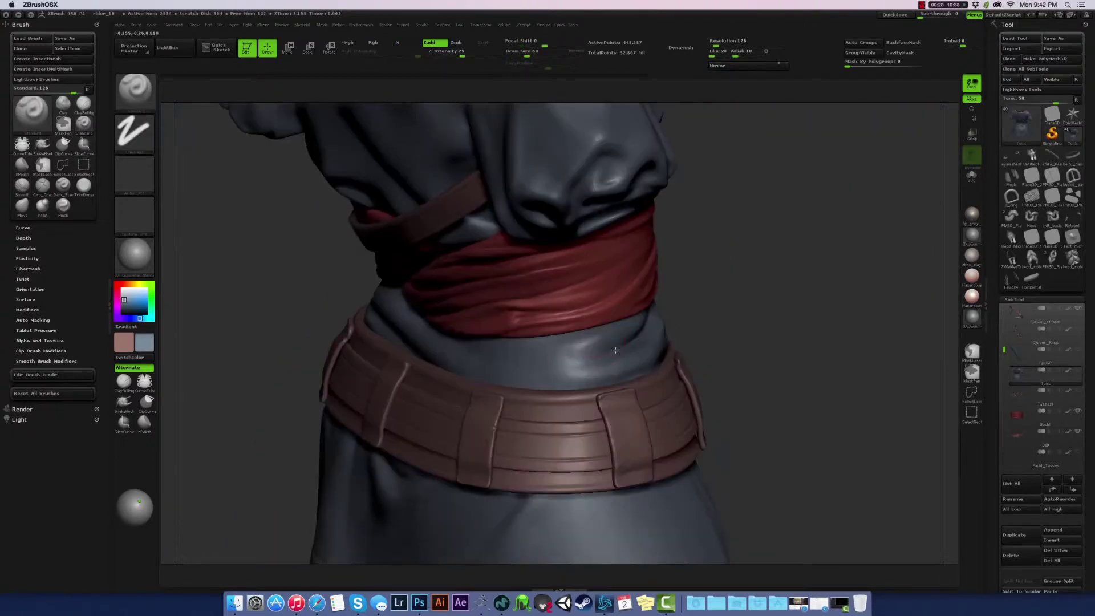
pyautogui.press('shift')
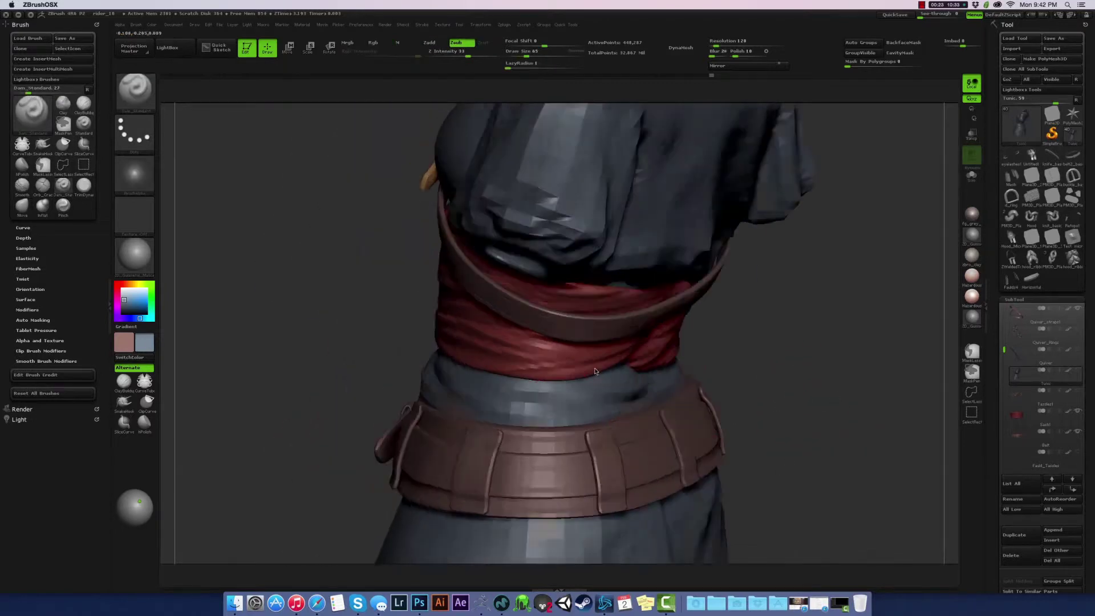
pyautogui.moveTo(595, 372); pyautogui.dragTo(513, 397)
pyautogui.press('b')
pyautogui.press('i')
pyautogui.press('n')
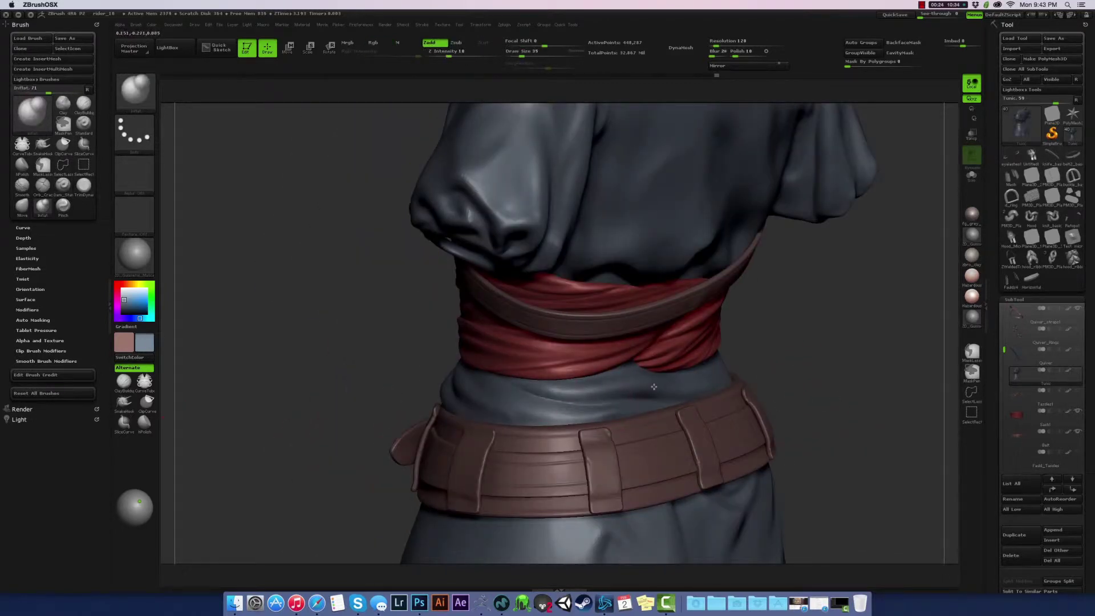
pyautogui.moveTo(654, 386)
pyautogui.mouseDown()
pyautogui.moveTo(593, 427)
pyautogui.moveTo(596, 370)
pyautogui.mouseUp()
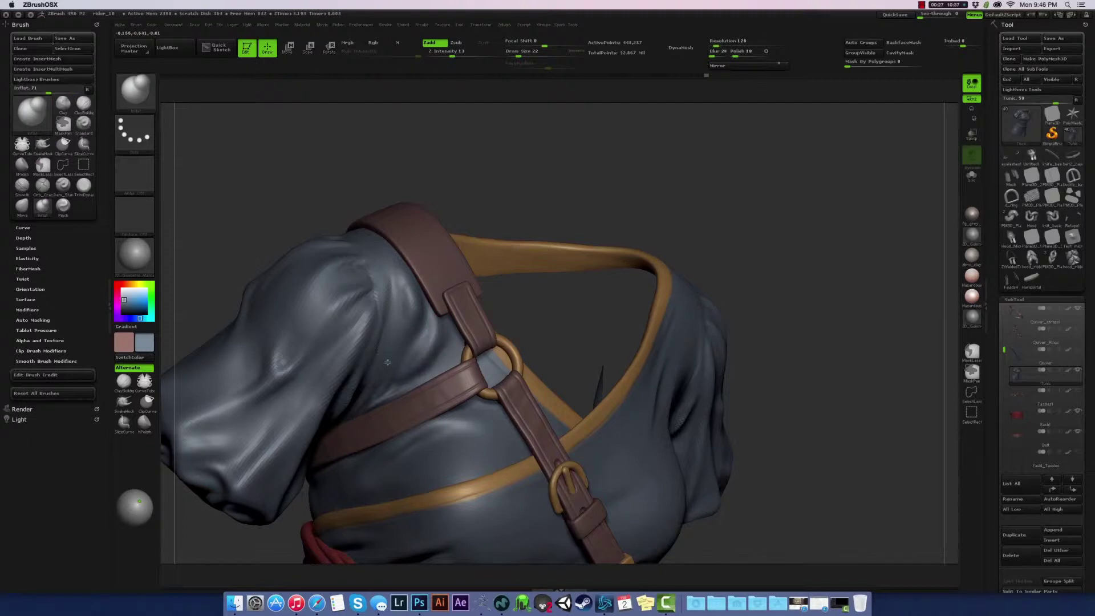
# Step: Carve fine creases into the shoulder and sleeve fabric with Orb_Cracks and Standard brushes
pyautogui.press('shift')
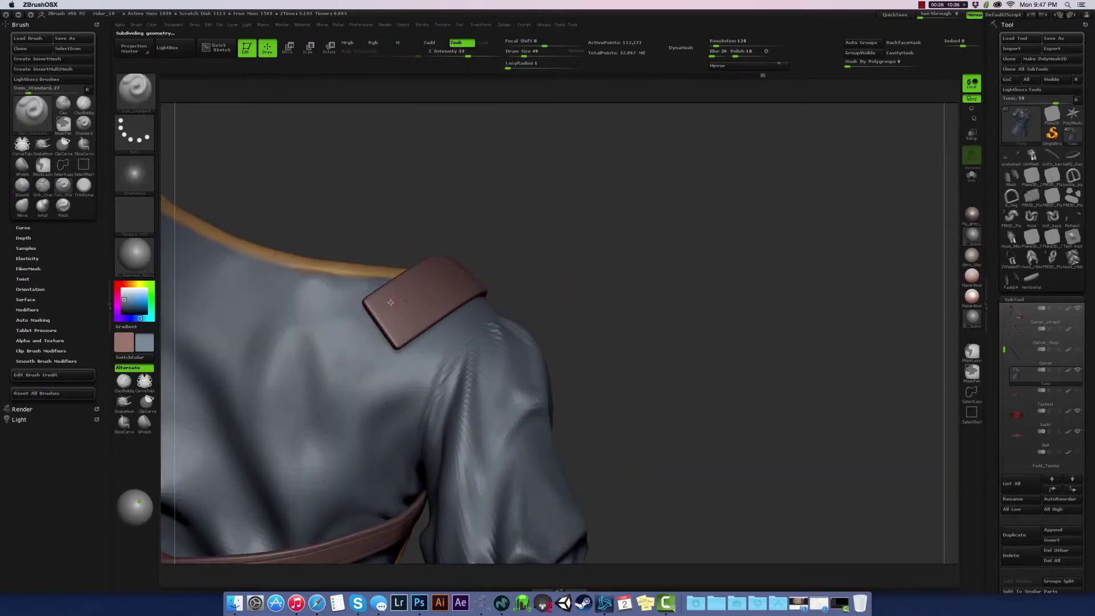
pyautogui.press('b')
pyautogui.press('s')
pyautogui.press('t')
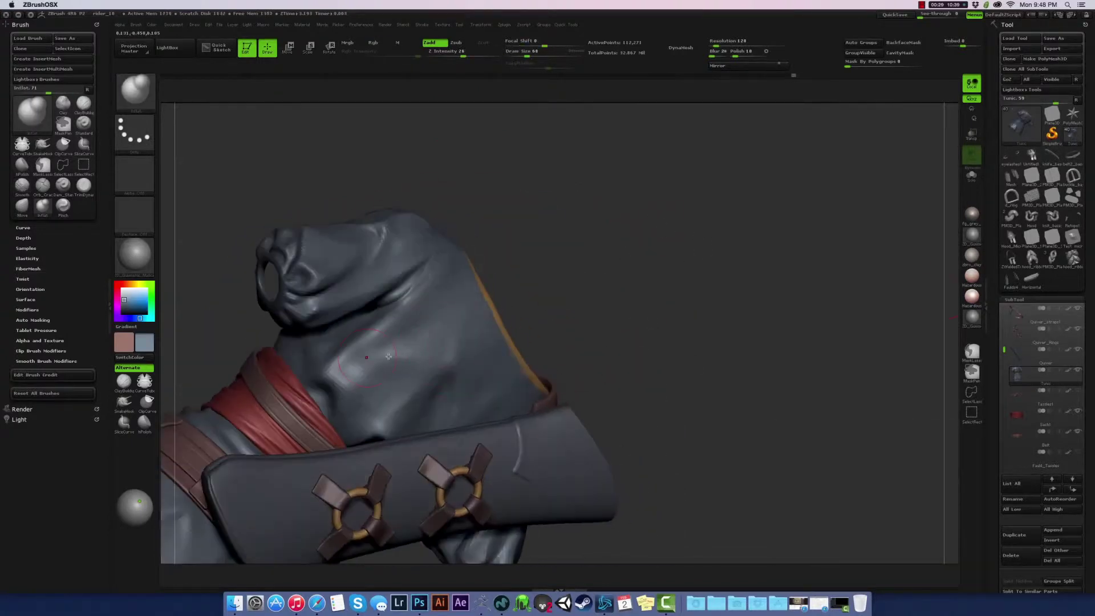
pyautogui.moveTo(696, 330)
pyautogui.mouseDown()
pyautogui.moveTo(574, 311)
pyautogui.moveTo(432, 267)
pyautogui.mouseUp()
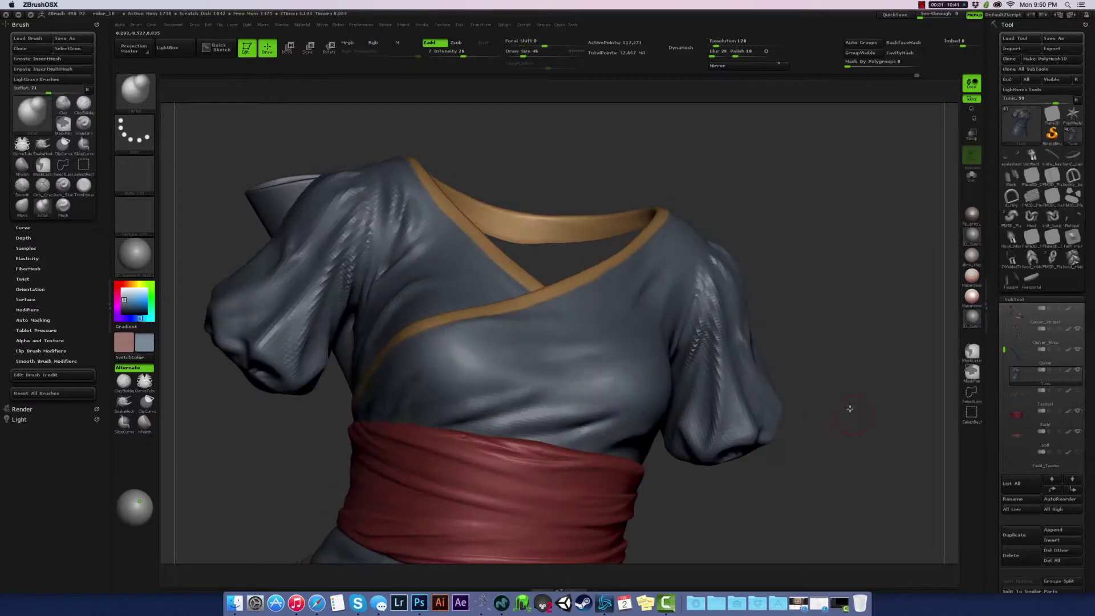
# Step: From a three-quarter view, sculpt soft vertical folds into the skirt below the belt
pyautogui.moveTo(849, 408); pyautogui.dragTo(753, 403)
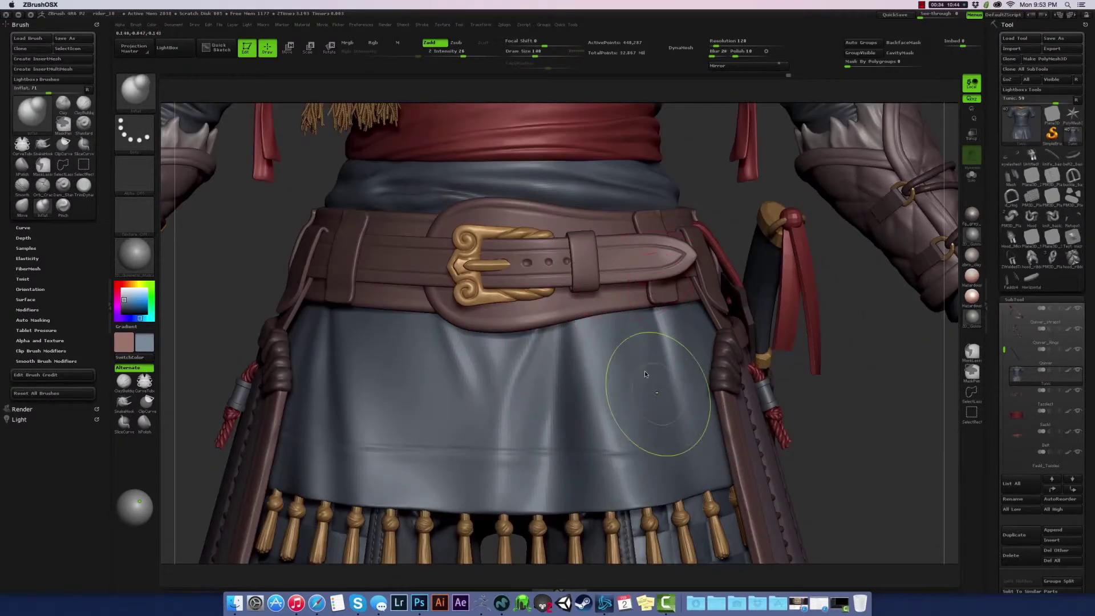
pyautogui.press('s')
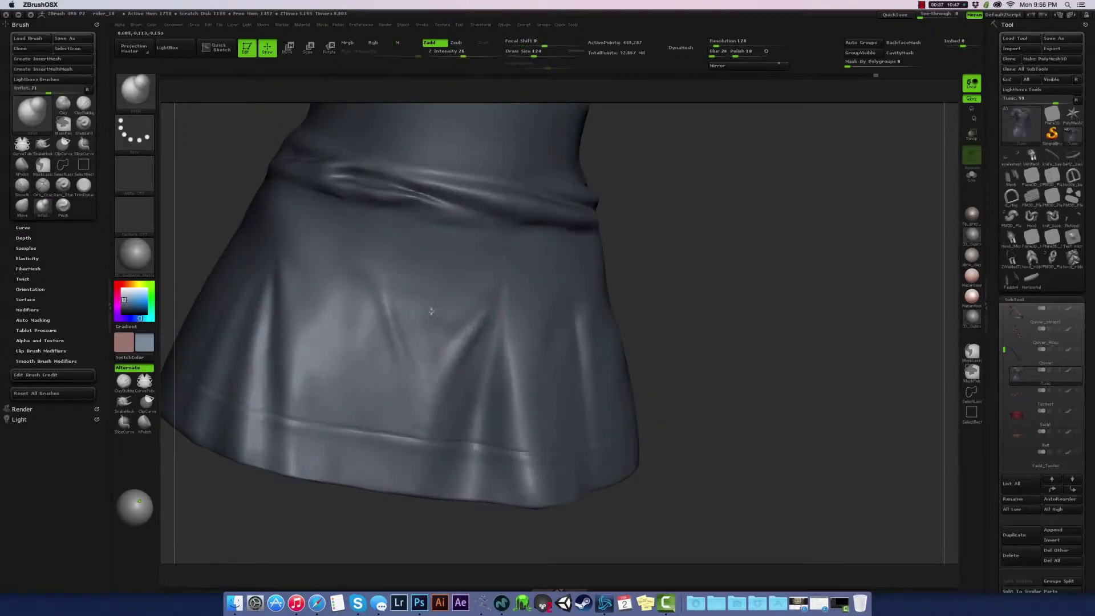
# Step: Finish detailing the tunic using a smaller brush size
pyautogui.press('s')
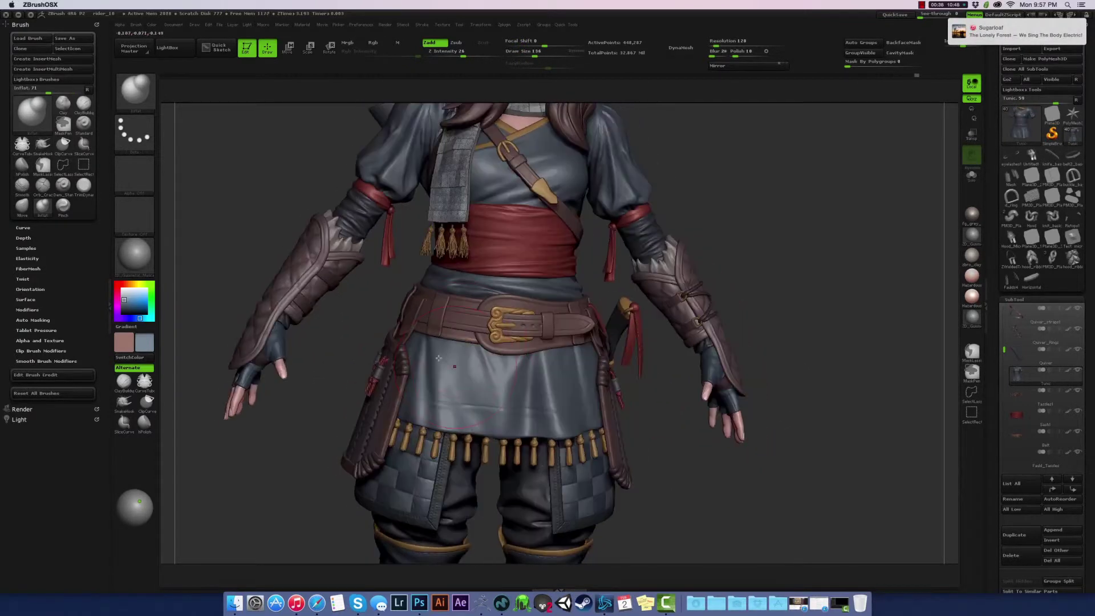
pyautogui.moveTo(520, 364); pyautogui.dragTo(479, 369)
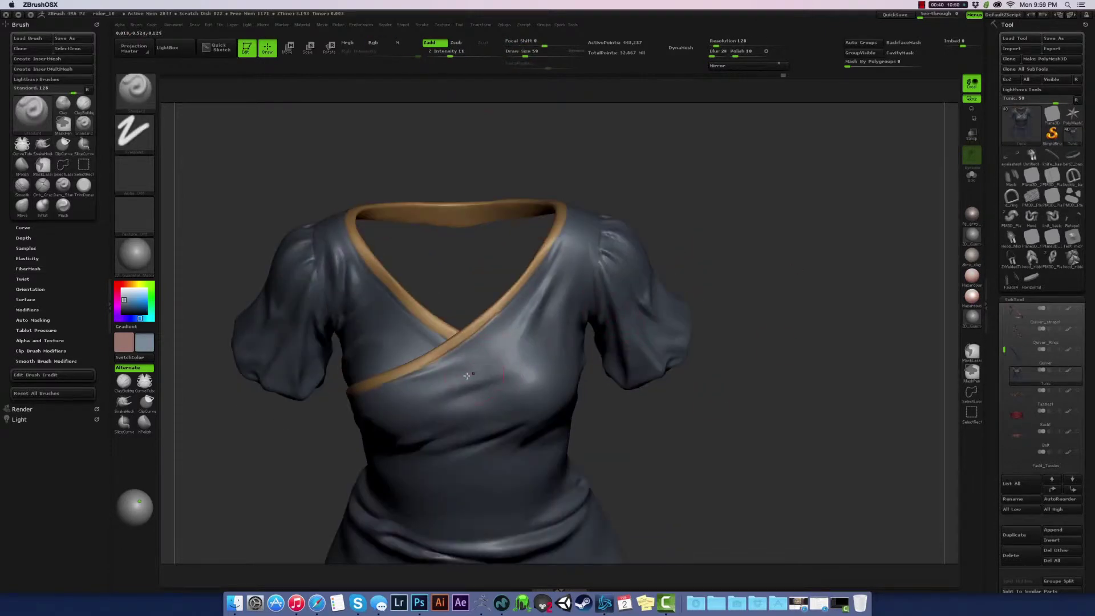
pyautogui.press('[')
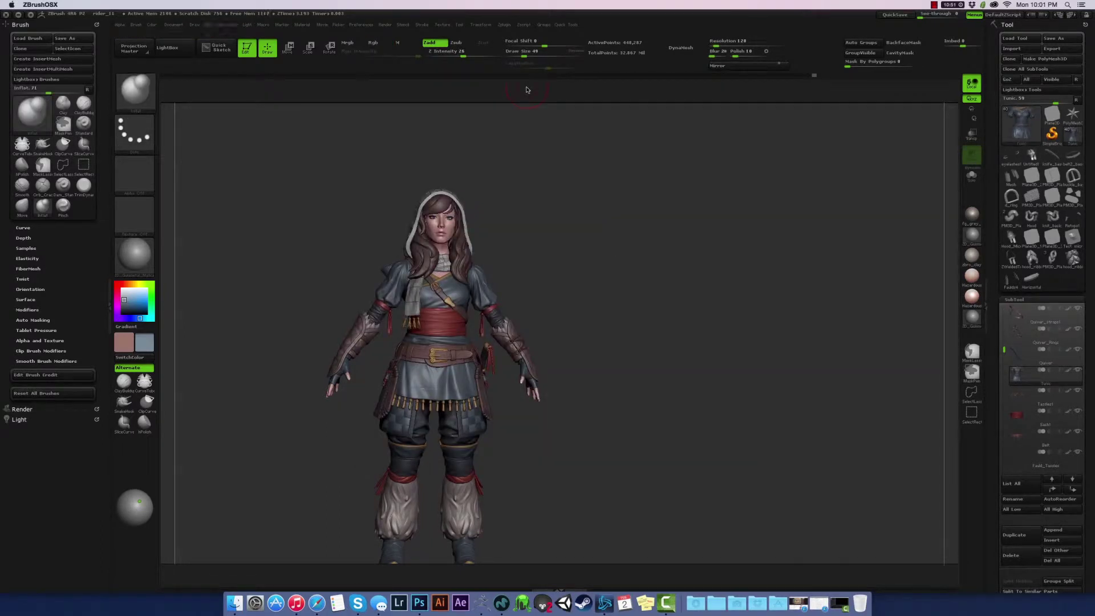
# Step: Save the project and load a plain Cube3D primitive from the Tool palette
pyautogui.click(934, 5)
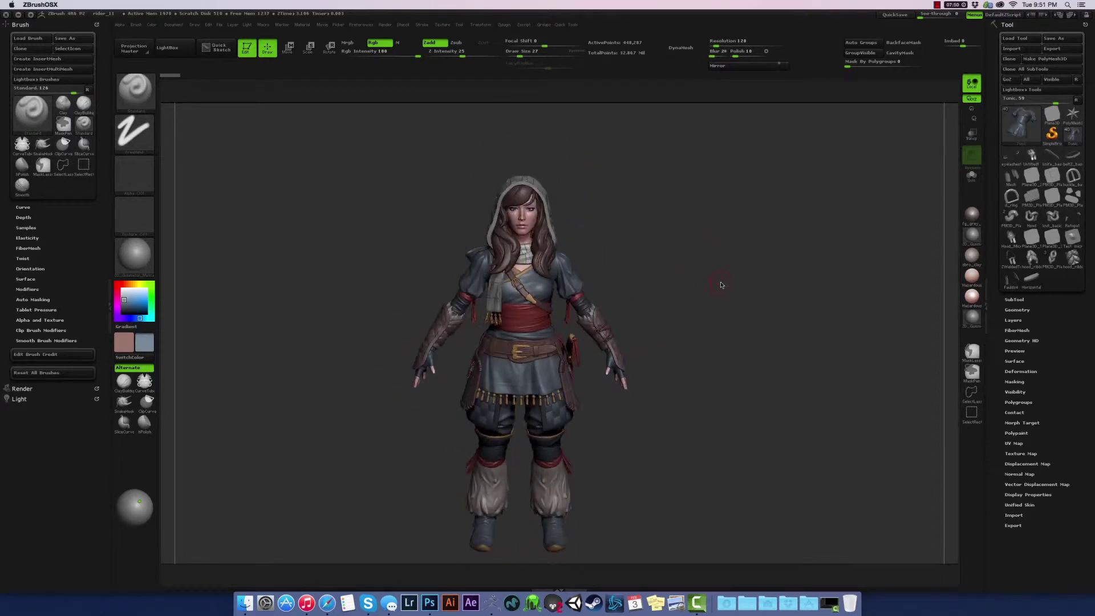
pyautogui.click(1021, 121)
pyautogui.click(773, 265)
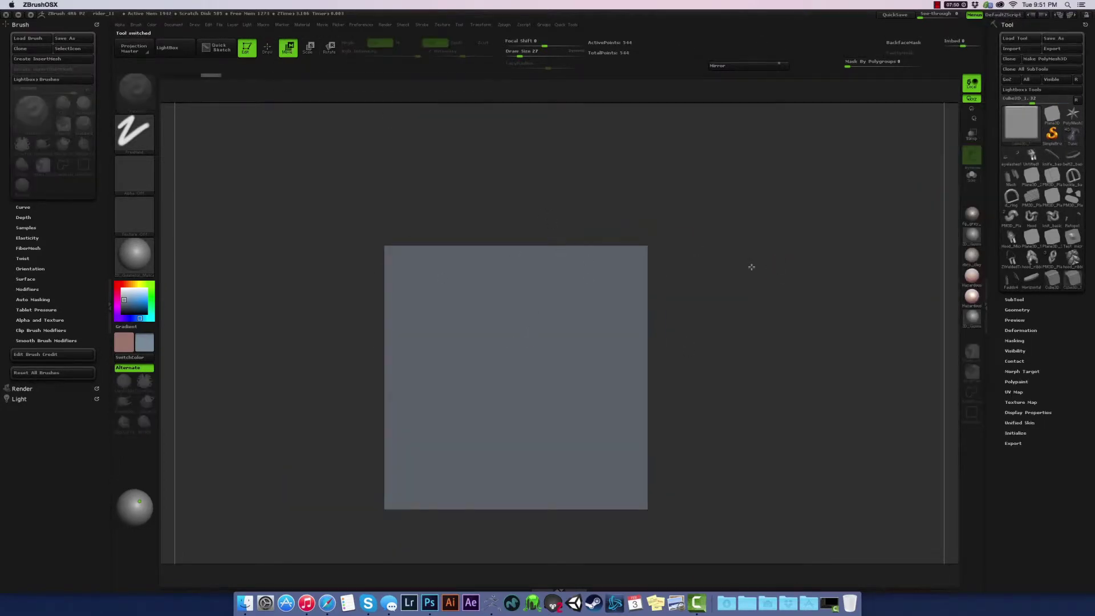
# Step: Append a Ring3D subtool beside the slab
pyautogui.moveTo(703, 341); pyautogui.dragTo(653, 271)
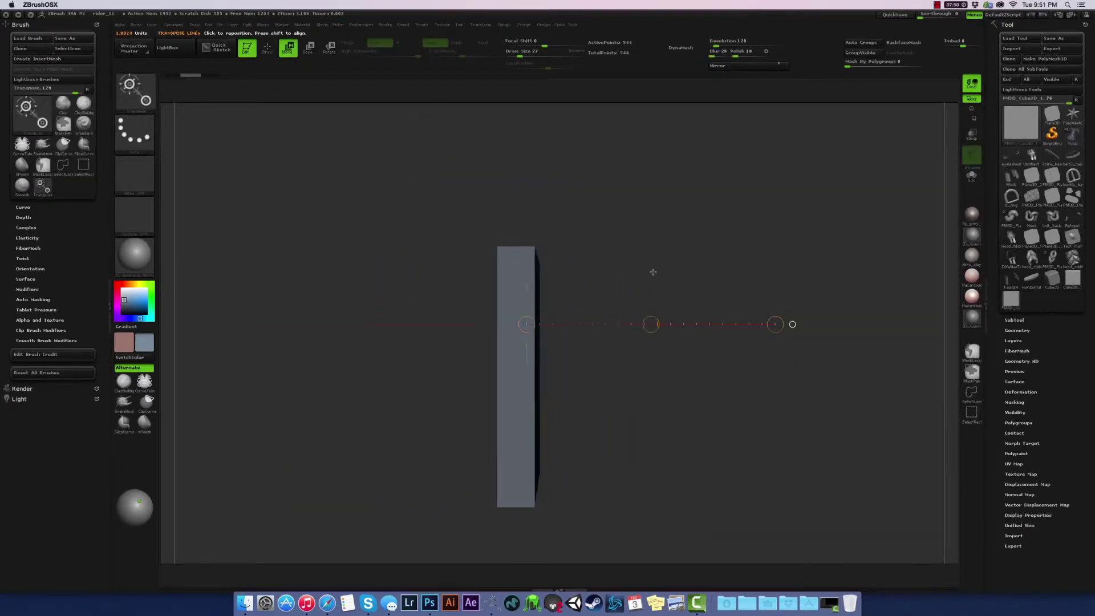
pyautogui.click(1014, 320)
pyautogui.click(1055, 406)
pyautogui.click(599, 447)
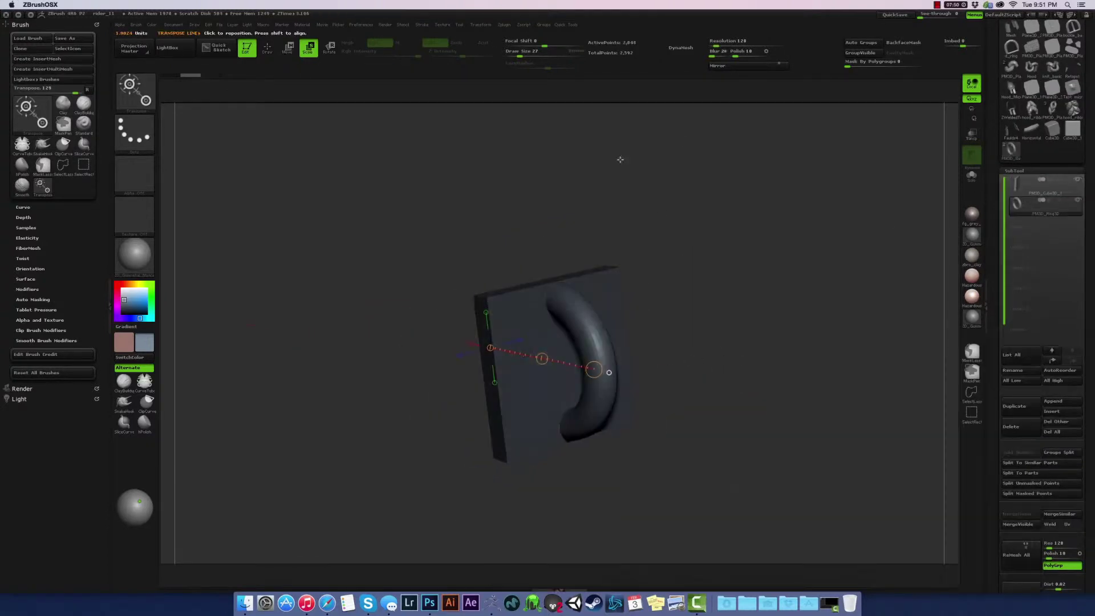
pyautogui.moveTo(618, 159)
pyautogui.keyDown('shift'); pyautogui.mouseDown()
pyautogui.moveTo(733, 292)
pyautogui.moveTo(693, 299)
pyautogui.moveTo(656, 268)
pyautogui.mouseUp(); pyautogui.keyUp('shift')
# Step: Mask part of the ring and rotate it with Transpose to tilt against the slab
pyautogui.keyDown('ctrl'); pyautogui.moveTo(605, 329); pyautogui.dragTo(605, 329); pyautogui.keyUp('ctrl')
pyautogui.press('r')
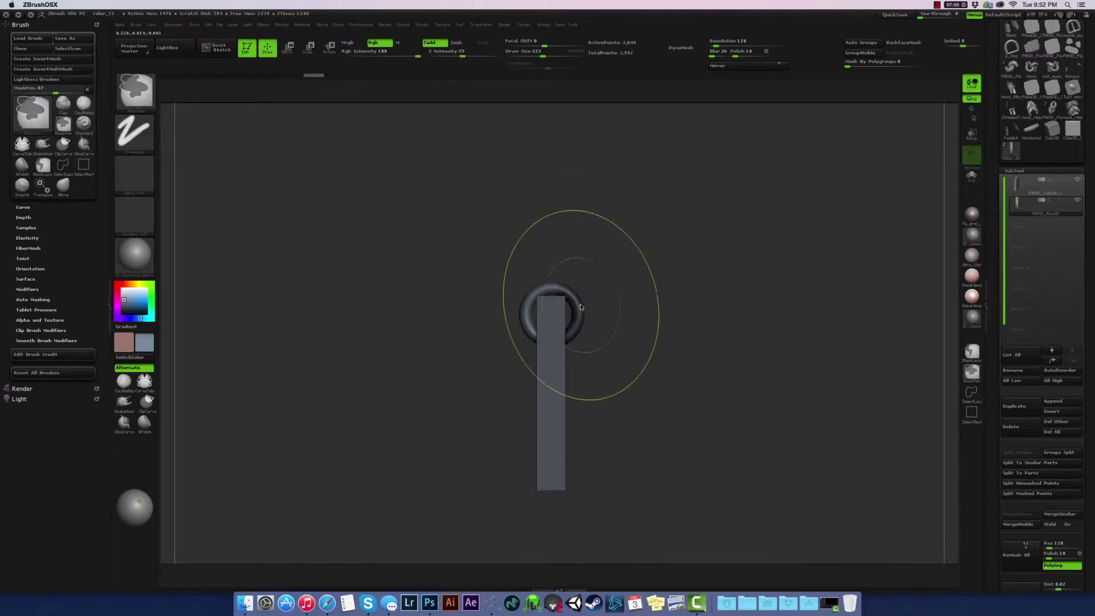
pyautogui.moveTo(709, 350)
pyautogui.mouseDown()
pyautogui.moveTo(604, 215)
pyautogui.moveTo(494, 408)
pyautogui.moveTo(586, 349)
pyautogui.mouseUp()
pyautogui.press('q')
pyautogui.moveTo(692, 242)
pyautogui.mouseDown()
pyautogui.moveTo(770, 311)
pyautogui.moveTo(604, 409)
pyautogui.mouseUp()
# Step: Push the ring with the Move brush and drape it over the slab's top edge with TrimDynamic
pyautogui.press('b')
pyautogui.press('m')
pyautogui.press('v')
pyautogui.moveTo(709, 315)
pyautogui.mouseDown()
pyautogui.moveTo(611, 383)
pyautogui.moveTo(550, 342)
pyautogui.moveTo(558, 370)
pyautogui.moveTo(726, 256)
pyautogui.mouseUp()
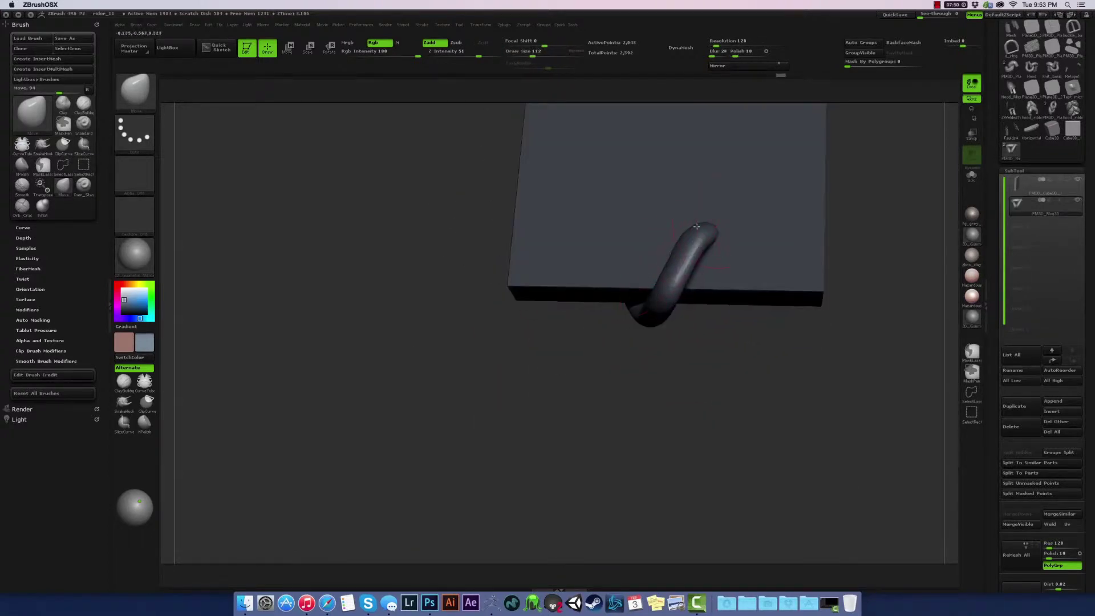
pyautogui.moveTo(658, 338)
pyautogui.mouseDown()
pyautogui.moveTo(766, 321)
pyautogui.moveTo(594, 299)
pyautogui.mouseUp()
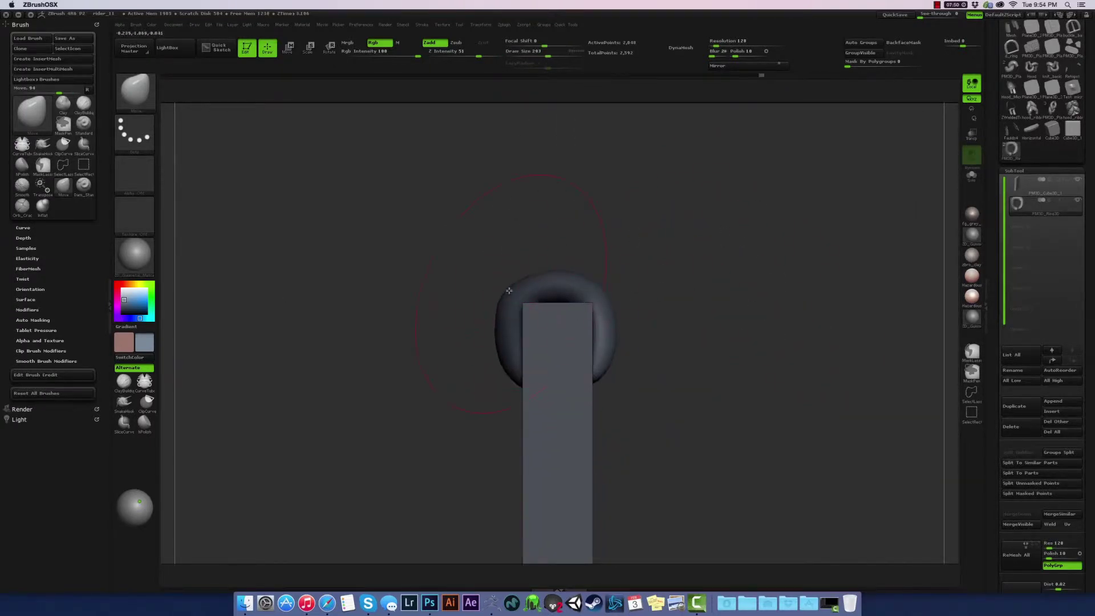
pyautogui.moveTo(505, 343)
pyautogui.mouseDown()
pyautogui.moveTo(552, 274)
pyautogui.moveTo(460, 354)
pyautogui.mouseUp()
pyautogui.press('b')
pyautogui.press('t')
pyautogui.press('d')
pyautogui.moveTo(607, 263)
pyautogui.mouseDown()
pyautogui.moveTo(565, 350)
pyautogui.moveTo(594, 352)
pyautogui.moveTo(414, 482)
pyautogui.moveTo(604, 384)
pyautogui.moveTo(467, 372)
pyautogui.moveTo(587, 235)
pyautogui.moveTo(401, 373)
pyautogui.moveTo(605, 382)
pyautogui.mouseUp()
# Step: Refine the loop with Move and TrimDynamic at a smaller brush size, checking it from several angles
pyautogui.press('b')
pyautogui.press('m')
pyautogui.press('v')
pyautogui.press('s')
pyautogui.press('b')
pyautogui.press('t')
pyautogui.press('d')
pyautogui.moveTo(467, 362)
pyautogui.mouseDown()
pyautogui.moveTo(525, 276)
pyautogui.moveTo(419, 361)
pyautogui.moveTo(765, 293)
pyautogui.moveTo(502, 440)
pyautogui.moveTo(697, 372)
pyautogui.moveTo(533, 404)
pyautogui.moveTo(684, 386)
pyautogui.moveTo(656, 415)
pyautogui.moveTo(697, 416)
pyautogui.mouseUp()
pyautogui.moveTo(779, 365)
pyautogui.mouseDown()
pyautogui.moveTo(827, 340)
pyautogui.moveTo(812, 303)
pyautogui.moveTo(739, 362)
pyautogui.moveTo(926, 373)
pyautogui.moveTo(692, 313)
pyautogui.moveTo(741, 342)
pyautogui.mouseUp()
pyautogui.scroll(3, 1011, 84)
# Step: Send the ring to Modo via GoZ and delete surplus edge loops from the tube
pyautogui.click(1011, 80)
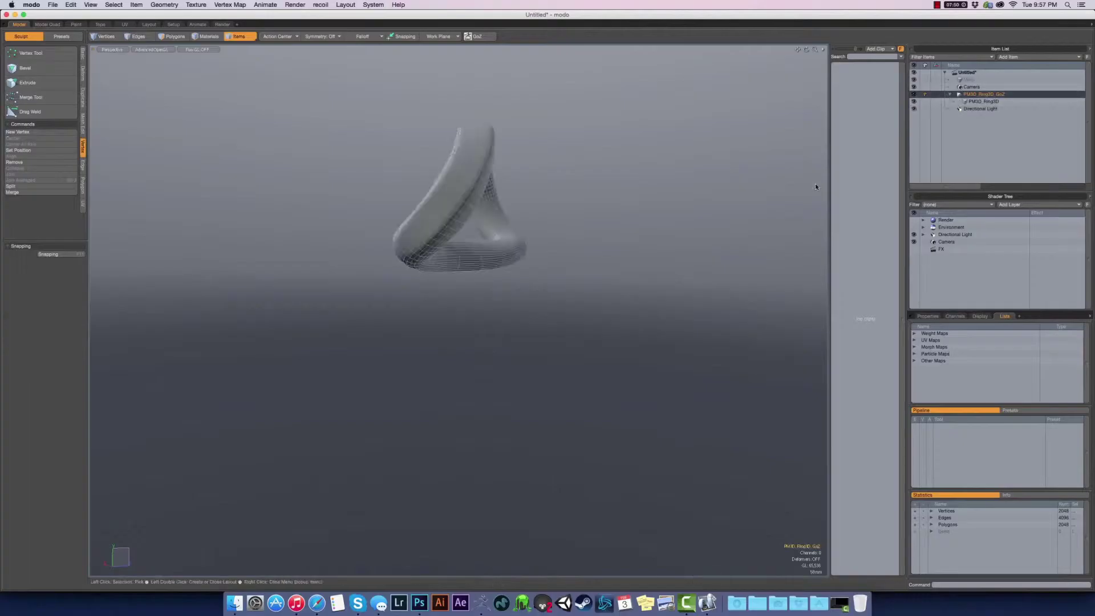
pyautogui.moveTo(816, 183)
pyautogui.keyDown('alt'); pyautogui.mouseDown()
pyautogui.moveTo(514, 285)
pyautogui.moveTo(489, 458)
pyautogui.moveTo(626, 272)
pyautogui.moveTo(489, 245)
pyautogui.moveTo(396, 298)
pyautogui.mouseUp(); pyautogui.keyUp('alt')
pyautogui.click(489, 457)
pyautogui.press('BackSpace')
pyautogui.doubleClick(395, 297)
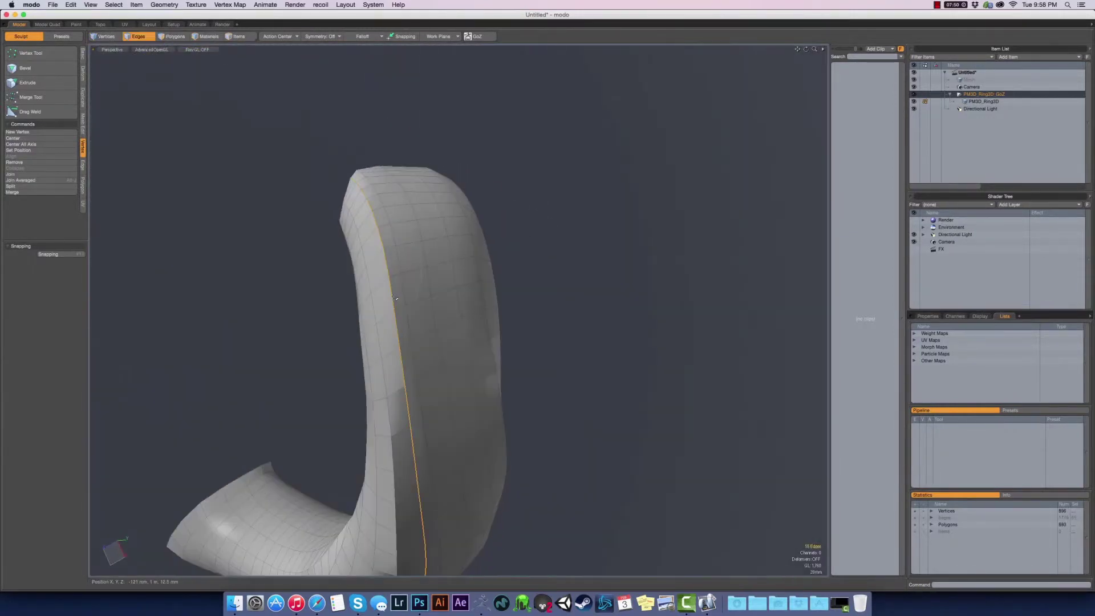
pyautogui.keyDown('alt'); pyautogui.moveTo(561, 258); pyautogui.dragTo(473, 269); pyautogui.keyUp('alt')
pyautogui.press('w')
pyautogui.click(361, 326)
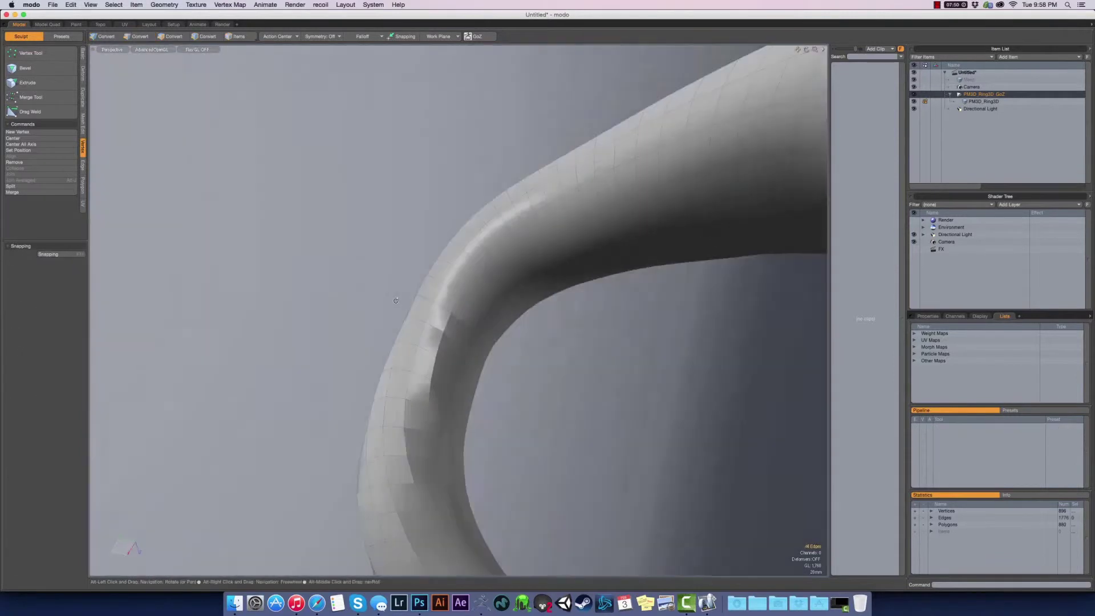
pyautogui.keyDown('alt'); pyautogui.moveTo(361, 326); pyautogui.dragTo(445, 403); pyautogui.keyUp('alt')
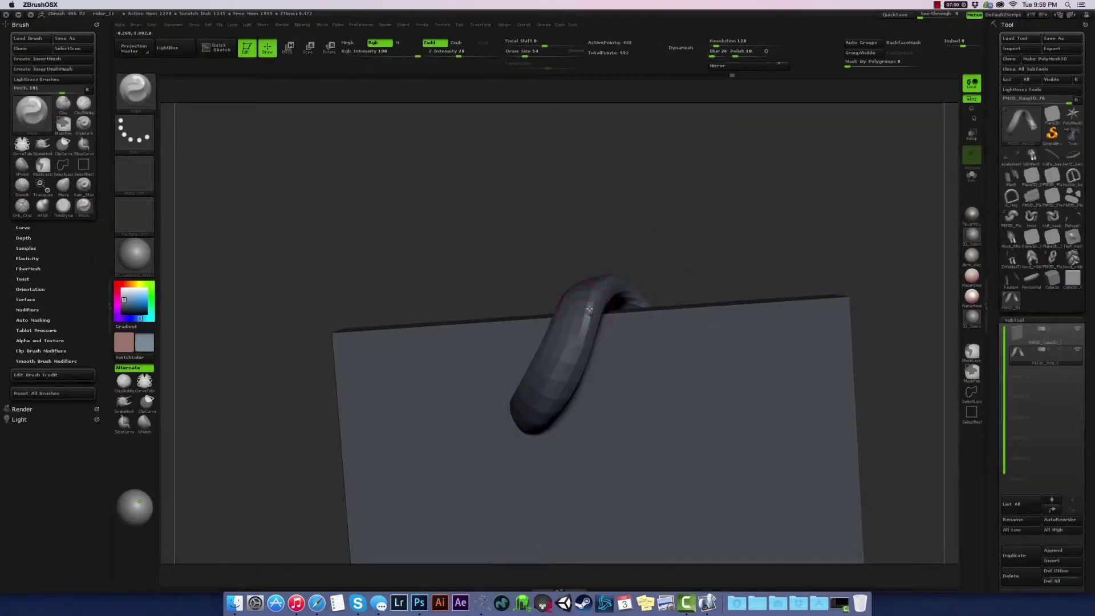
# Step: Inspect the ring, then select and delete the PM3D_Cube3D_1 subtool so only the ring remains
pyautogui.moveTo(590, 309)
pyautogui.mouseDown()
pyautogui.moveTo(482, 331)
pyautogui.moveTo(559, 255)
pyautogui.moveTo(650, 293)
pyautogui.moveTo(493, 258)
pyautogui.mouseUp()
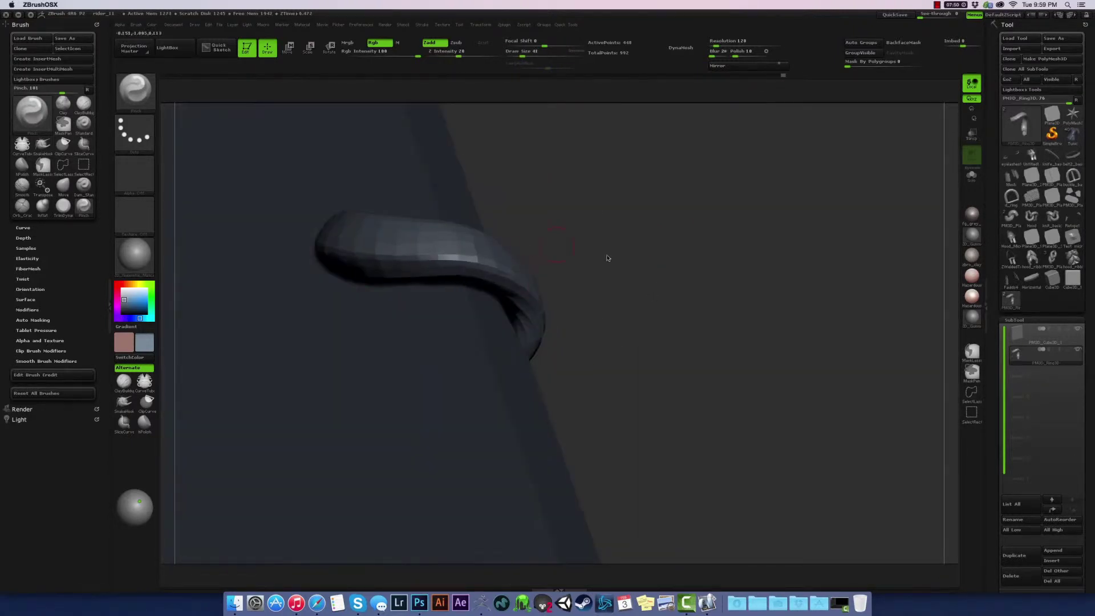
pyautogui.moveTo(608, 259)
pyautogui.mouseDown()
pyautogui.moveTo(416, 232)
pyautogui.moveTo(692, 186)
pyautogui.moveTo(525, 275)
pyautogui.moveTo(648, 225)
pyautogui.moveTo(616, 293)
pyautogui.moveTo(656, 331)
pyautogui.moveTo(732, 361)
pyautogui.moveTo(466, 310)
pyautogui.moveTo(502, 337)
pyautogui.moveTo(846, 371)
pyautogui.moveTo(580, 347)
pyautogui.moveTo(809, 320)
pyautogui.moveTo(542, 310)
pyautogui.moveTo(440, 362)
pyautogui.moveTo(711, 343)
pyautogui.moveTo(497, 314)
pyautogui.moveTo(416, 360)
pyautogui.moveTo(590, 315)
pyautogui.moveTo(570, 342)
pyautogui.moveTo(814, 378)
pyautogui.mouseUp()
pyautogui.click(1044, 354)
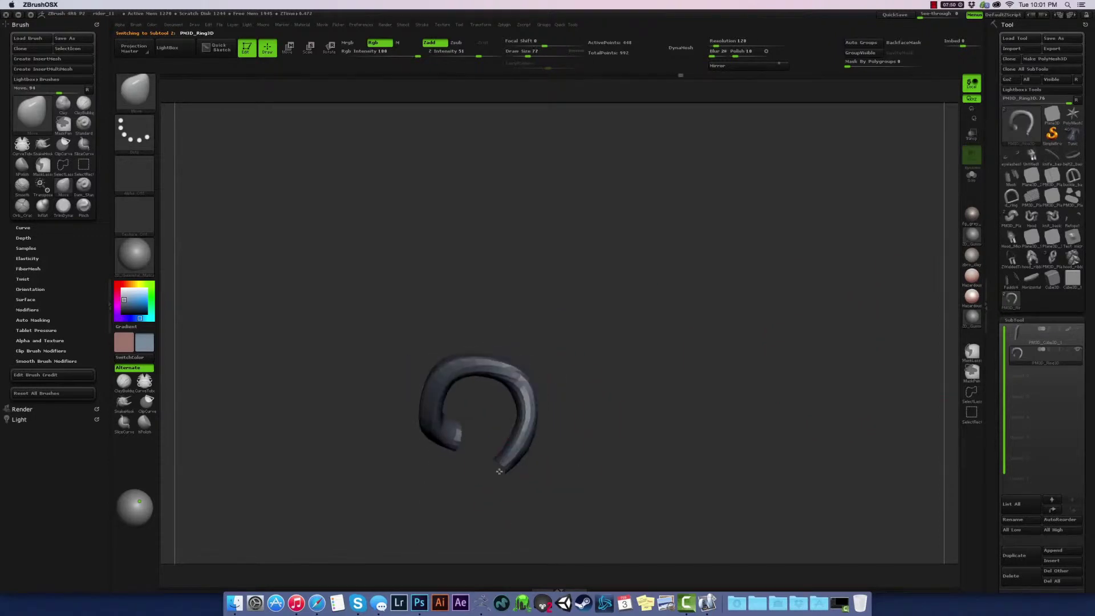
pyautogui.moveTo(543, 516)
pyautogui.mouseDown()
pyautogui.moveTo(513, 464)
pyautogui.moveTo(539, 439)
pyautogui.mouseUp()
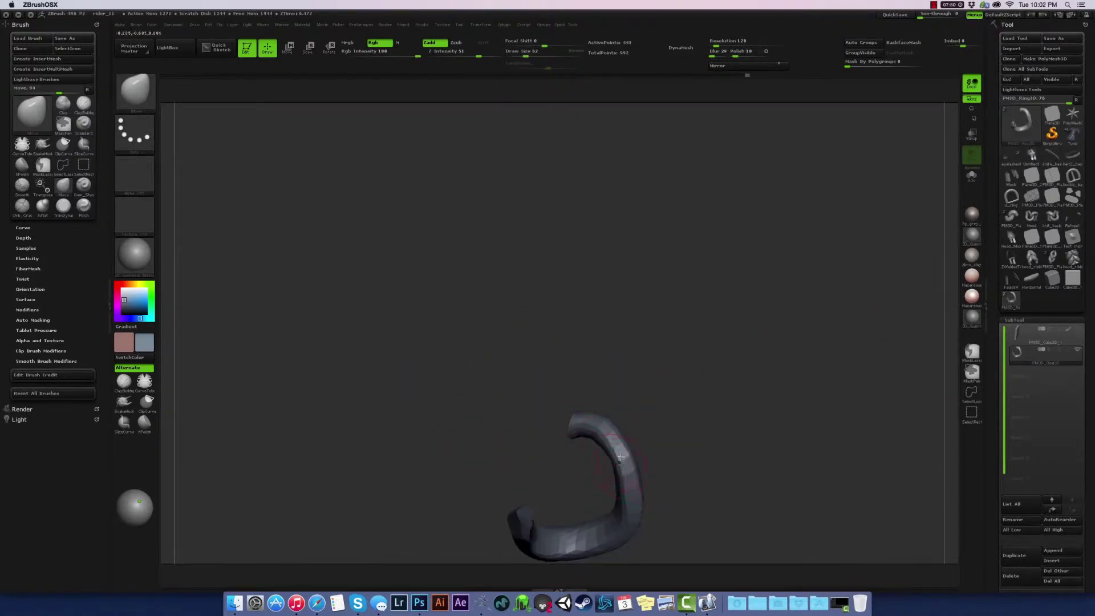
pyautogui.moveTo(621, 457)
pyautogui.mouseDown()
pyautogui.moveTo(619, 419)
pyautogui.moveTo(790, 362)
pyautogui.mouseUp()
pyautogui.press('s')
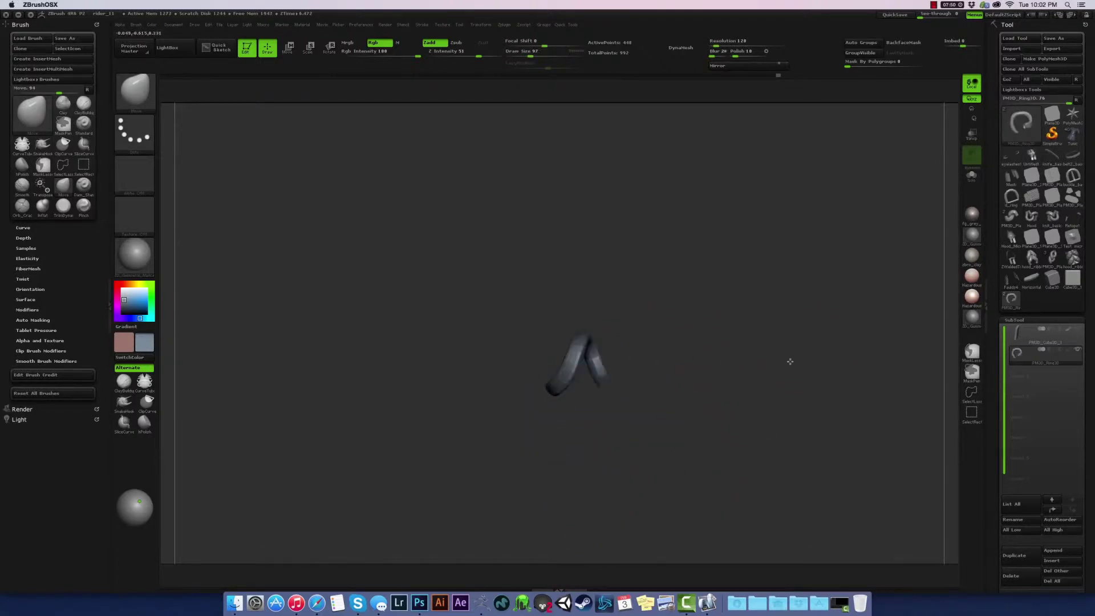
pyautogui.click(1029, 337)
pyautogui.click(933, 583)
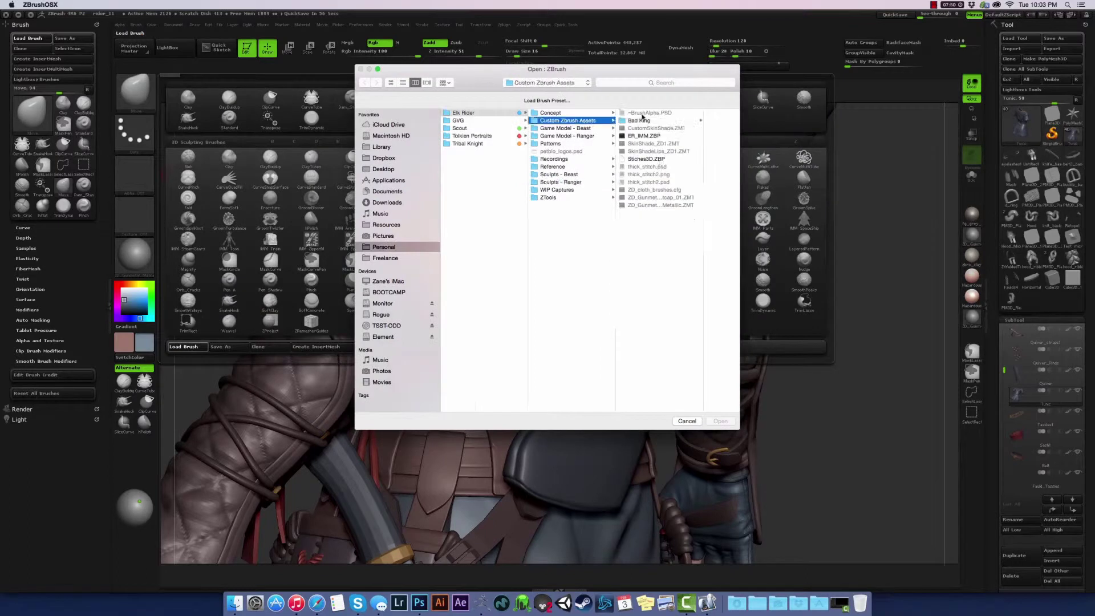
# Step: Load the Stitches3D brush and add the ring, at a higher SDiv, as its InsertMesh
pyautogui.doubleClick(646, 158)
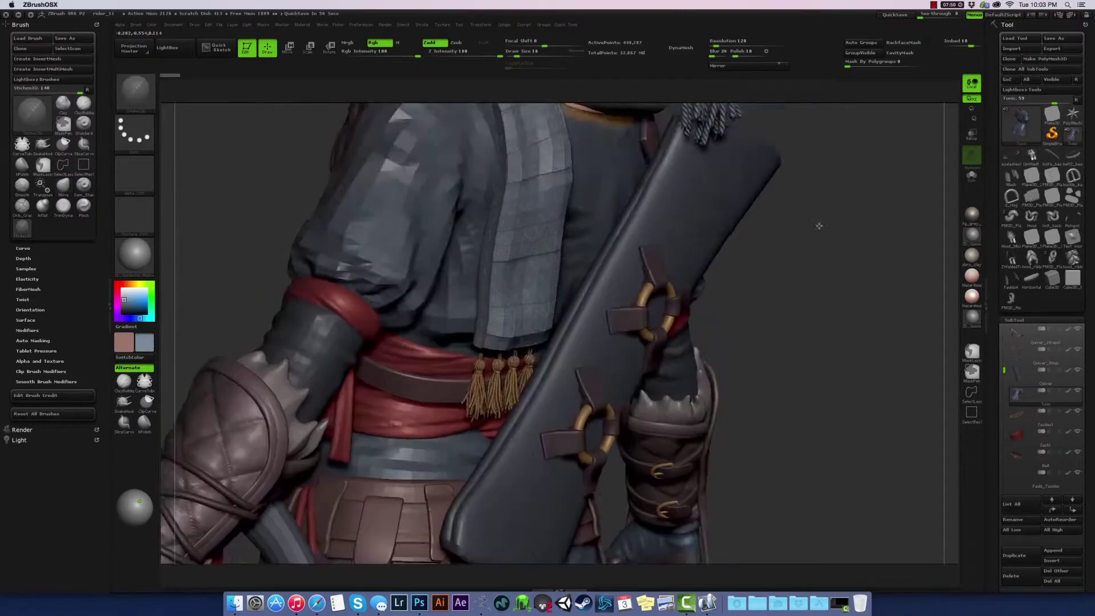
pyautogui.click(1011, 298)
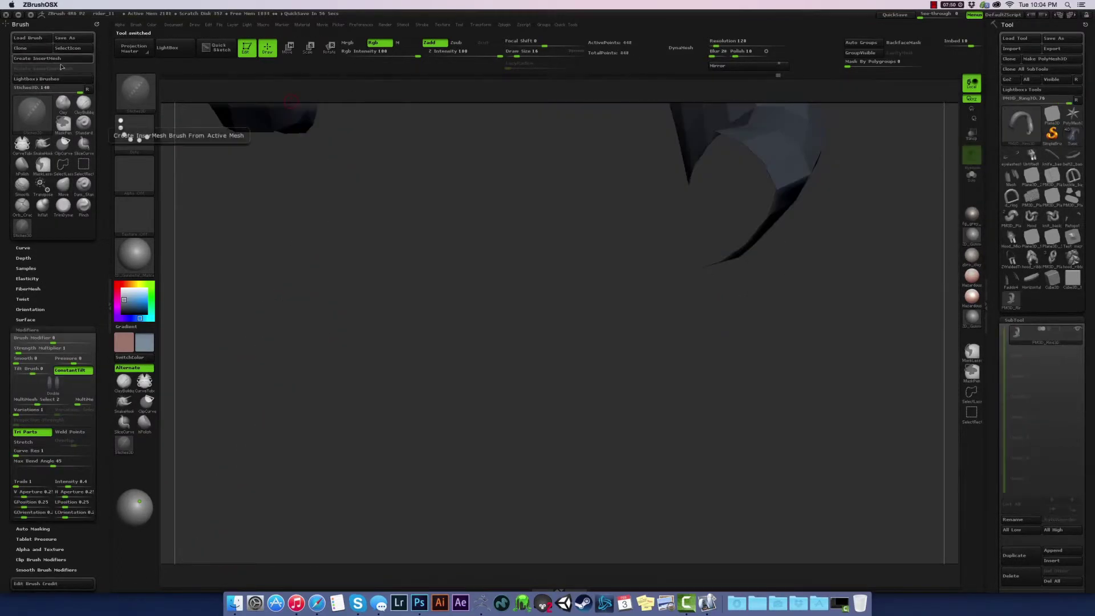
pyautogui.click(37, 59)
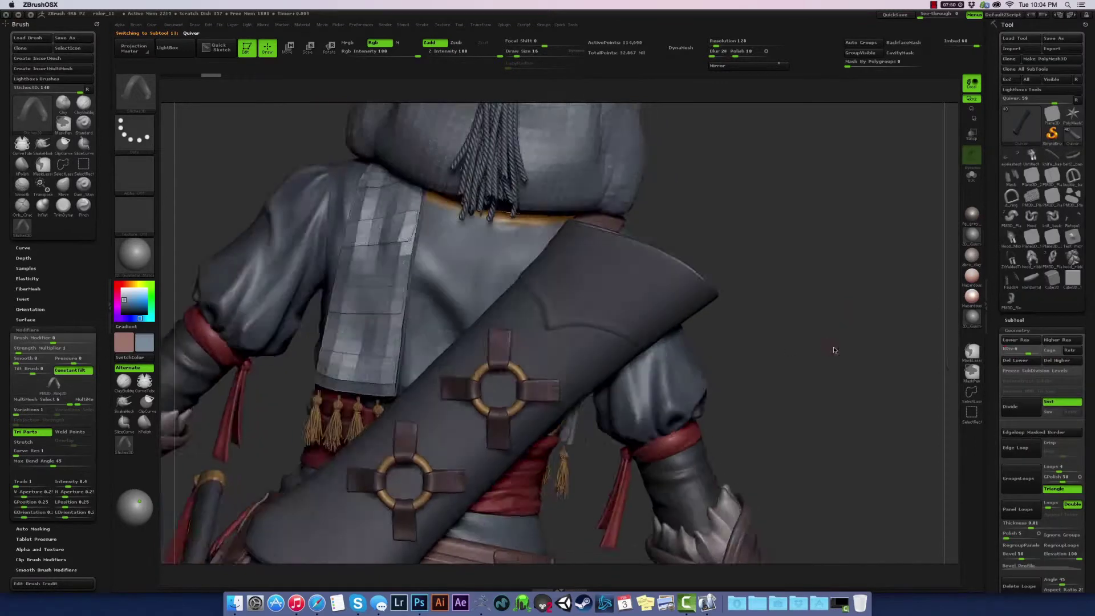
pyautogui.press('d')
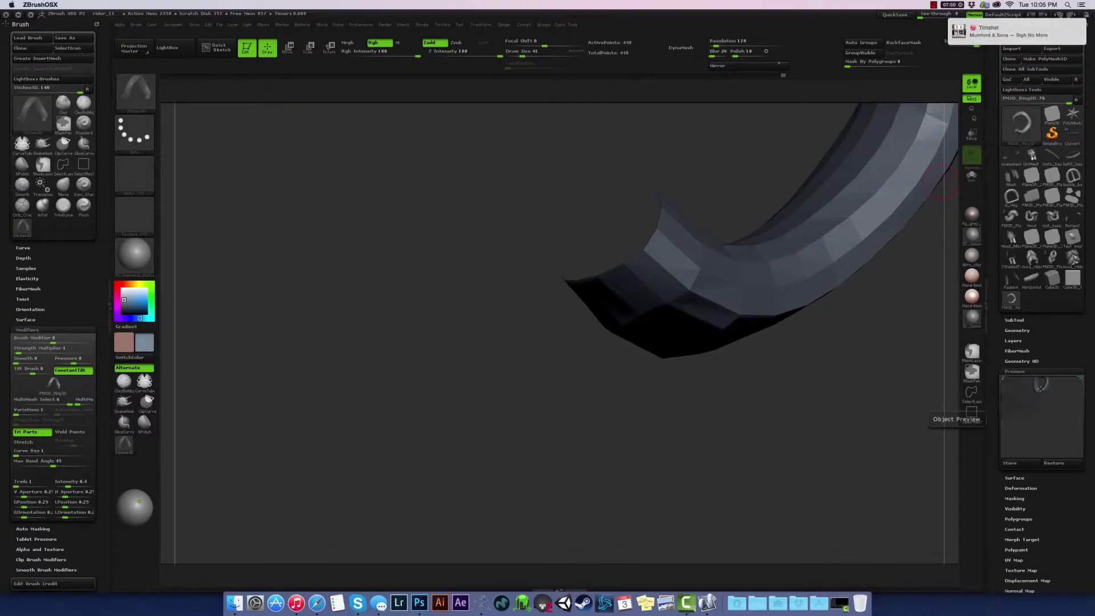
pyautogui.moveTo(1041, 387); pyautogui.dragTo(1051, 413)
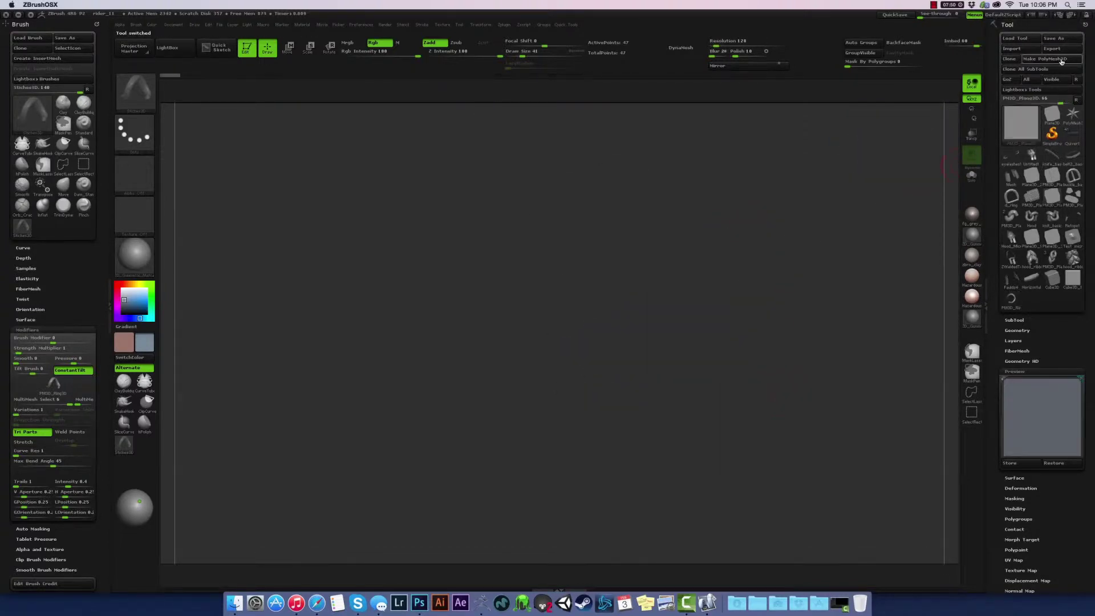
# Step: Append the twisted ring to Plane3D, rotate it into place, and create an InsertMesh brush from the pair
pyautogui.click(1053, 551)
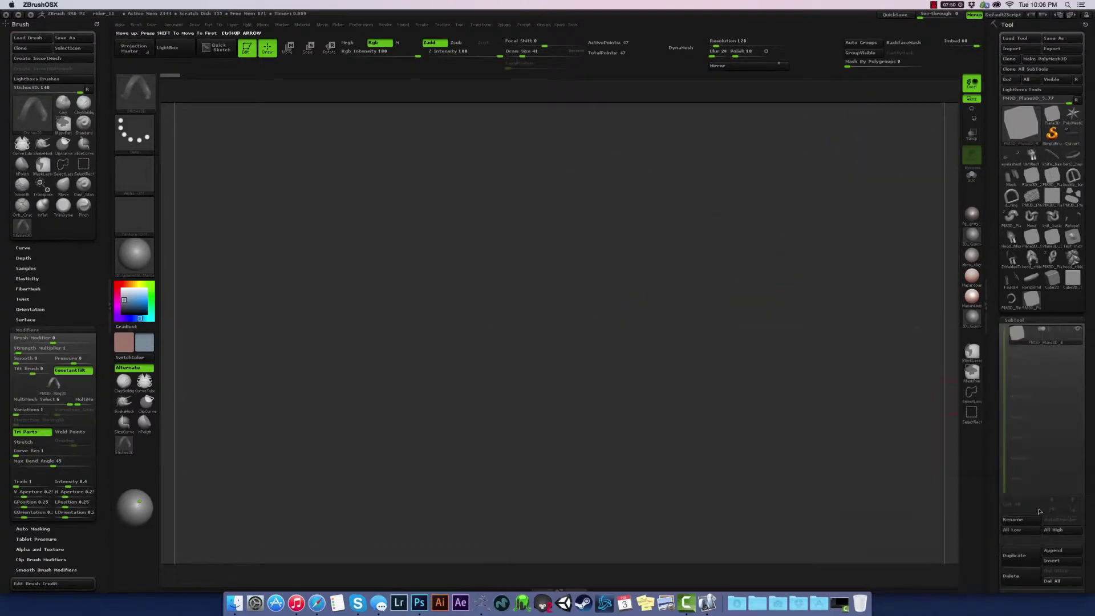
pyautogui.click(1053, 551)
pyautogui.click(726, 491)
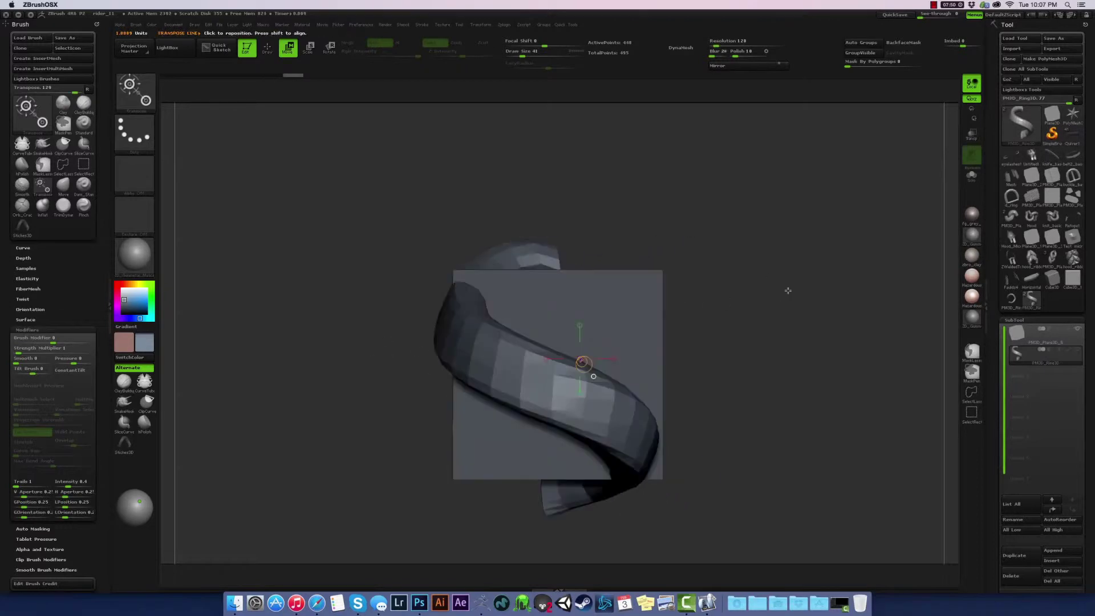
pyautogui.press('r')
pyautogui.click(1036, 334)
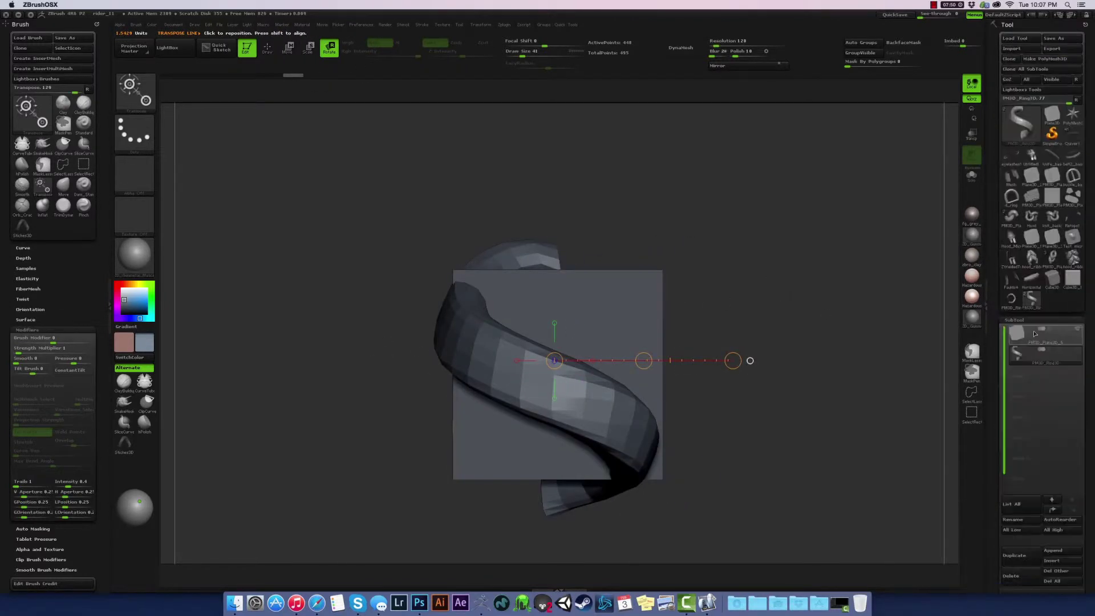
pyautogui.click(69, 62)
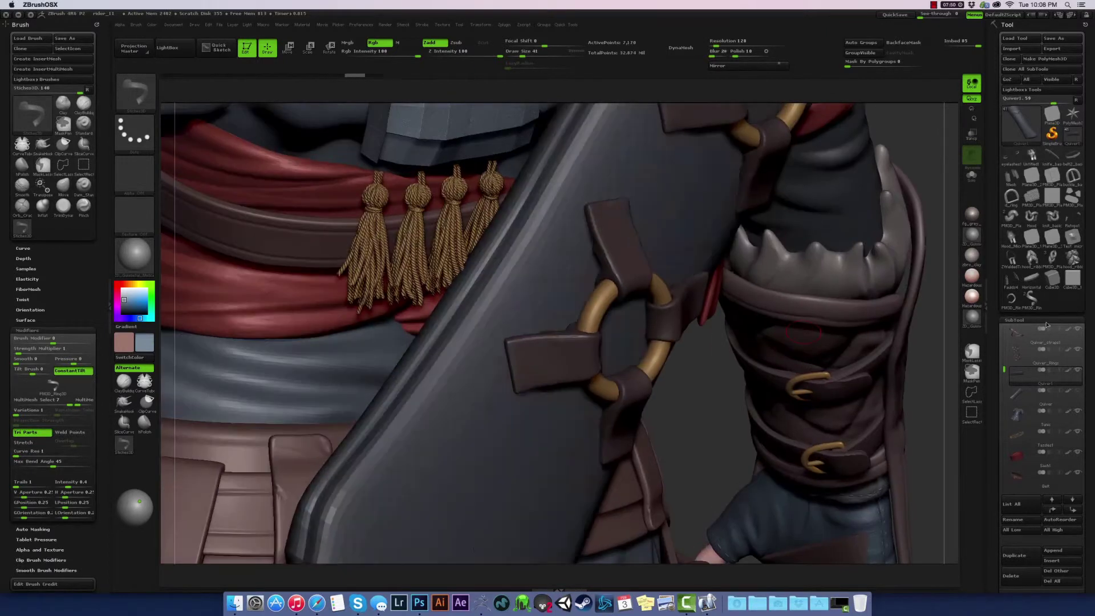
# Step: Draw a Stitches3D curve along the quiver edge, tuning Curve Res and lowering Brush Strength Multiplier
pyautogui.moveTo(591, 170); pyautogui.dragTo(593, 172)
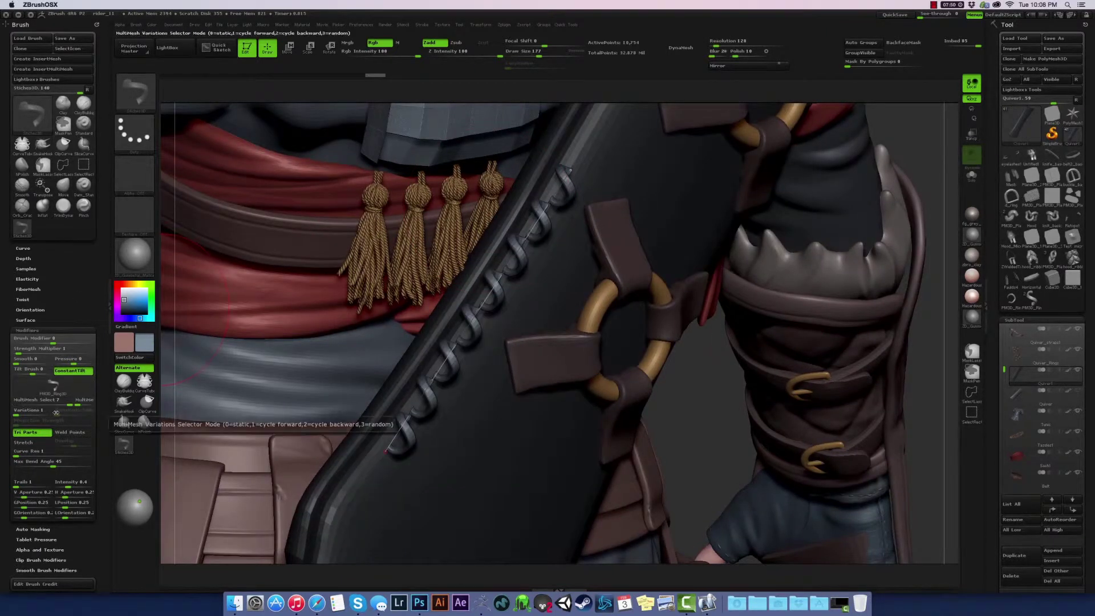
pyautogui.moveTo(63, 455); pyautogui.dragTo(22, 456)
pyautogui.moveTo(63, 485); pyautogui.dragTo(46, 486)
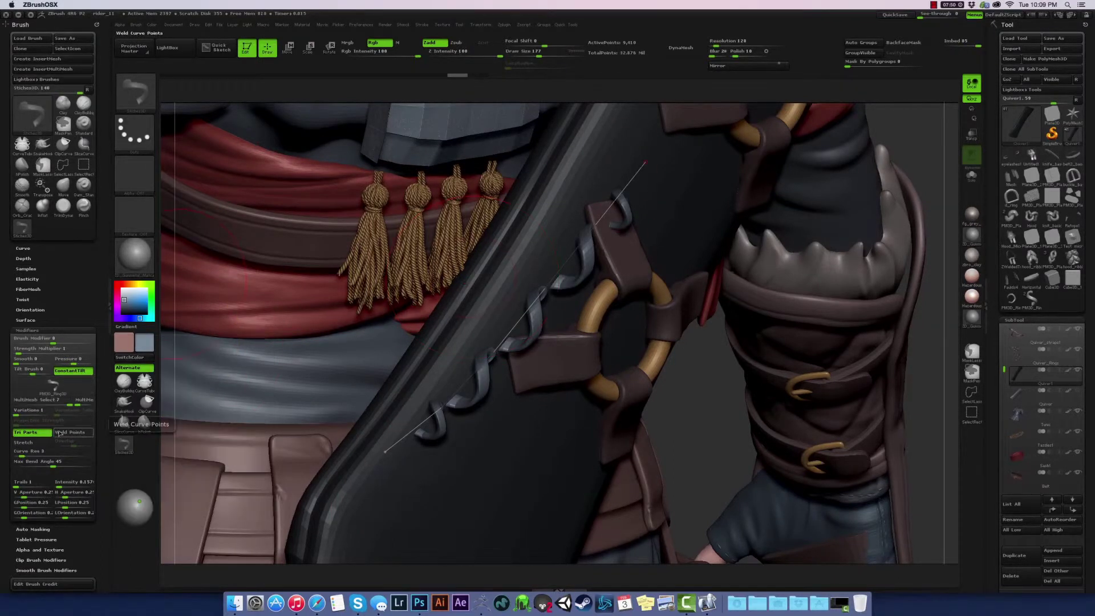
pyautogui.moveTo(22, 455); pyautogui.dragTo(27, 455)
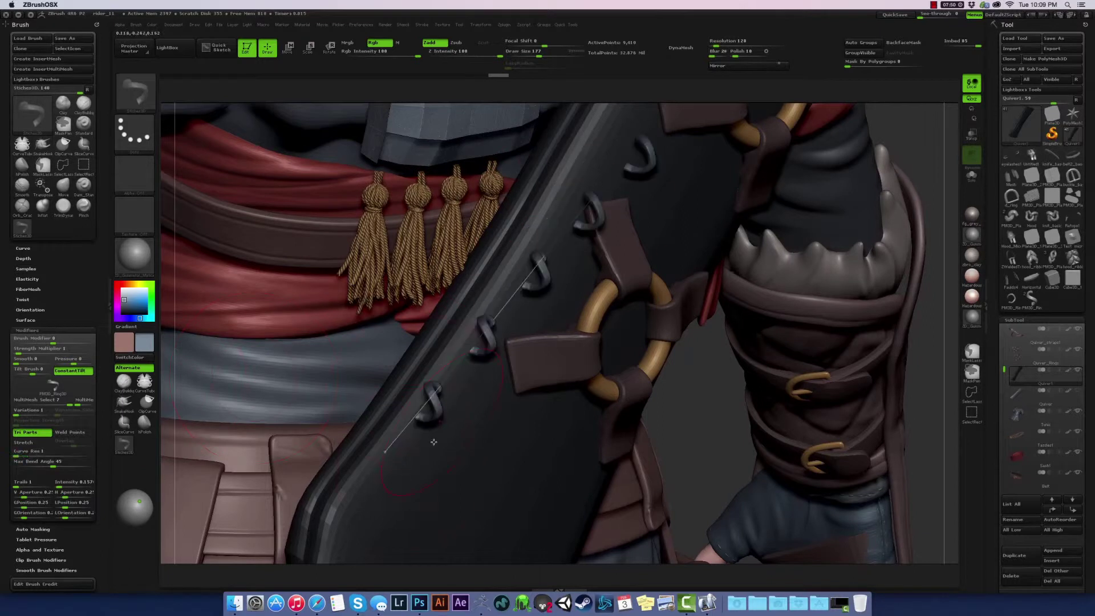
pyautogui.moveTo(47, 348); pyautogui.dragTo(34, 350)
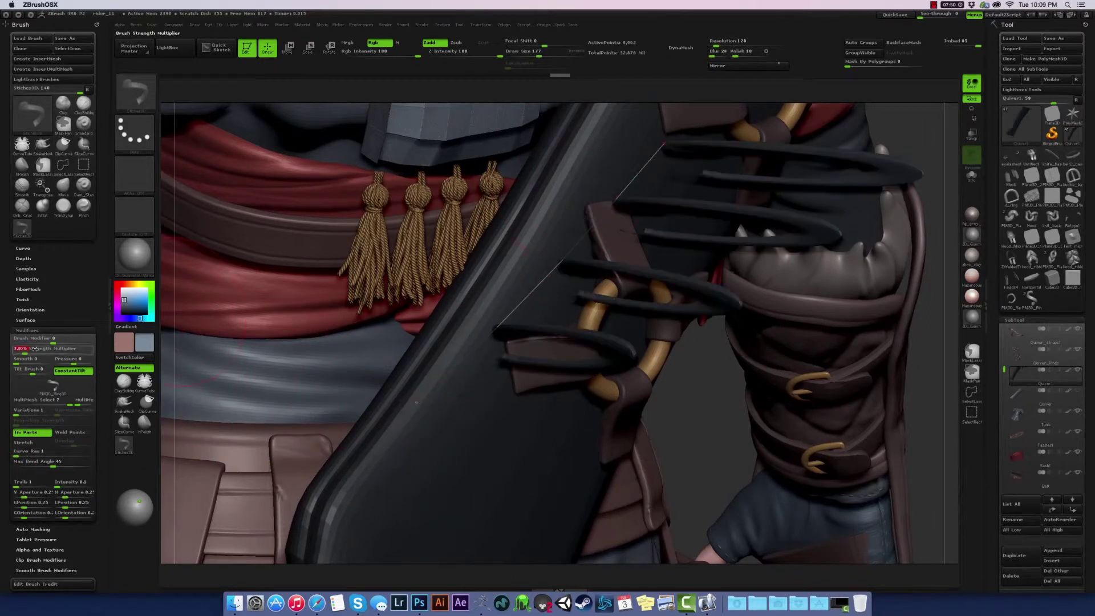
# Step: Lower the Sampler Radius to shrink the stitches into small loops, then select the Standard brush
pyautogui.click(27, 330)
pyautogui.click(26, 269)
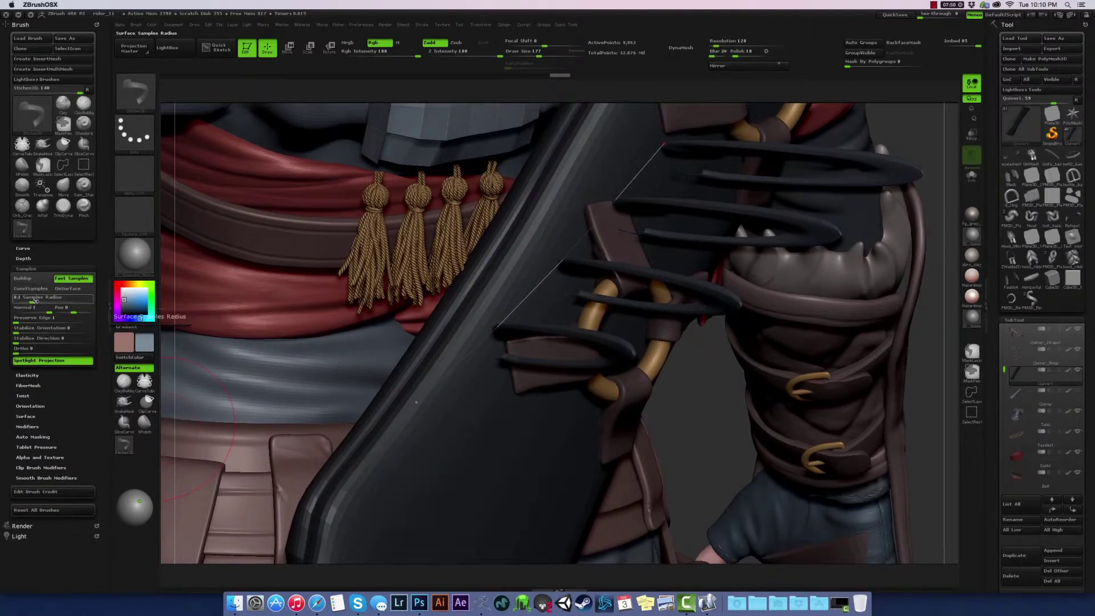
pyautogui.moveTo(57, 298); pyautogui.dragTo(50, 298)
pyautogui.click(25, 269)
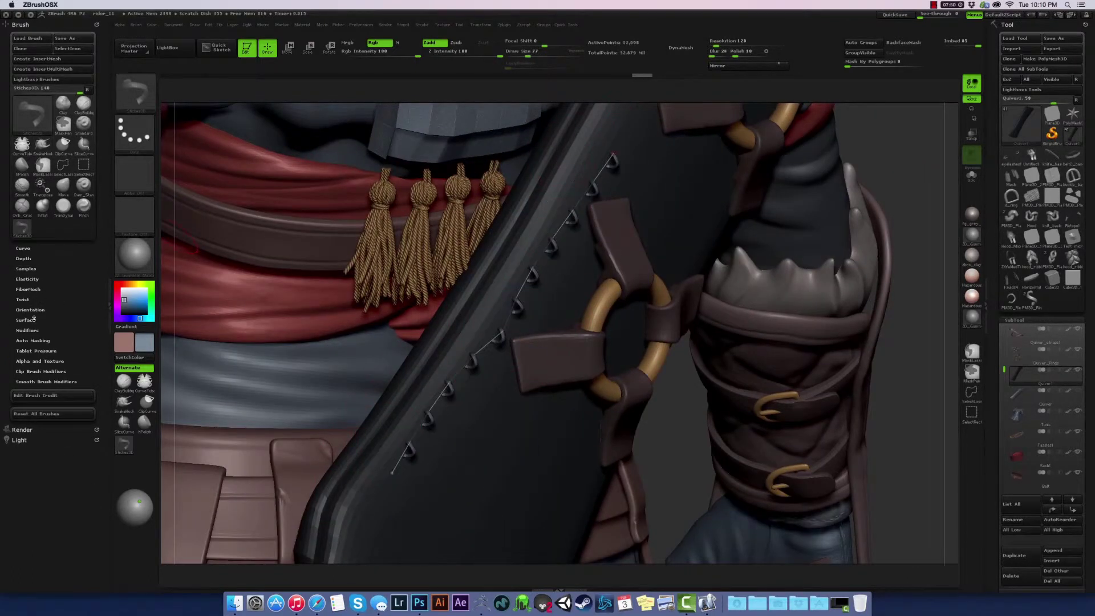
pyautogui.click(84, 123)
pyautogui.click(27, 289)
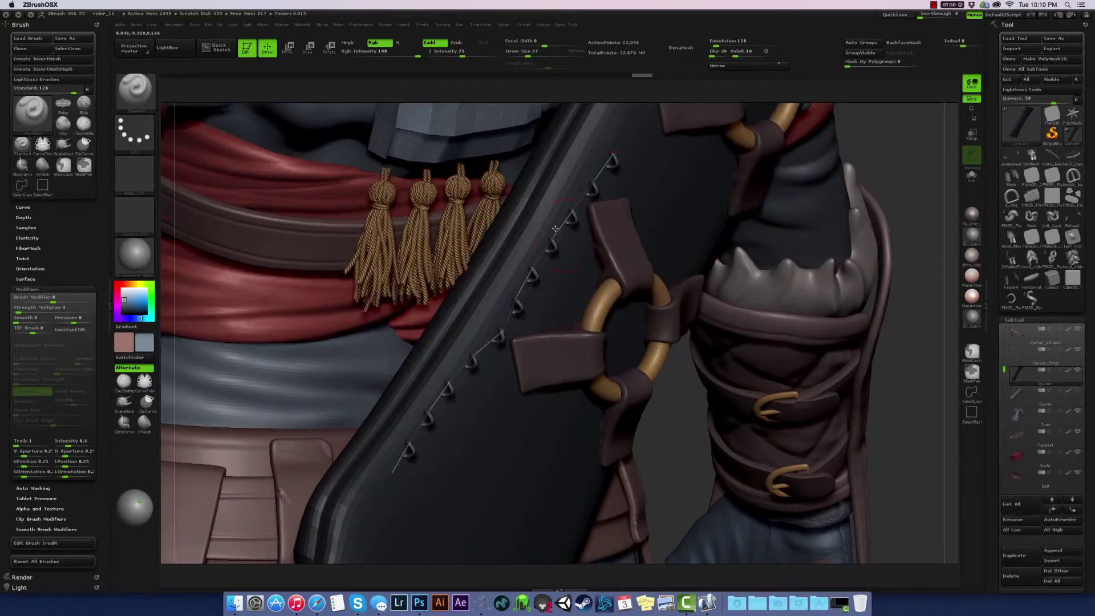
# Step: Choose the IMM Curve insert brush and bring up the PM3D_Ring3D model
pyautogui.click(136, 91)
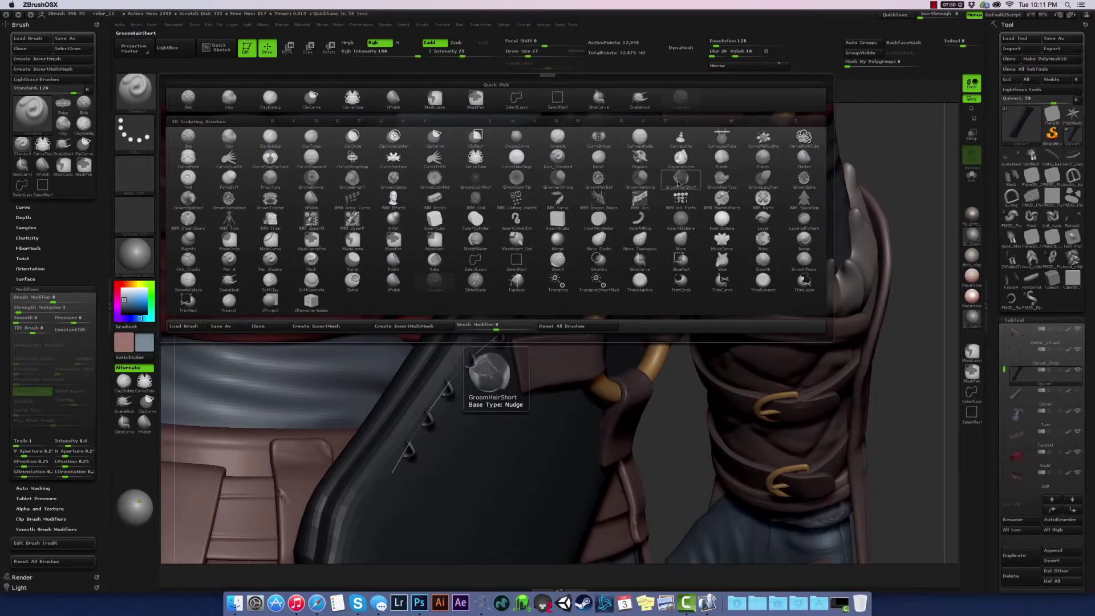
pyautogui.click(580, 210)
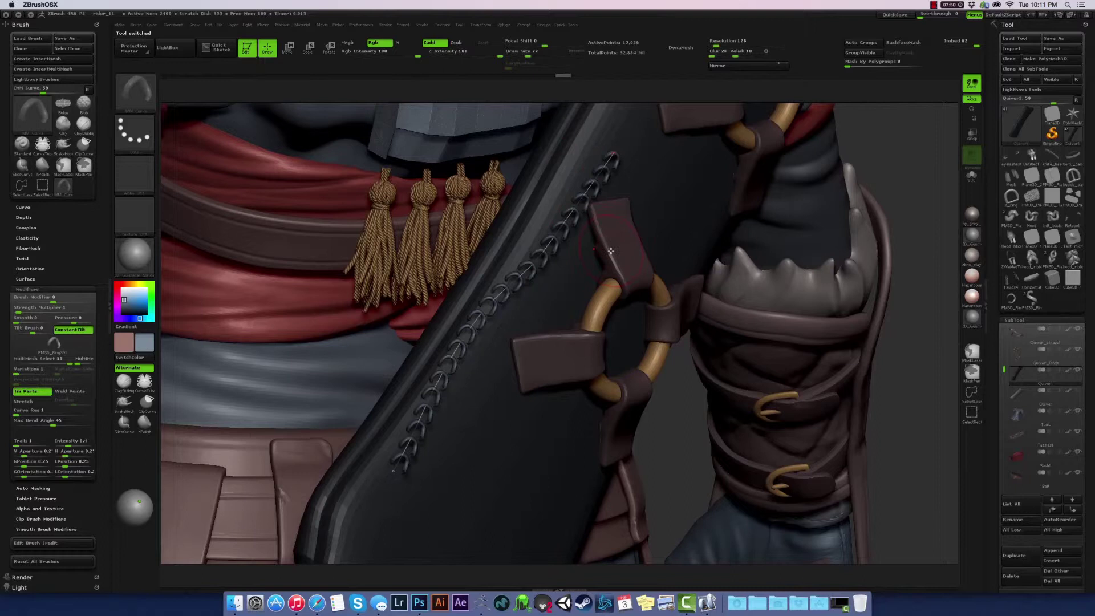
pyautogui.click(1007, 297)
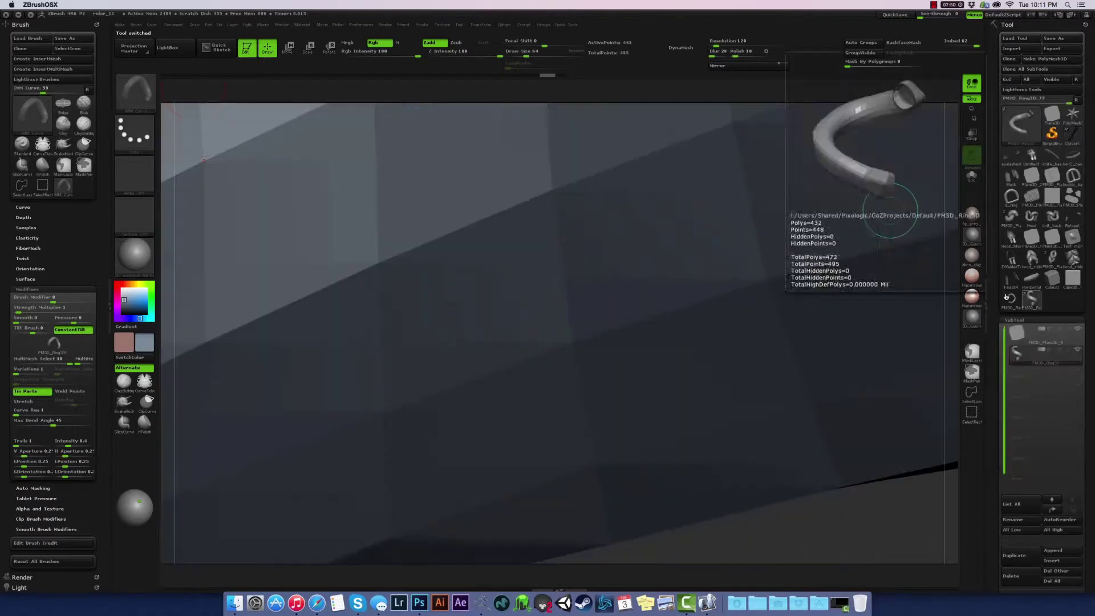
pyautogui.hotkey('ctrl', 'z')
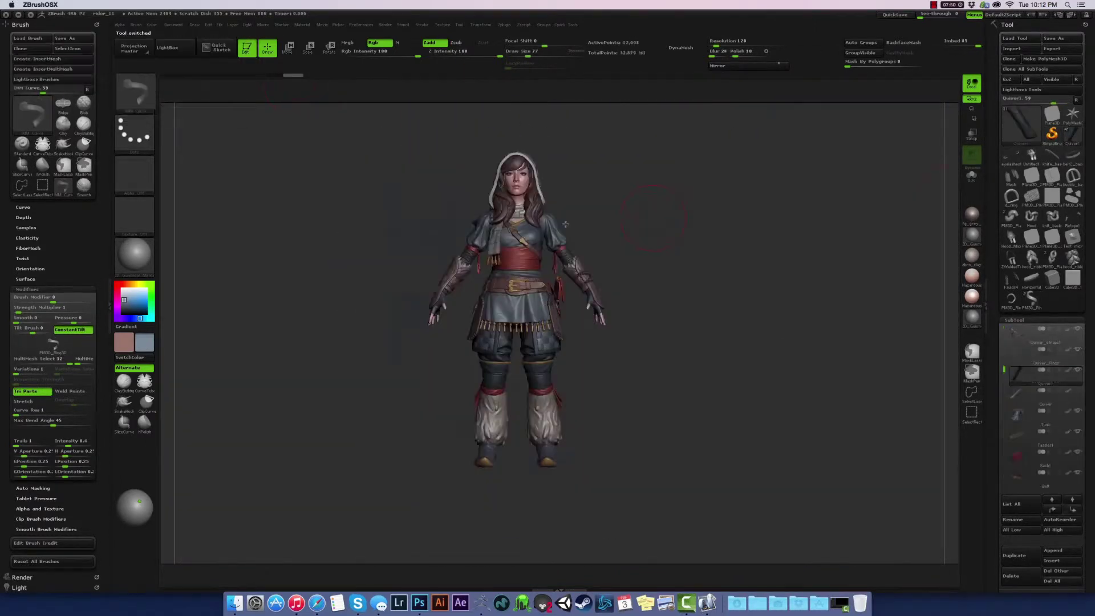
# Step: Lengthen the ring strip into a longer spiral, make it an InsertMesh brush, and return to Quiver1
pyautogui.moveTo(565, 224); pyautogui.dragTo(444, 321)
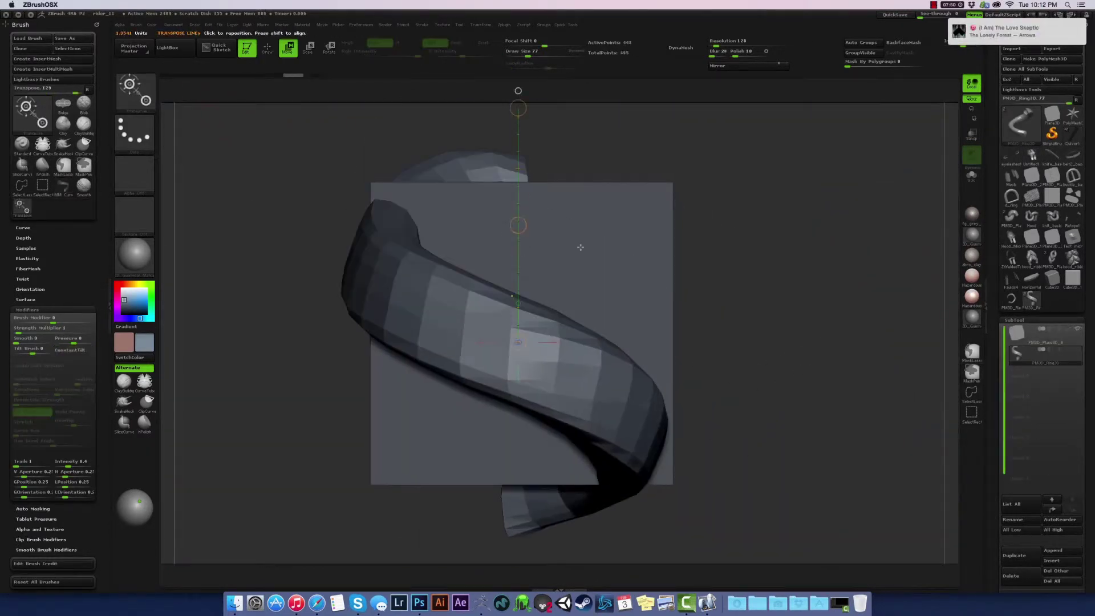
pyautogui.click(70, 60)
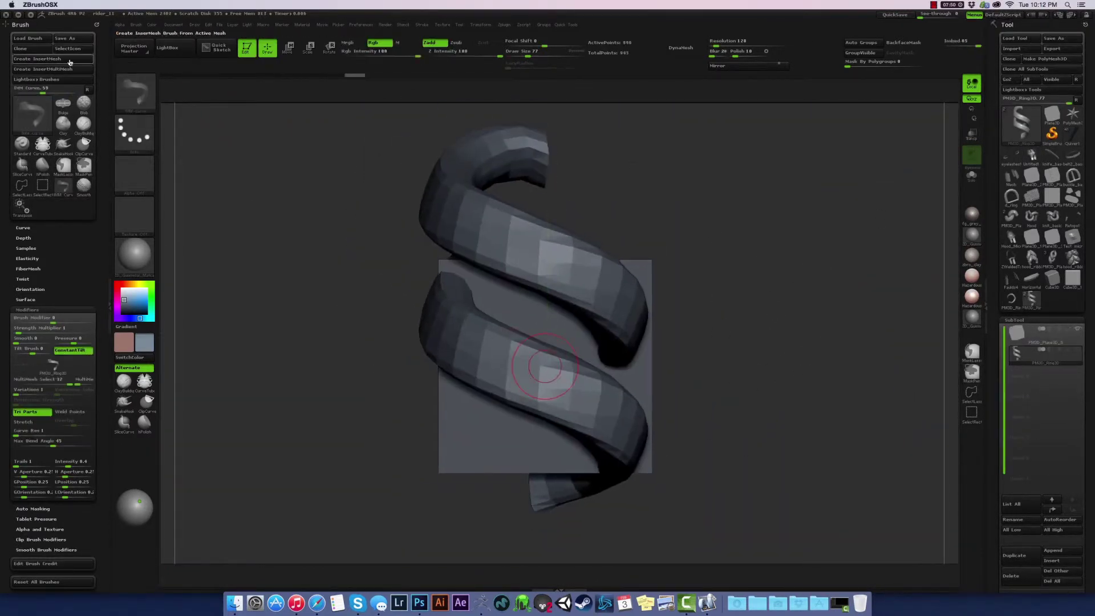
pyautogui.click(520, 194)
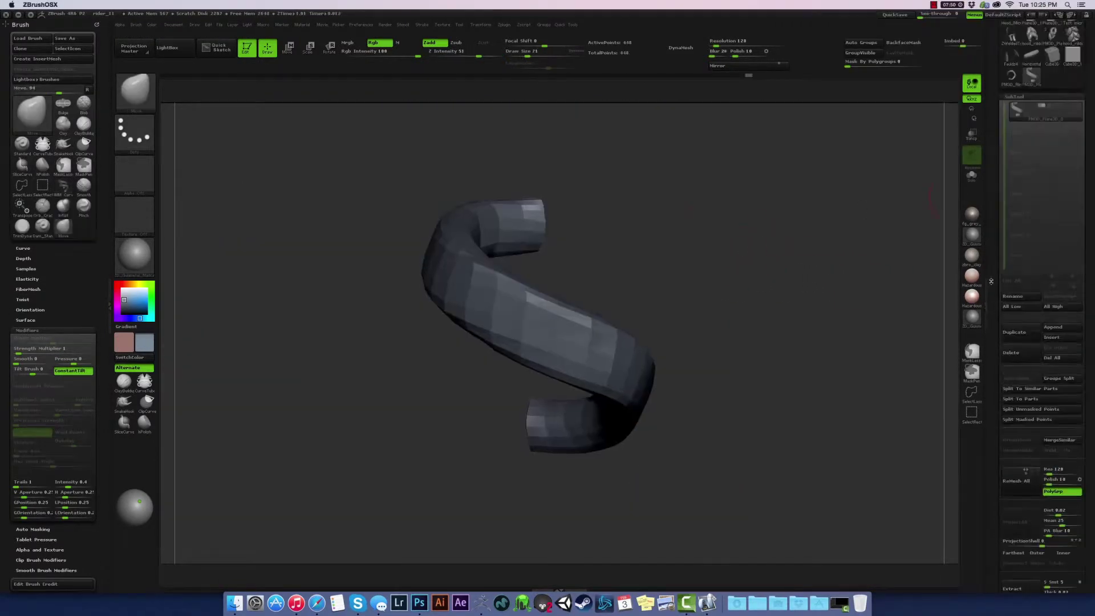
pyautogui.click(1073, 138)
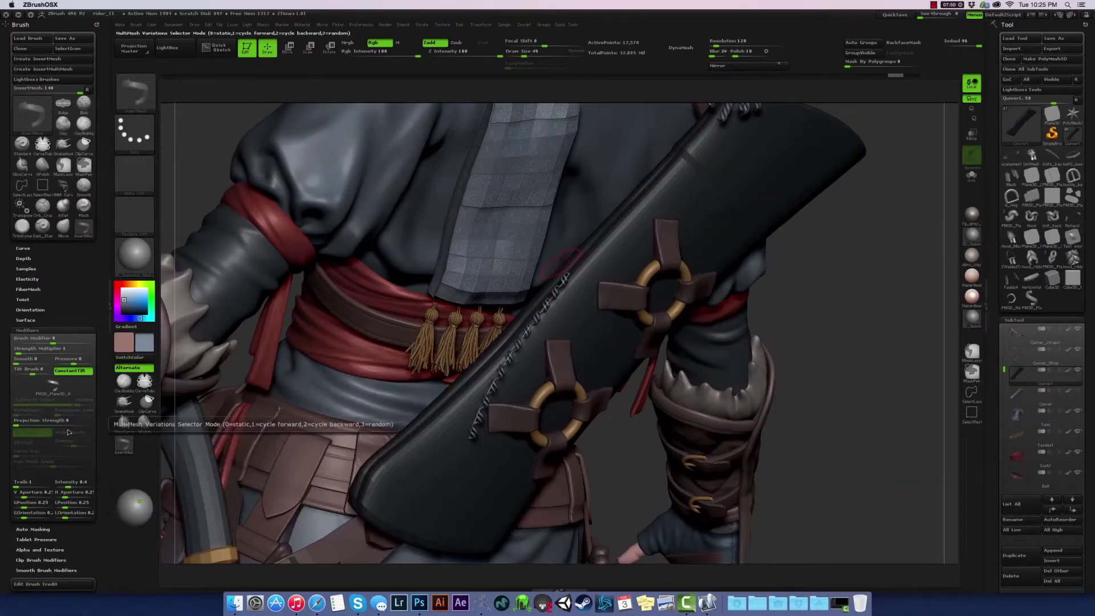
# Step: Select the InsertMesh stitch brush with Dots stroke and restore the stitched strip on the quiver
pyautogui.click(27, 330)
pyautogui.click(31, 329)
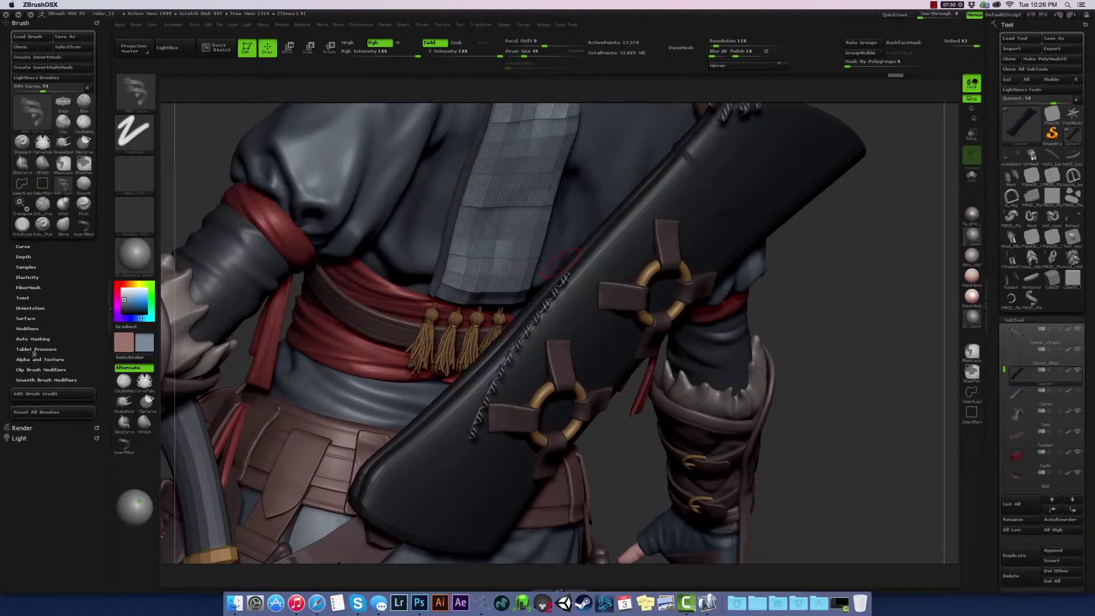
pyautogui.click(423, 24)
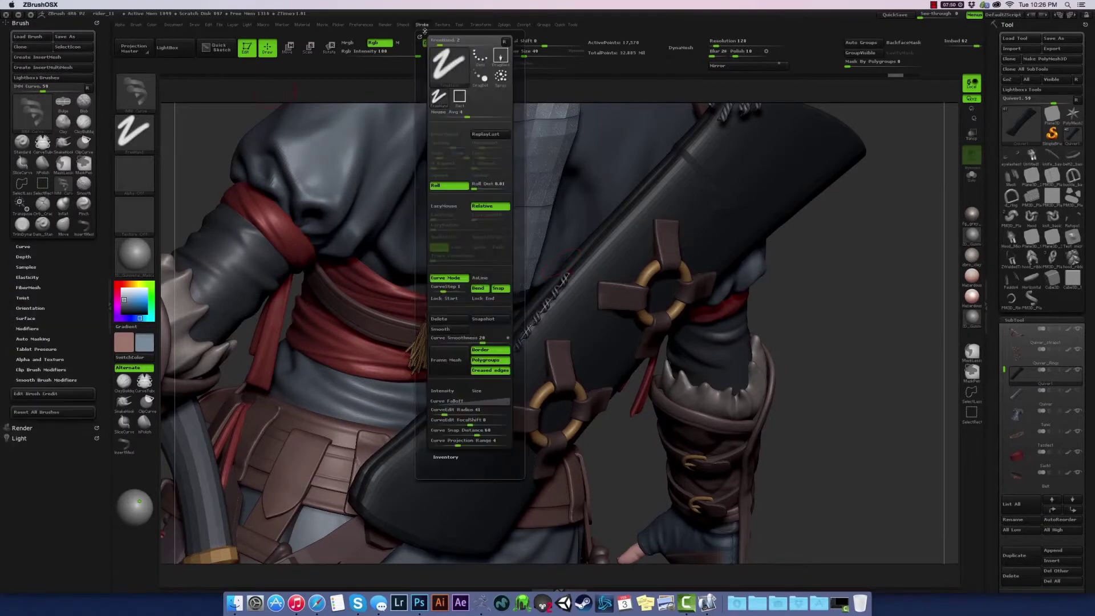
pyautogui.click(414, 26)
pyautogui.hotkey('ctrl', 'z')
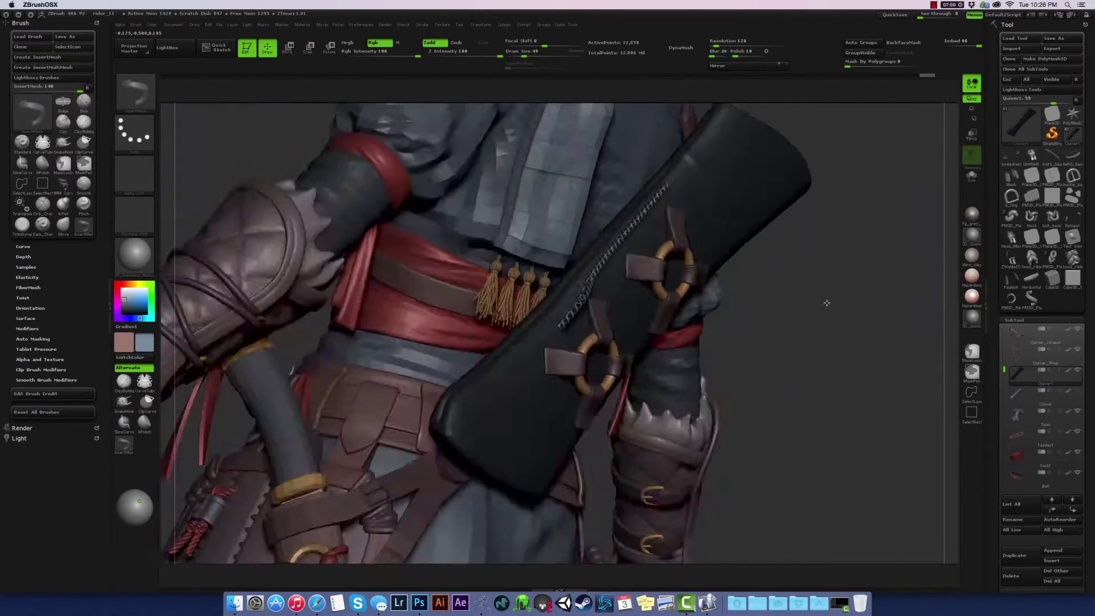
# Step: Inspect the quiver's stitching from several angles, then save the brush preset as InsertMesh1
pyautogui.moveTo(827, 300); pyautogui.dragTo(710, 127)
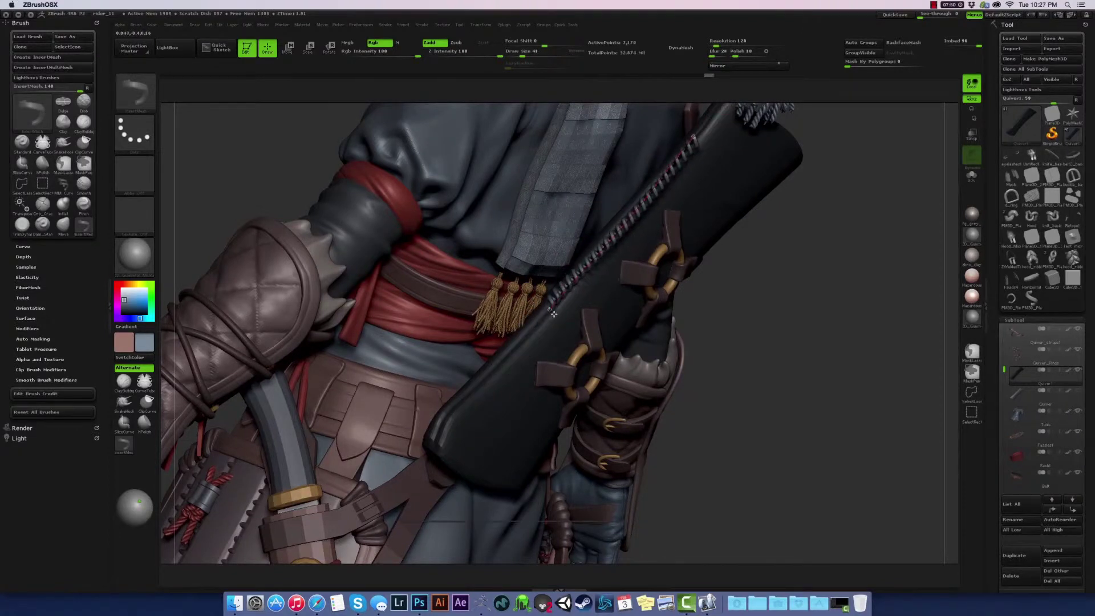
pyautogui.moveTo(554, 313)
pyautogui.mouseDown()
pyautogui.moveTo(833, 275)
pyautogui.moveTo(964, 54)
pyautogui.mouseUp()
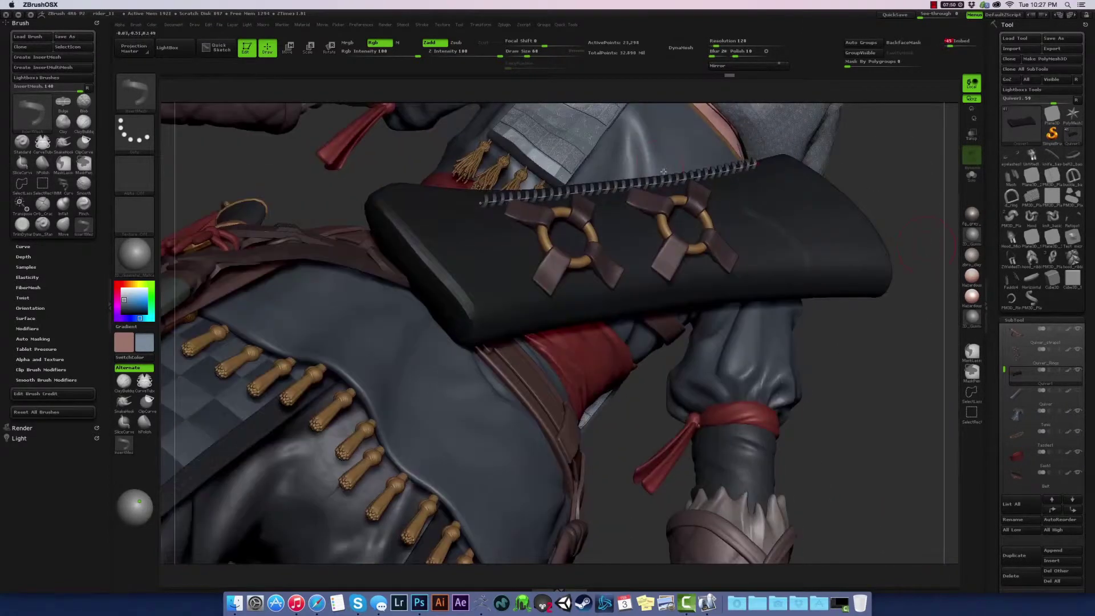
pyautogui.moveTo(664, 171)
pyautogui.mouseDown()
pyautogui.moveTo(816, 276)
pyautogui.moveTo(760, 276)
pyautogui.mouseUp()
pyautogui.press('f')
pyautogui.click(73, 36)
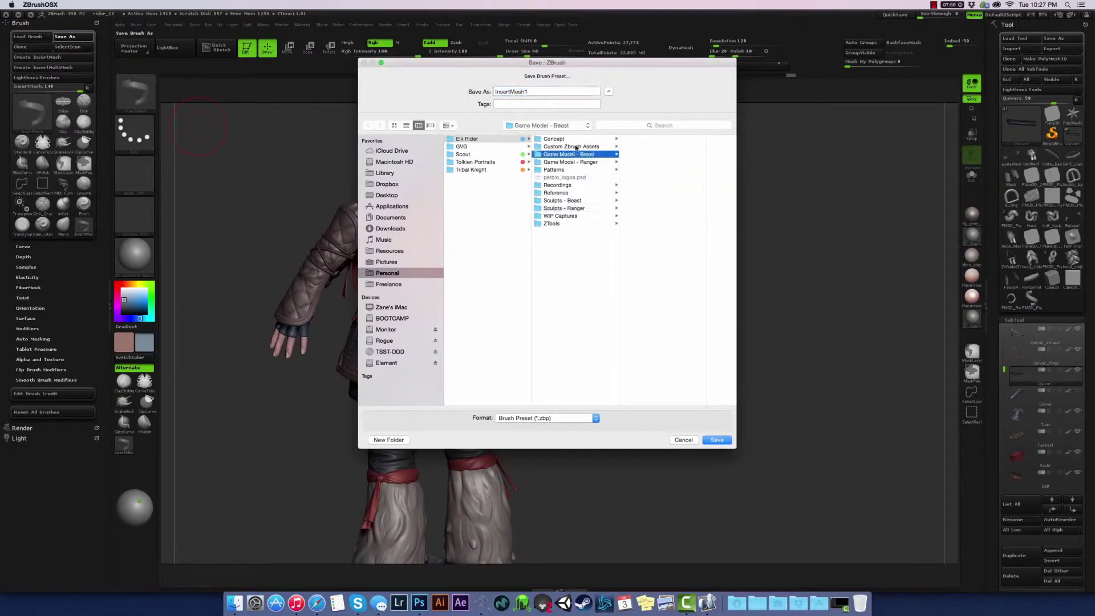
pyautogui.click(720, 440)
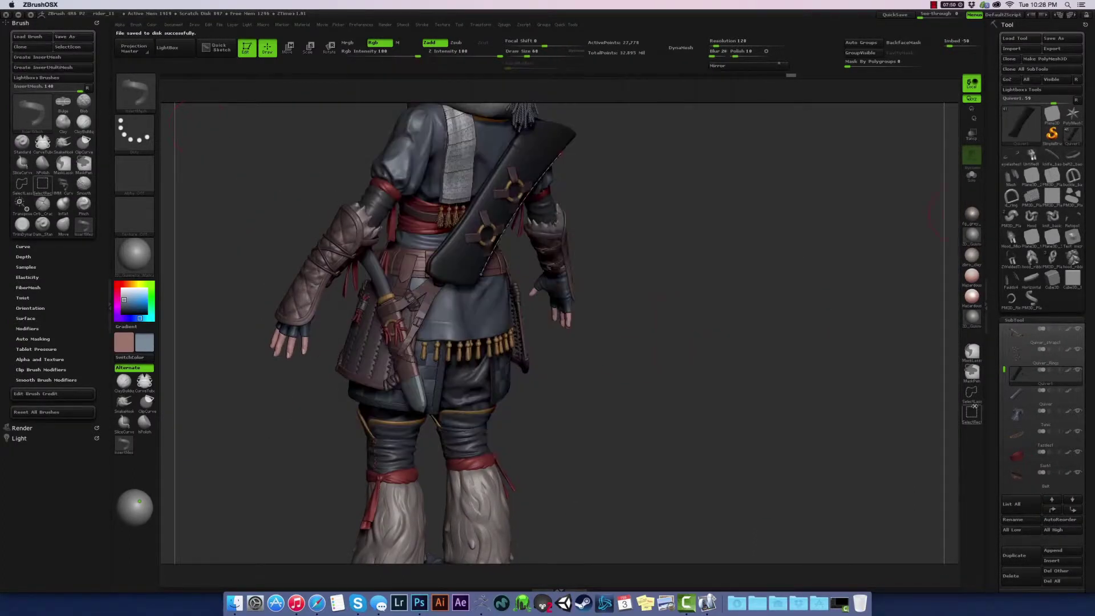
# Step: Solo the Quiver subtool and mask a thin line down the tube's groove with MaskPen
pyautogui.click(936, 583)
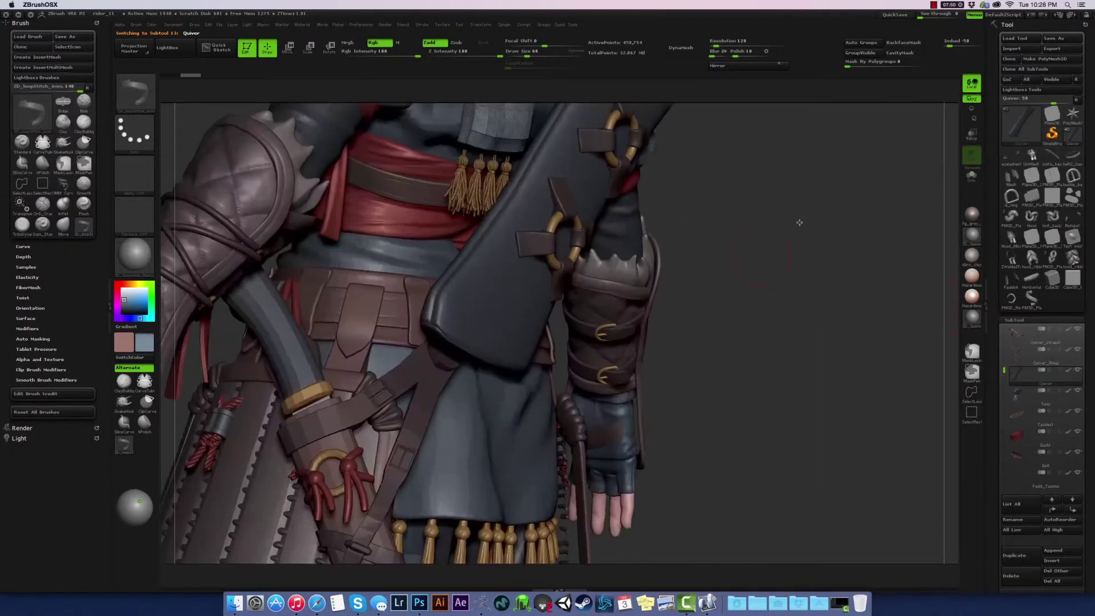
pyautogui.keyDown('alt'); pyautogui.moveTo(797, 220); pyautogui.dragTo(750, 221); pyautogui.keyUp('alt')
pyautogui.click(117, 388)
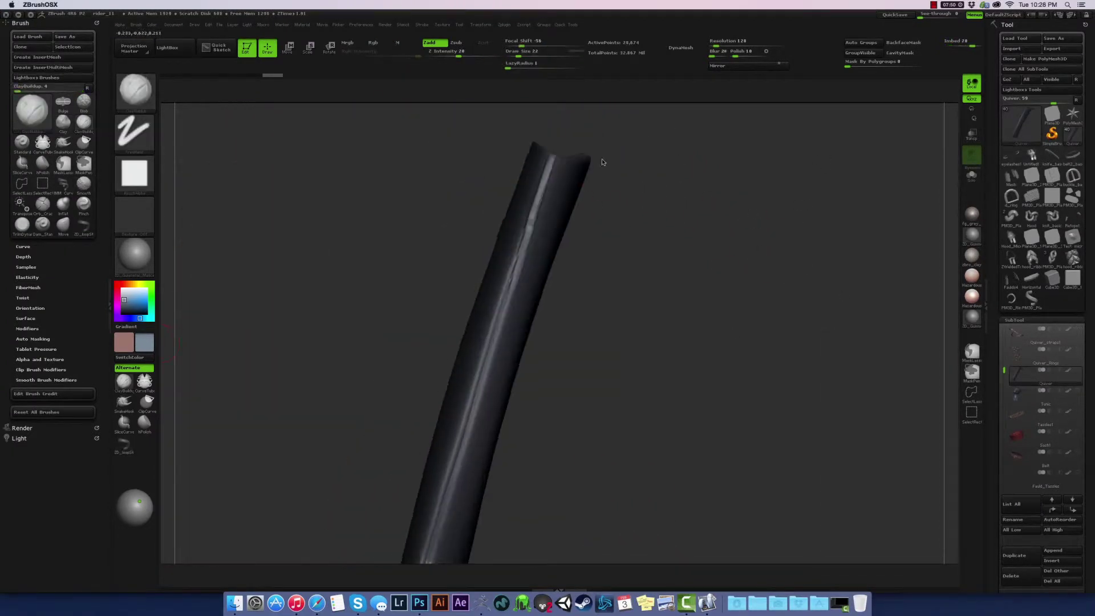
pyautogui.moveTo(477, 373); pyautogui.dragTo(445, 479)
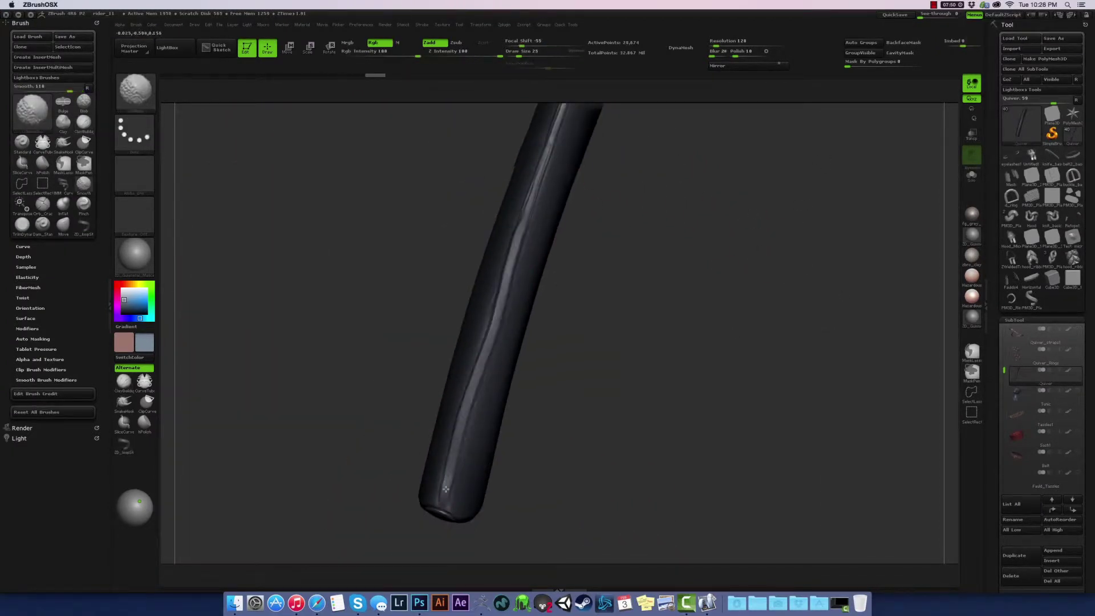
pyautogui.moveTo(461, 436)
pyautogui.mouseDown()
pyautogui.moveTo(599, 232)
pyautogui.moveTo(729, 244)
pyautogui.mouseUp()
pyautogui.press('ctrl')
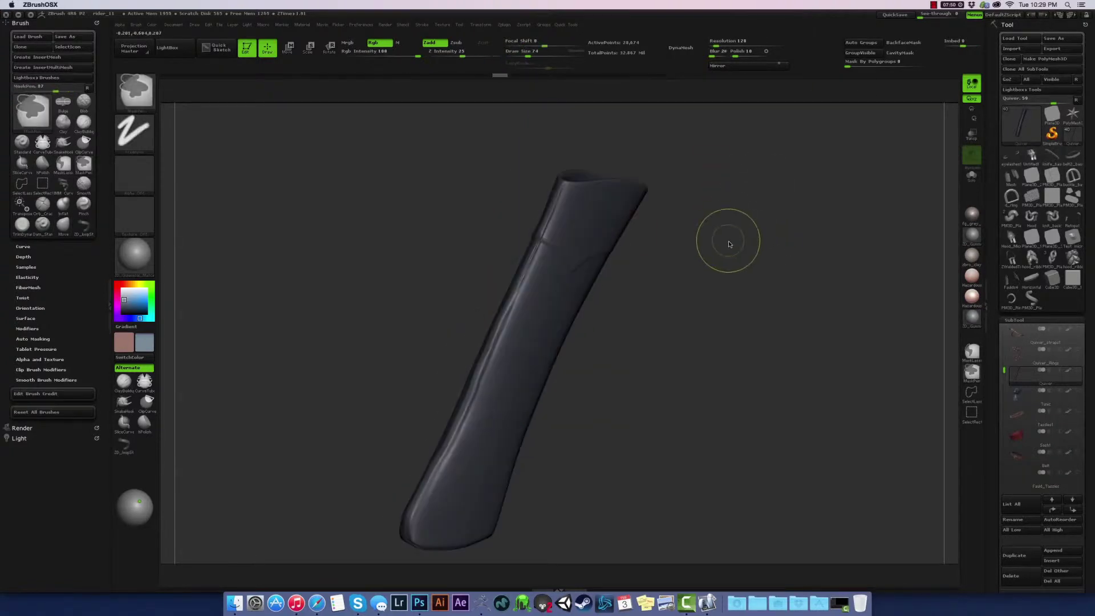
pyautogui.moveTo(201, 76)
pyautogui.mouseDown()
pyautogui.moveTo(593, 154)
pyautogui.moveTo(513, 228)
pyautogui.mouseUp()
pyautogui.click(544, 326)
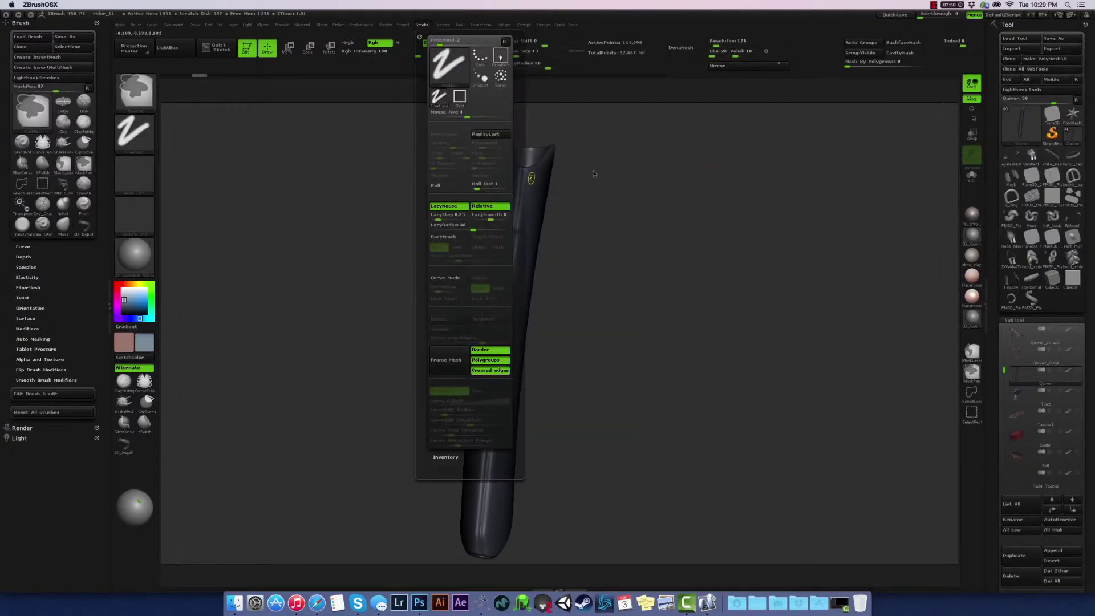
pyautogui.keyDown('ctrl'); pyautogui.moveTo(513, 171); pyautogui.dragTo(507, 215); pyautogui.keyUp('ctrl')
pyautogui.click(510, 326)
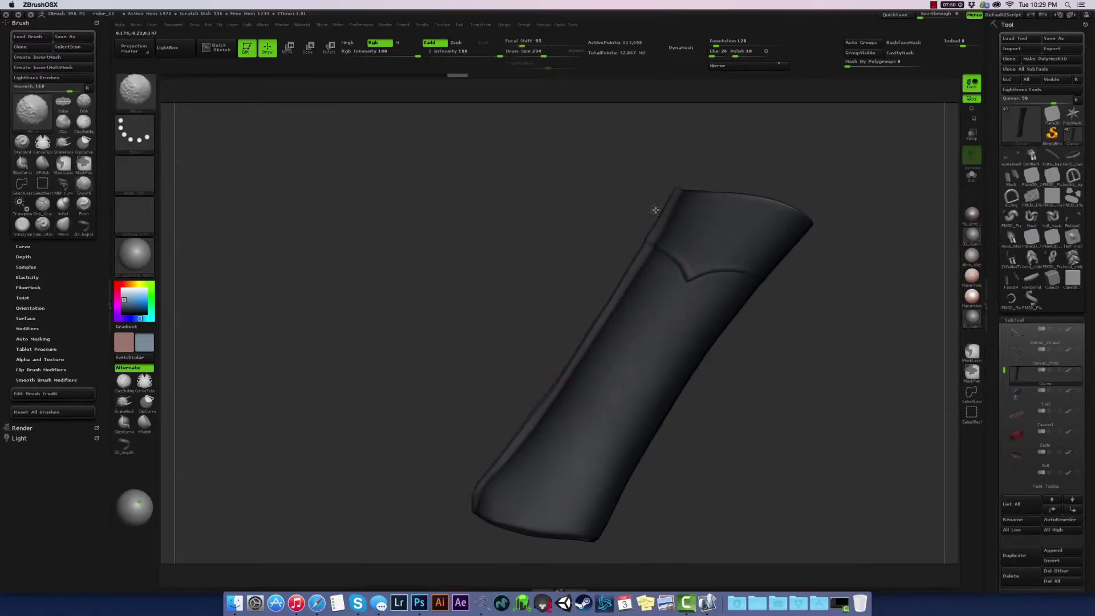
# Step: Scrub the undo history forward to the flattened, tapering sleeve stage
pyautogui.hotkey('ctrl', 'shift', 'z')
pyautogui.hotkey('ctrl', 'shift', 'z')
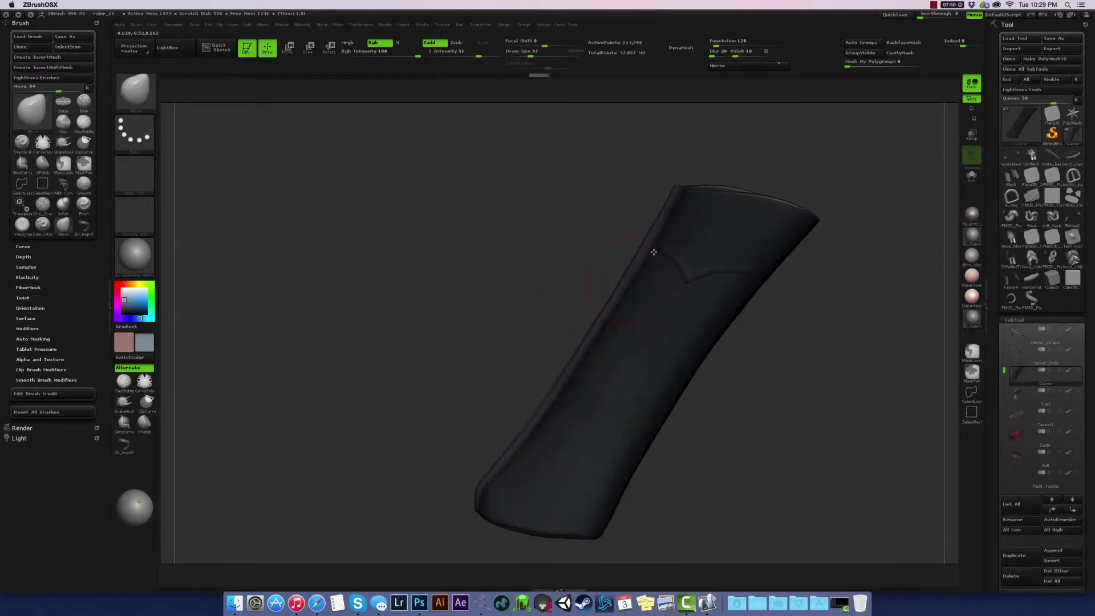
pyautogui.hotkey('ctrl', 'shift', 'z')
pyautogui.hotkey('ctrl', 'shift', 'z')
pyautogui.hotkey('ctrl', 'shift', 'z')
pyautogui.hotkey('ctrl', 'shift', 'z')
pyautogui.hotkey('ctrl', 'shift', 'z')
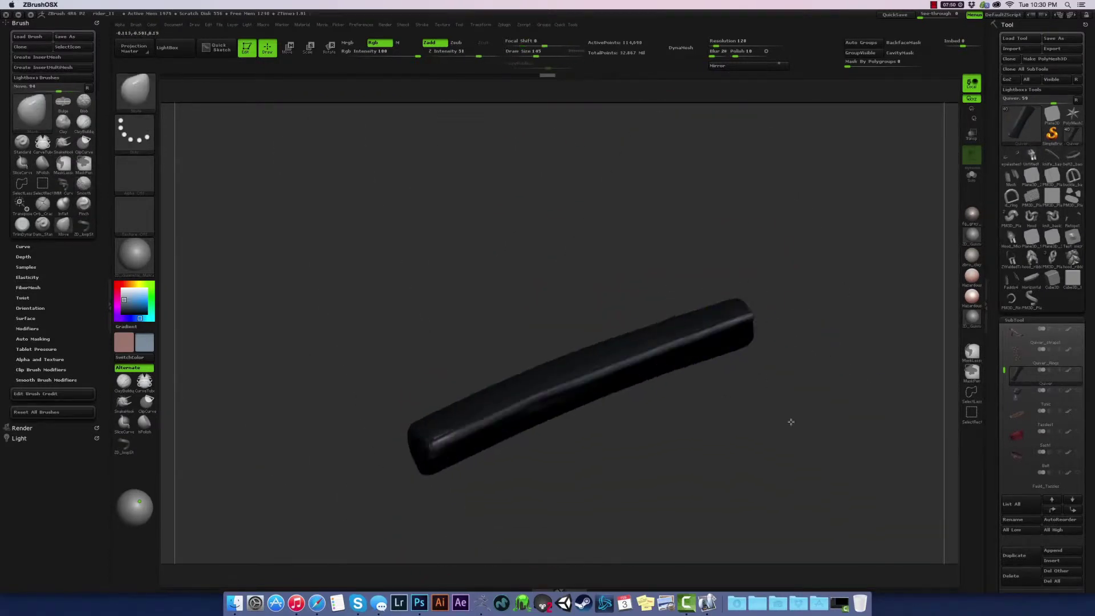
pyautogui.hotkey('ctrl', 'shift', 'z')
pyautogui.hotkey('ctrl', 'shift', 'z')
pyautogui.hotkey('ctrl', 'shift', 'z')
pyautogui.hotkey('ctrl', 'shift', 'z')
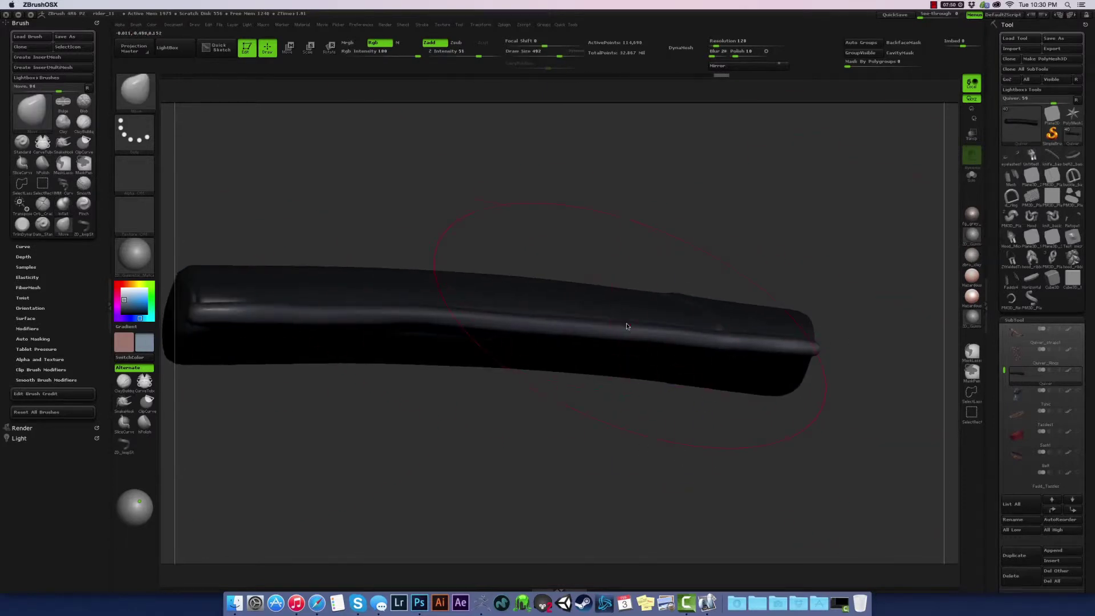
pyautogui.hotkey('ctrl', 'shift', 'z')
pyautogui.hotkey('ctrl', 'shift', 'z')
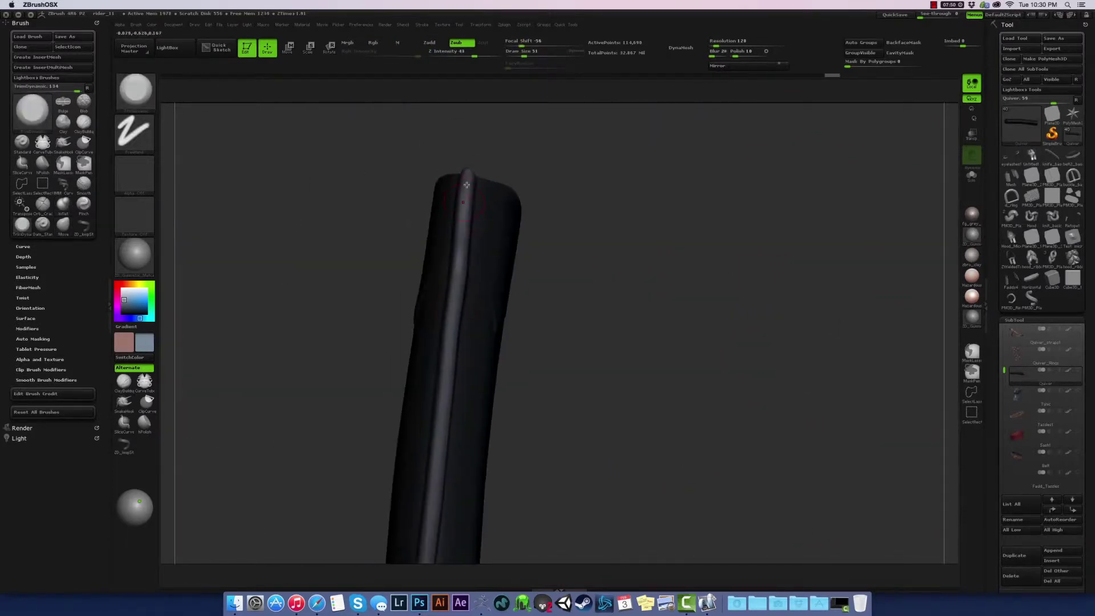
pyautogui.hotkey('ctrl', 'shift', 'z')
pyautogui.hotkey('ctrl', 'shift', 'z')
pyautogui.hotkey('ctrl', 'z')
pyautogui.hotkey('ctrl', 'z')
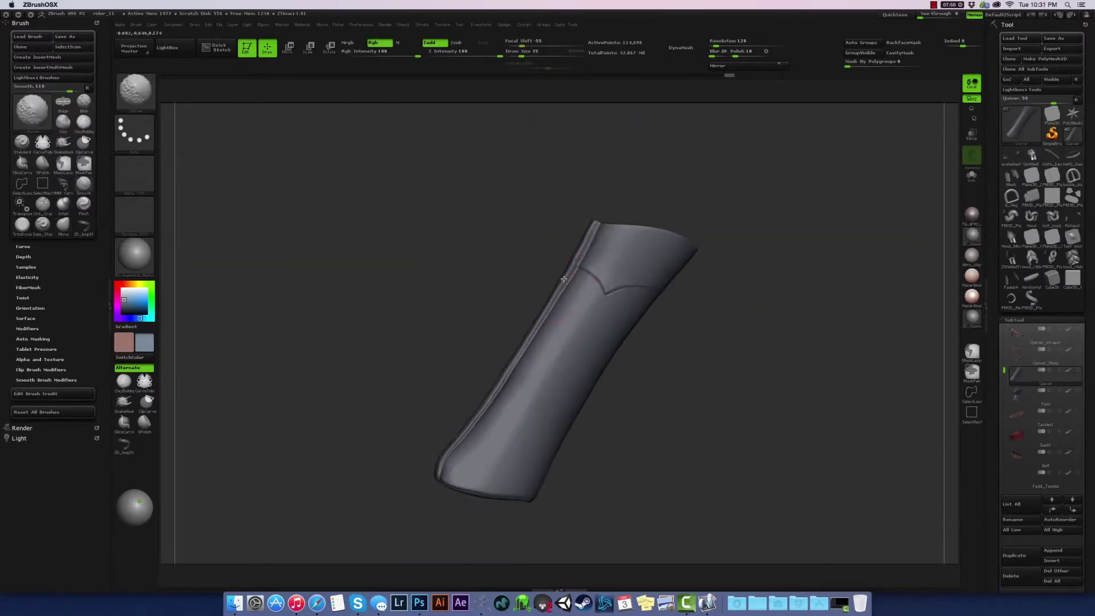
pyautogui.hotkey('ctrl', 'z')
pyautogui.hotkey('ctrl', 'z')
pyautogui.hotkey('ctrl', 'shift', 'z')
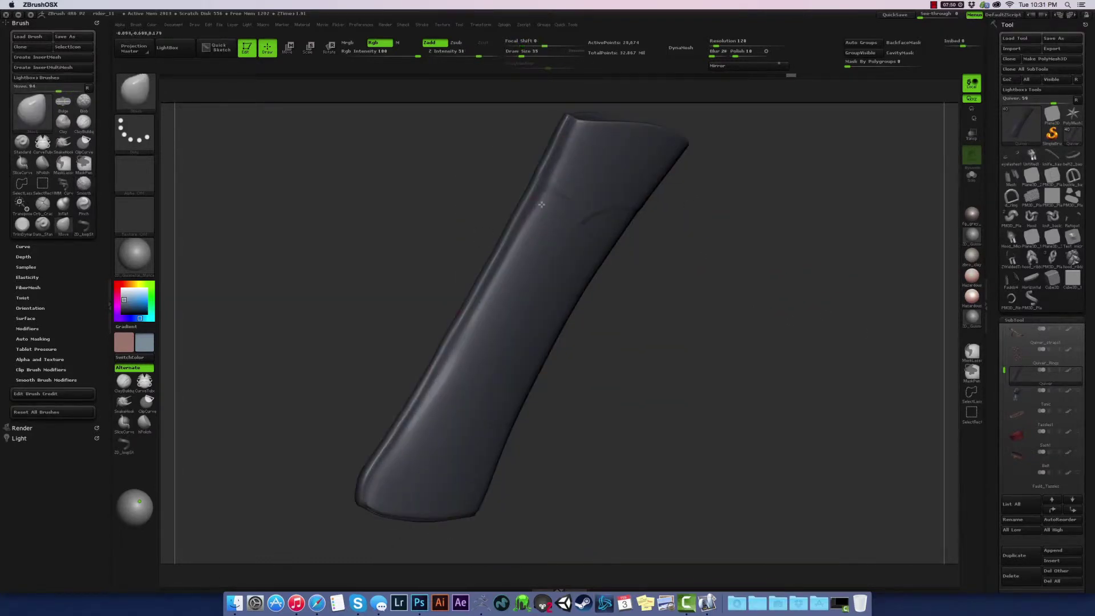
pyautogui.hotkey('ctrl', 'shift', 'z')
pyautogui.hotkey('ctrl', 'shift', 'z')
pyautogui.hotkey('ctrl', 'shift', 'z')
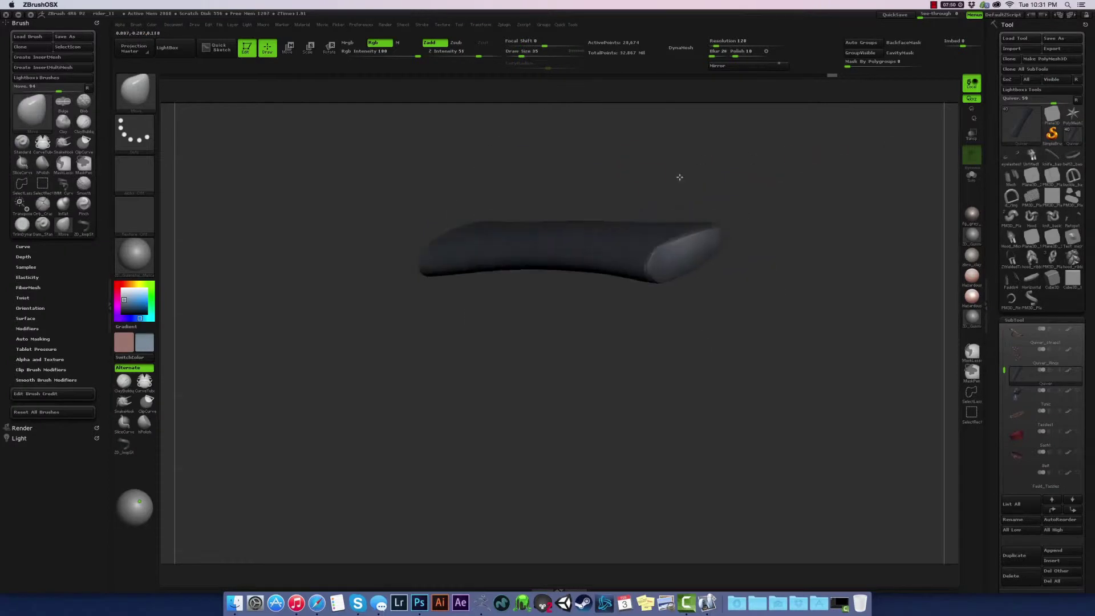
pyautogui.hotkey('ctrl', 'shift', 'z')
pyautogui.hotkey('ctrl', 'shift', 'z')
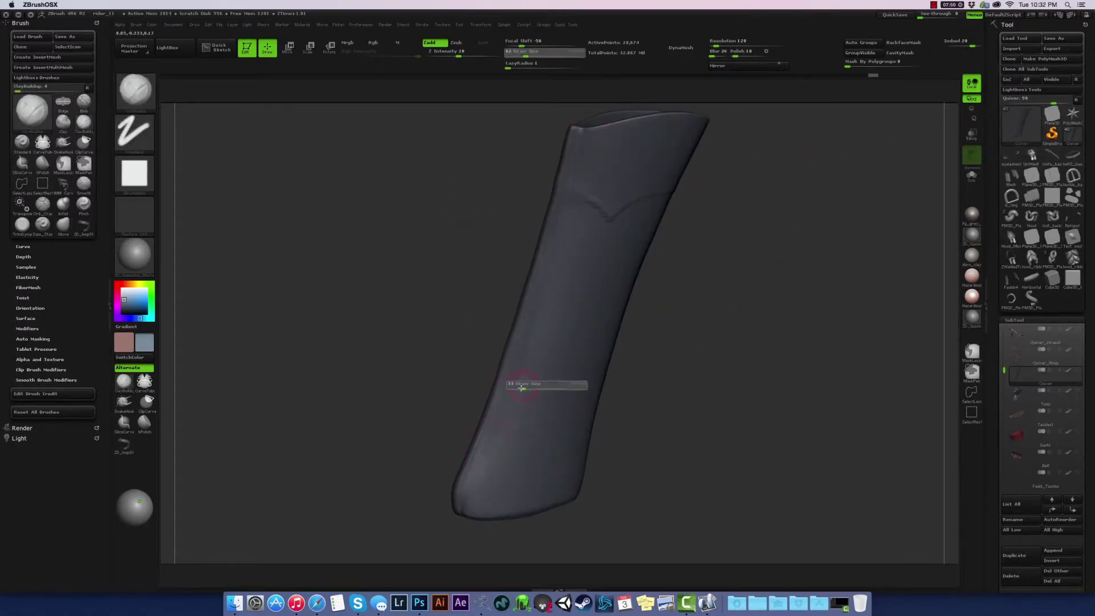
pyautogui.hotkey('ctrl', 'shift', 'z')
pyautogui.hotkey('ctrl', 'shift', 'z')
pyautogui.hotkey('ctrl', 'shift', 'z')
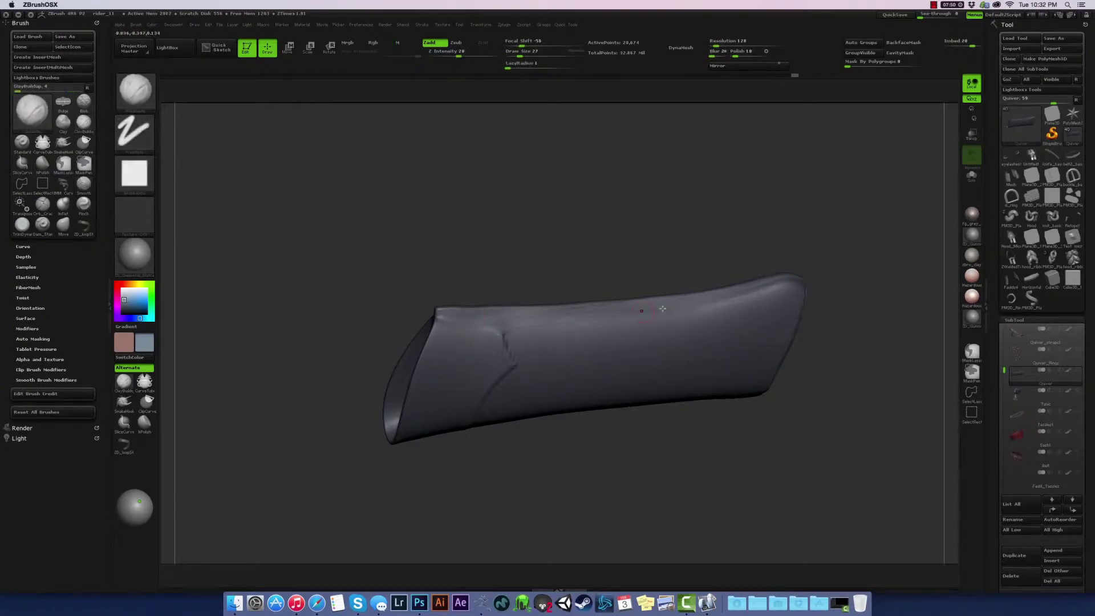
pyautogui.hotkey('ctrl', 'shift', 'z')
pyautogui.hotkey('ctrl', 'shift', 'z')
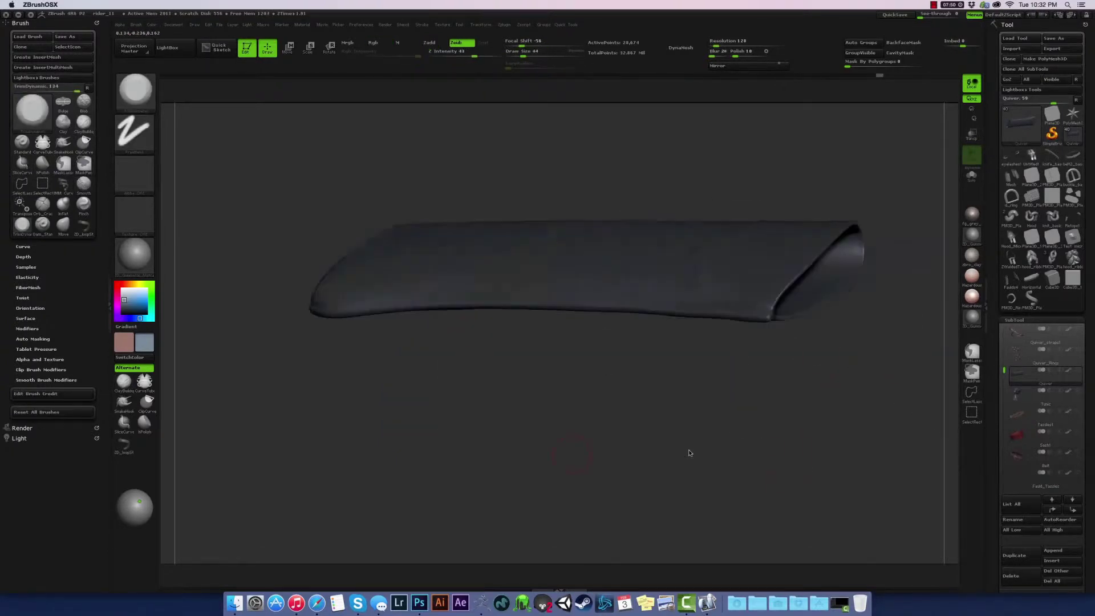
pyautogui.hotkey('ctrl', 'shift', 'z')
pyautogui.hotkey('ctrl', 'shift', 'z')
pyautogui.hotkey('ctrl', 'shift', 'z')
pyautogui.hotkey('ctrl', 'shift', 'z')
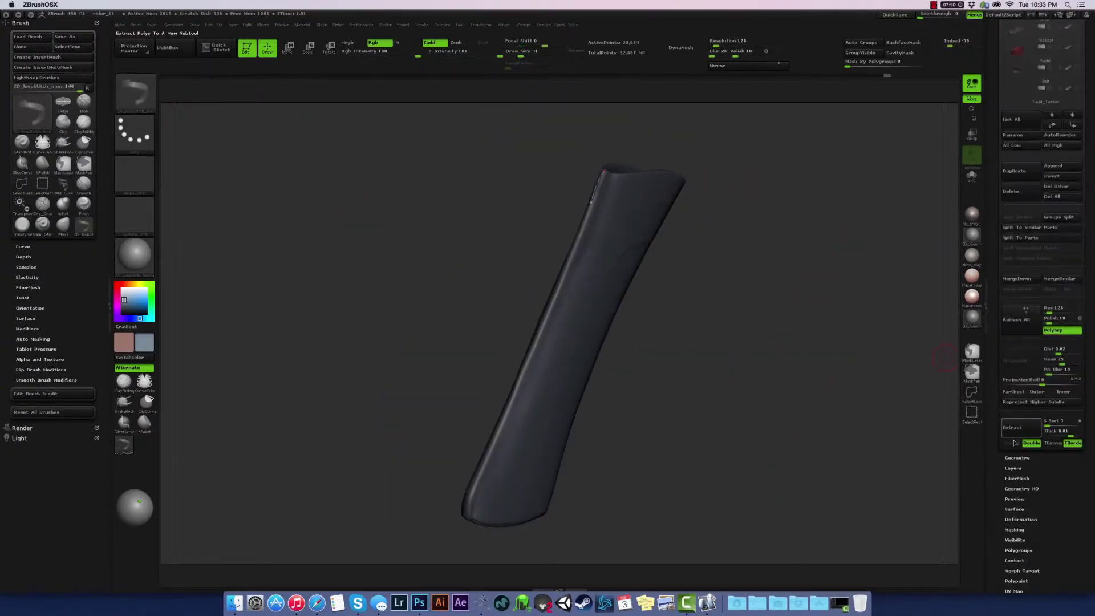
pyautogui.hotkey('ctrl', 'shift', 'z')
# Step: Step the undo history forward to the version with the stitched seam
pyautogui.hotkey('ctrl', 'shift', 'z')
pyautogui.hotkey('ctrl', 'shift', 'z')
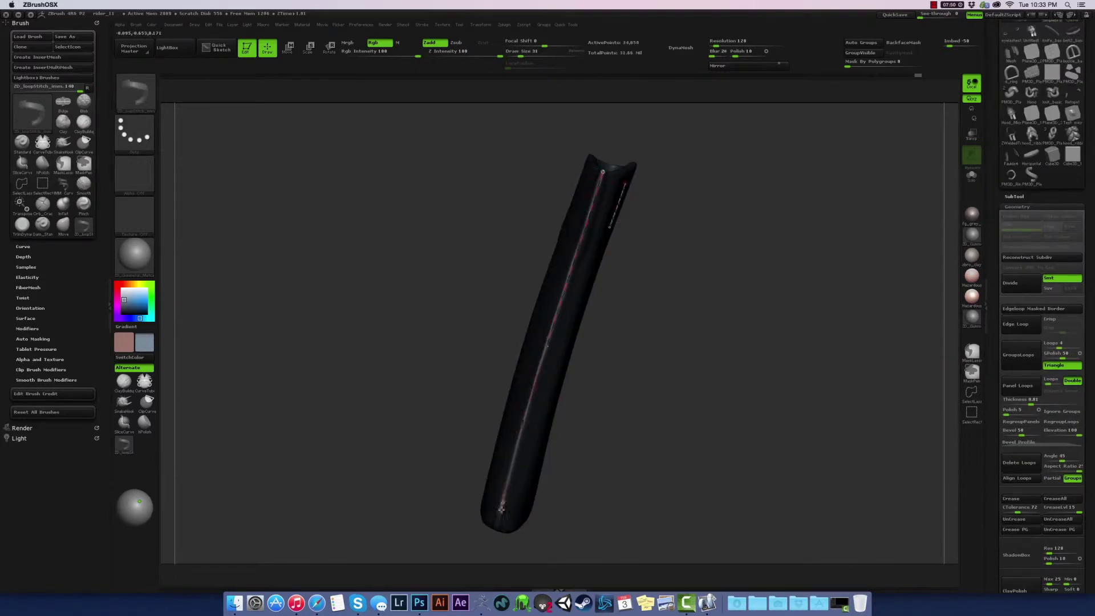
pyautogui.hotkey('ctrl', 'shift', 'z')
pyautogui.hotkey('ctrl', 'shift', 'z')
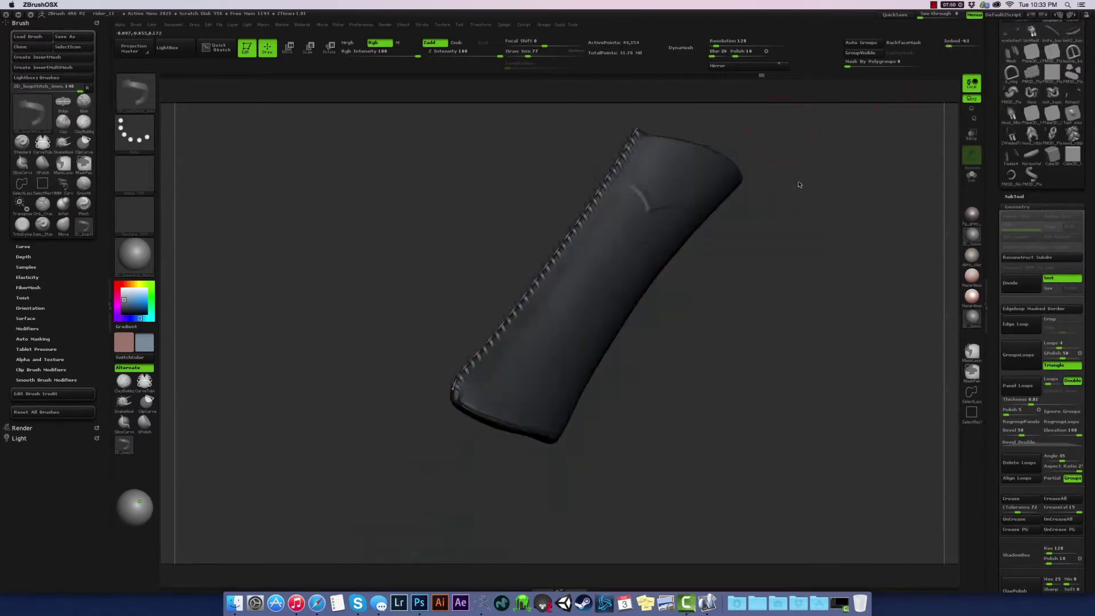
pyautogui.hotkey('ctrl', 'shift', 'z')
pyautogui.hotkey('ctrl', 'shift', 'z')
pyautogui.hotkey('ctrl', 'shift', 'z')
pyautogui.hotkey('ctrl', 'shift', 'z')
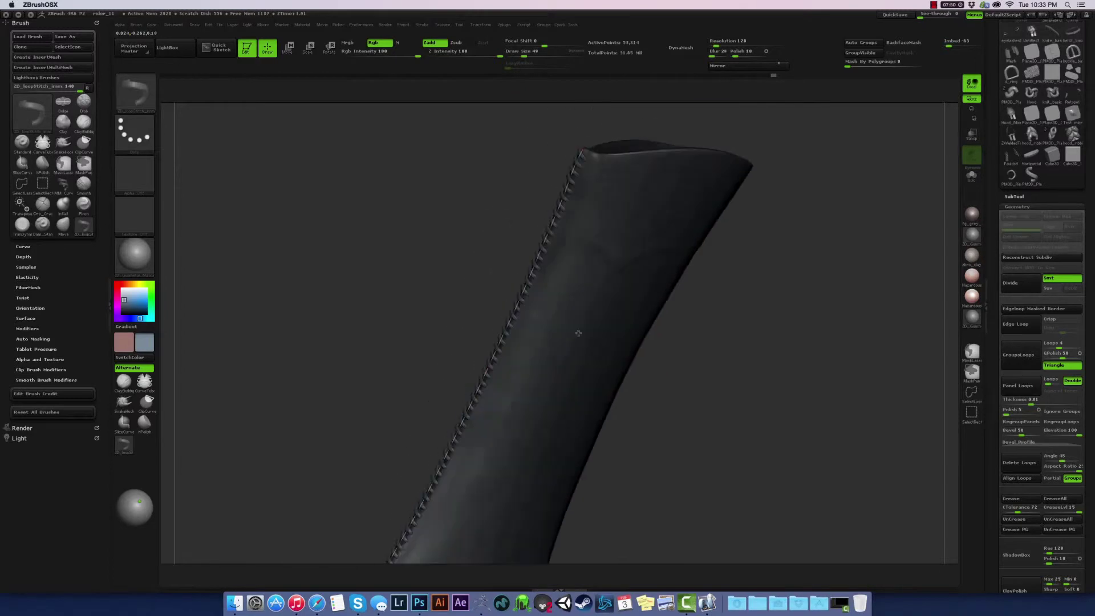
pyautogui.hotkey('ctrl', 'shift', 'z')
pyautogui.hotkey('ctrl', 'shift', 'z')
pyautogui.hotkey('ctrl', 'shift', 'z')
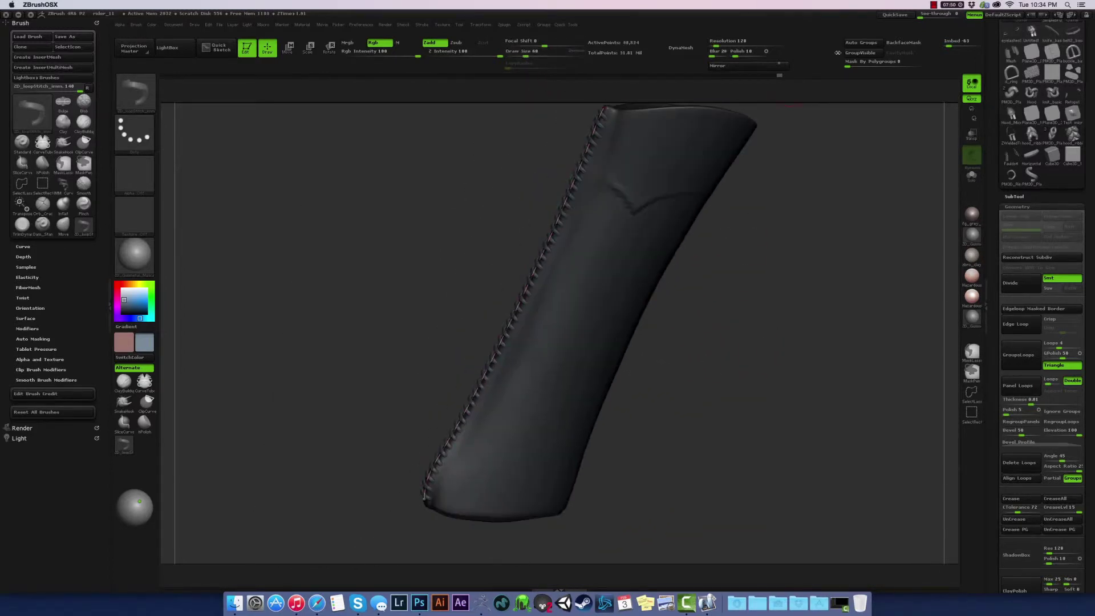
# Step: Select the Quiver subtool, try Reconstruct Subdiv and undo it, then view the full character
pyautogui.click(1014, 197)
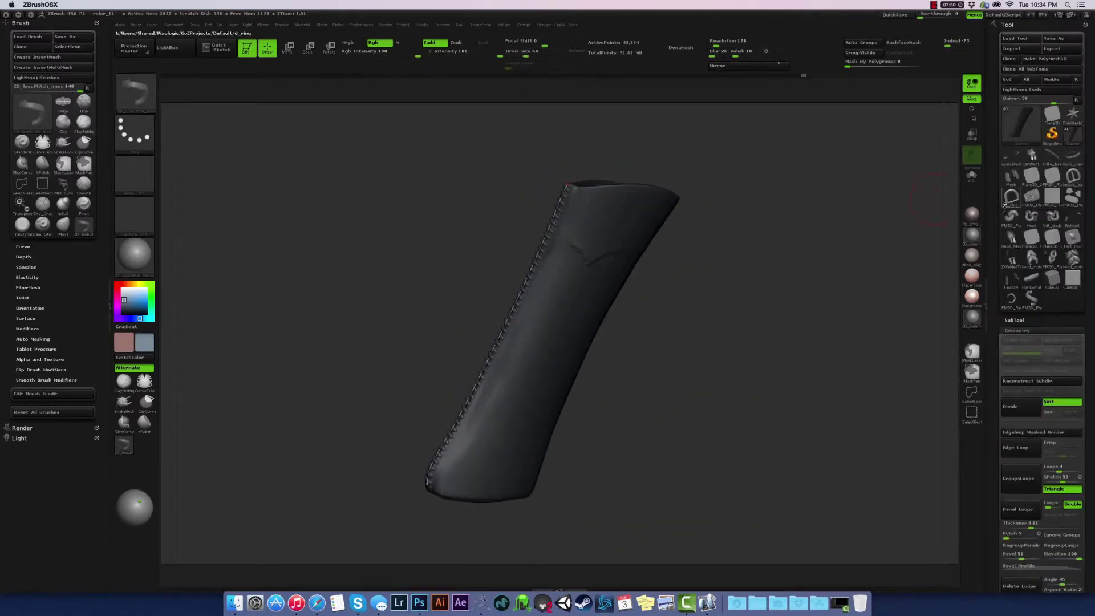
pyautogui.moveTo(1003, 401); pyautogui.dragTo(1039, 347)
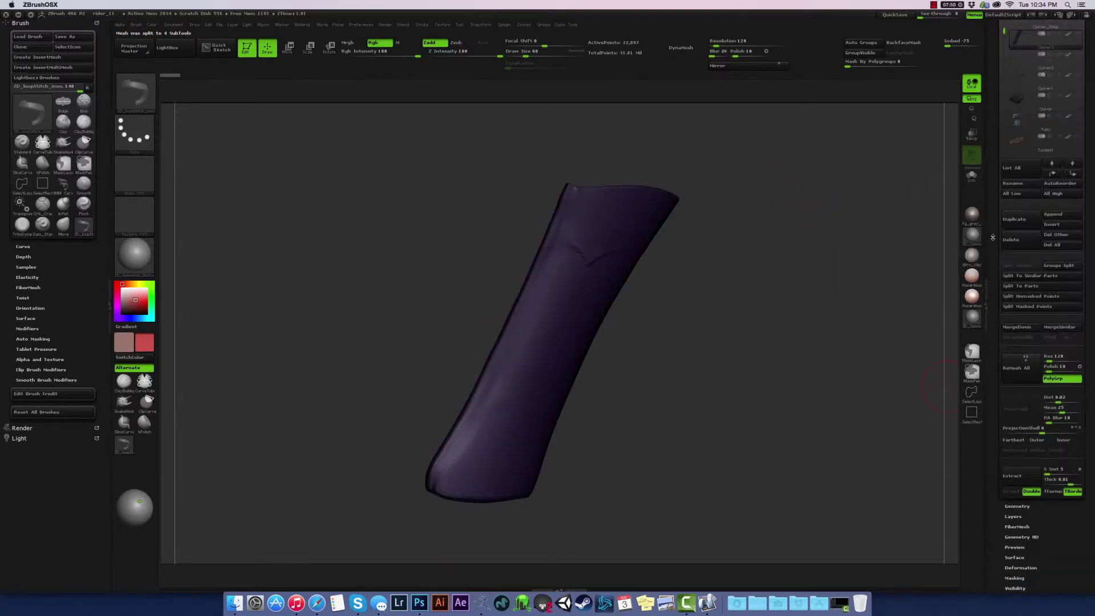
pyautogui.hotkey('ctrl', 'z')
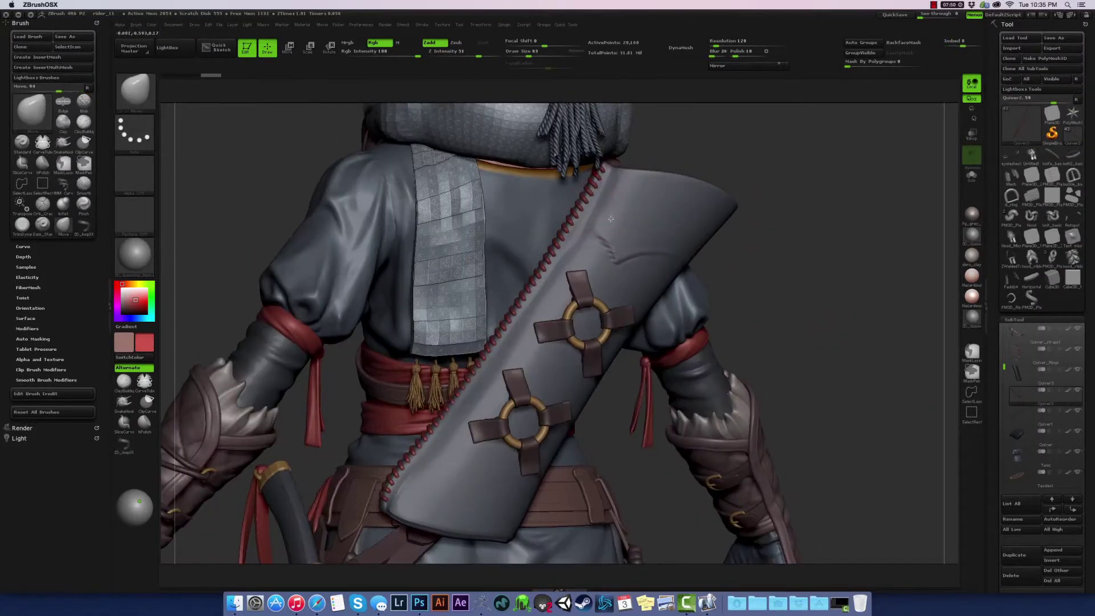
pyautogui.moveTo(504, 381); pyautogui.dragTo(442, 443, button='right')
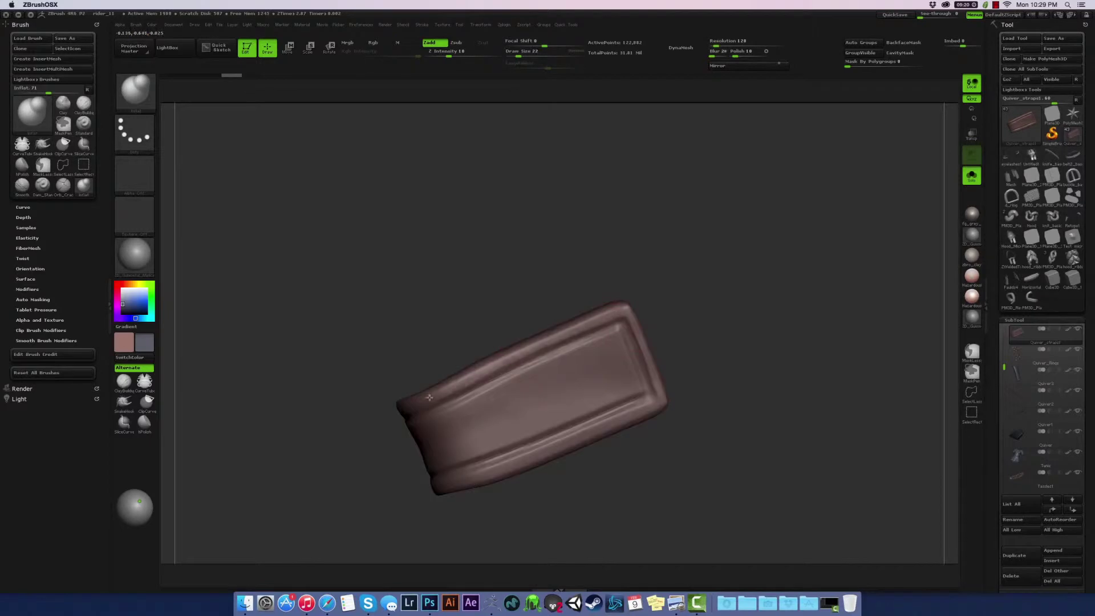
# Step: Orbit in on the quiver strap's keeper loop and brass ring
pyautogui.moveTo(429, 397); pyautogui.dragTo(458, 419)
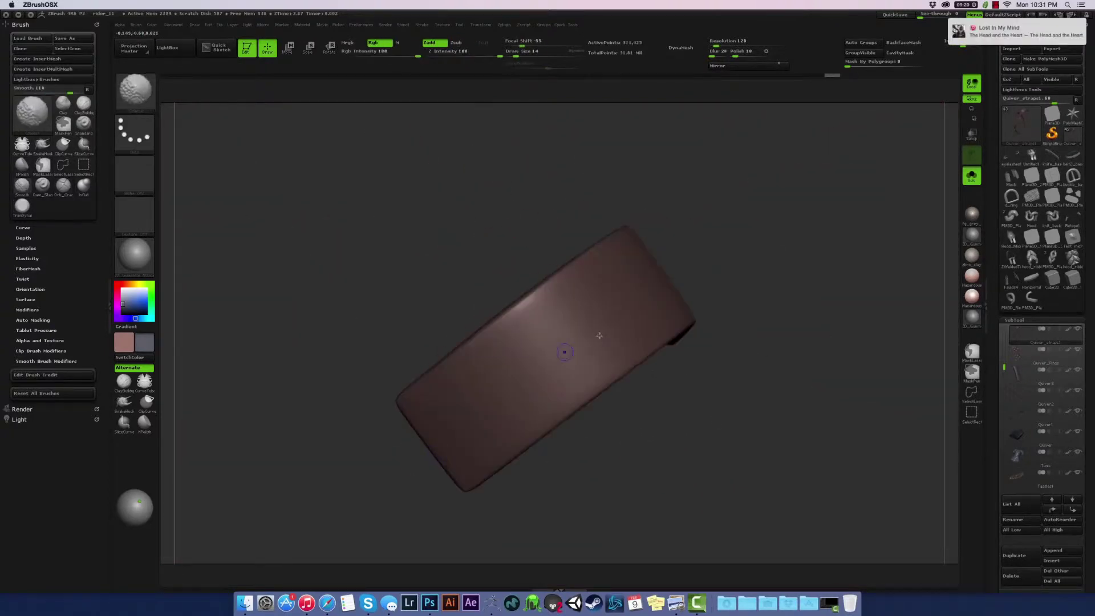
# Step: Orbit around the bent strap loop and use Transpose rotate to reposition it
pyautogui.moveTo(556, 416)
pyautogui.mouseDown()
pyautogui.moveTo(806, 391)
pyautogui.moveTo(500, 385)
pyautogui.mouseUp()
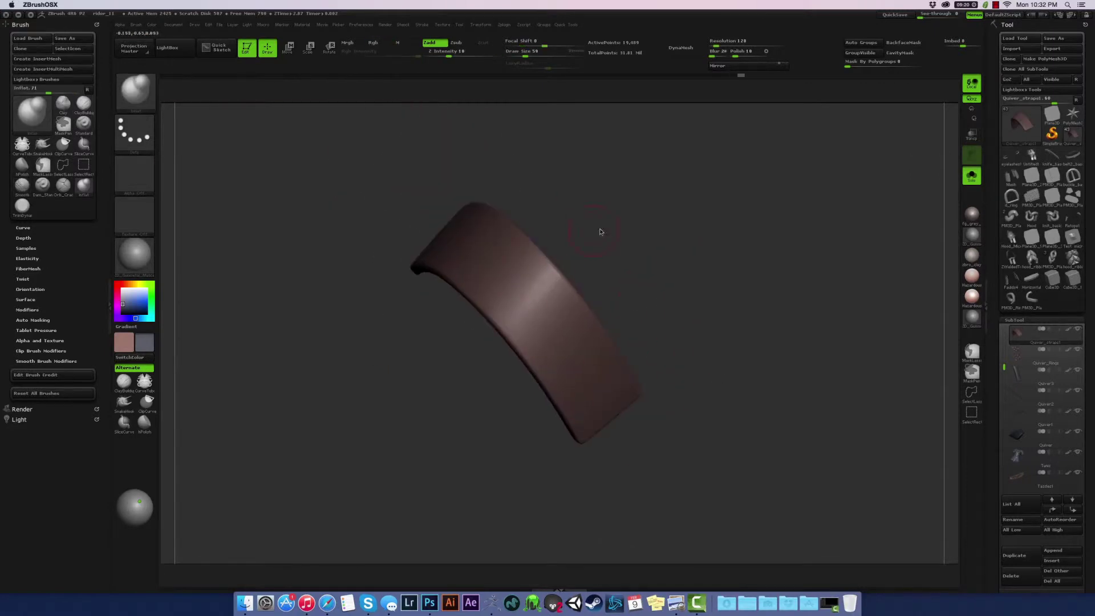
pyautogui.moveTo(599, 232)
pyautogui.mouseDown()
pyautogui.moveTo(557, 333)
pyautogui.moveTo(478, 374)
pyautogui.mouseUp()
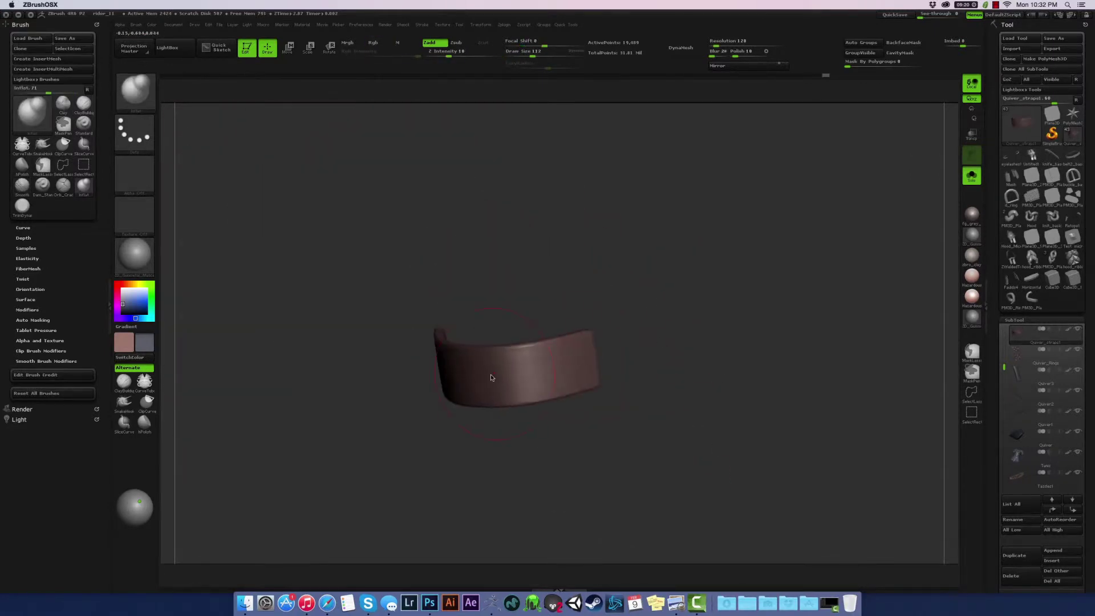
pyautogui.moveTo(529, 372)
pyautogui.mouseDown()
pyautogui.moveTo(456, 349)
pyautogui.moveTo(714, 357)
pyautogui.moveTo(590, 303)
pyautogui.moveTo(369, 421)
pyautogui.moveTo(753, 264)
pyautogui.moveTo(738, 477)
pyautogui.moveTo(666, 455)
pyautogui.mouseUp()
pyautogui.press('r')
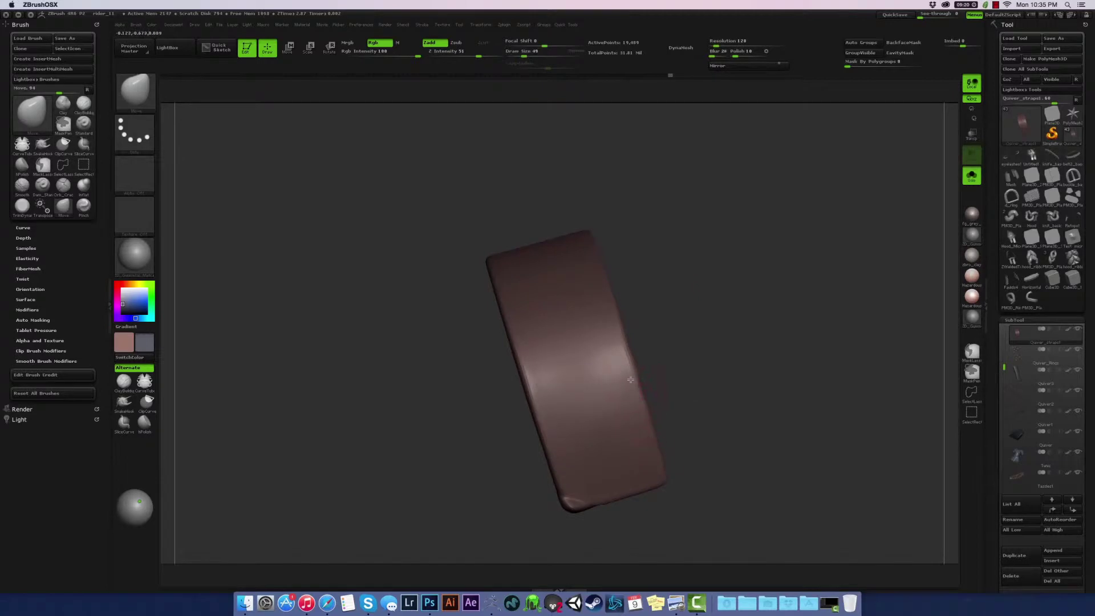
pyautogui.moveTo(478, 369); pyautogui.dragTo(716, 284)
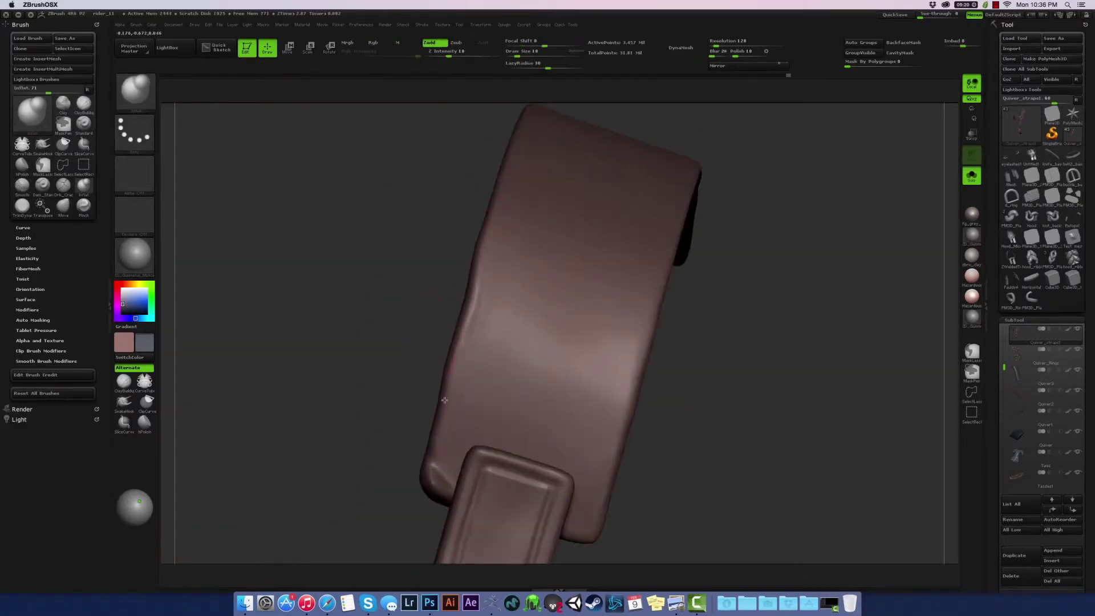
# Step: Build up the strap with ClayBuildup and smooth the lower edge of the band
pyautogui.moveTo(444, 400)
pyautogui.mouseDown()
pyautogui.moveTo(536, 232)
pyautogui.moveTo(536, 392)
pyautogui.mouseUp()
pyautogui.press('b')
pyautogui.press('c')
pyautogui.press('l')
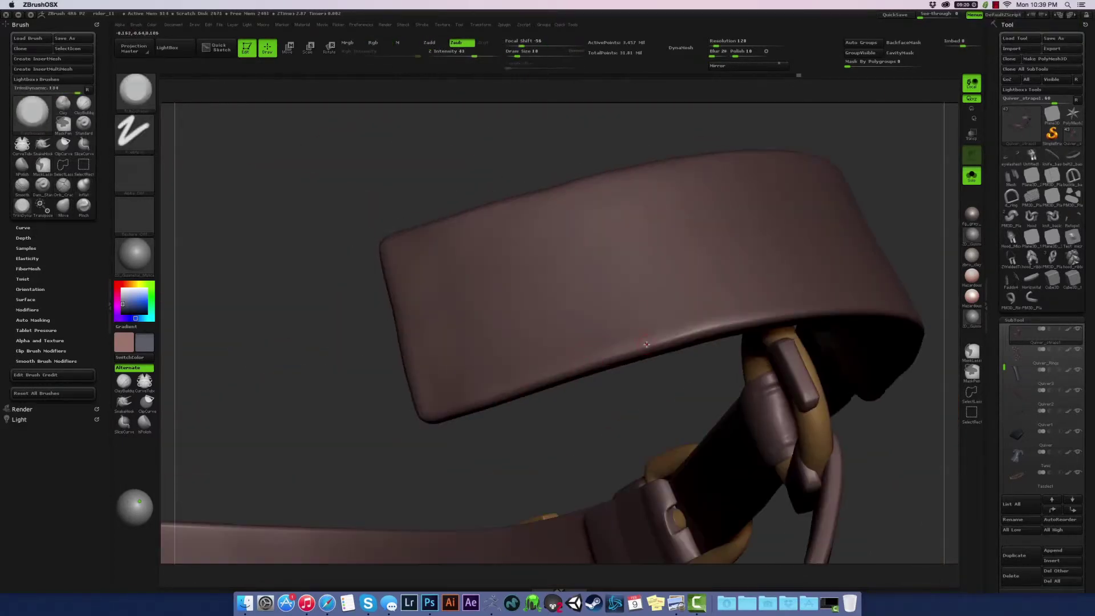
pyautogui.moveTo(527, 155); pyautogui.dragTo(517, 307)
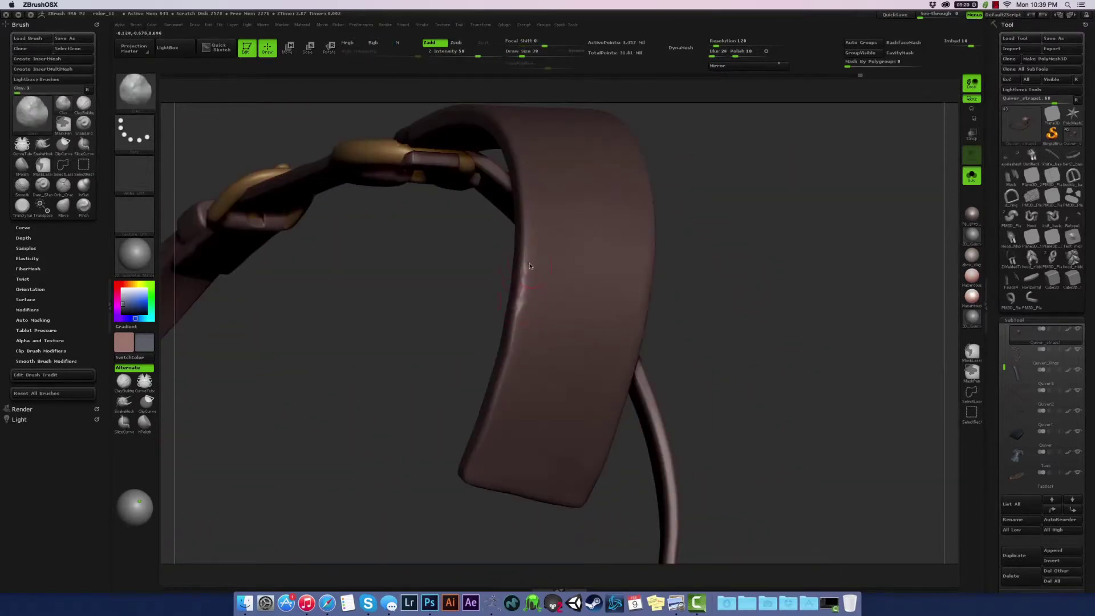
pyautogui.press('f')
pyautogui.moveTo(579, 465); pyautogui.dragTo(543, 278)
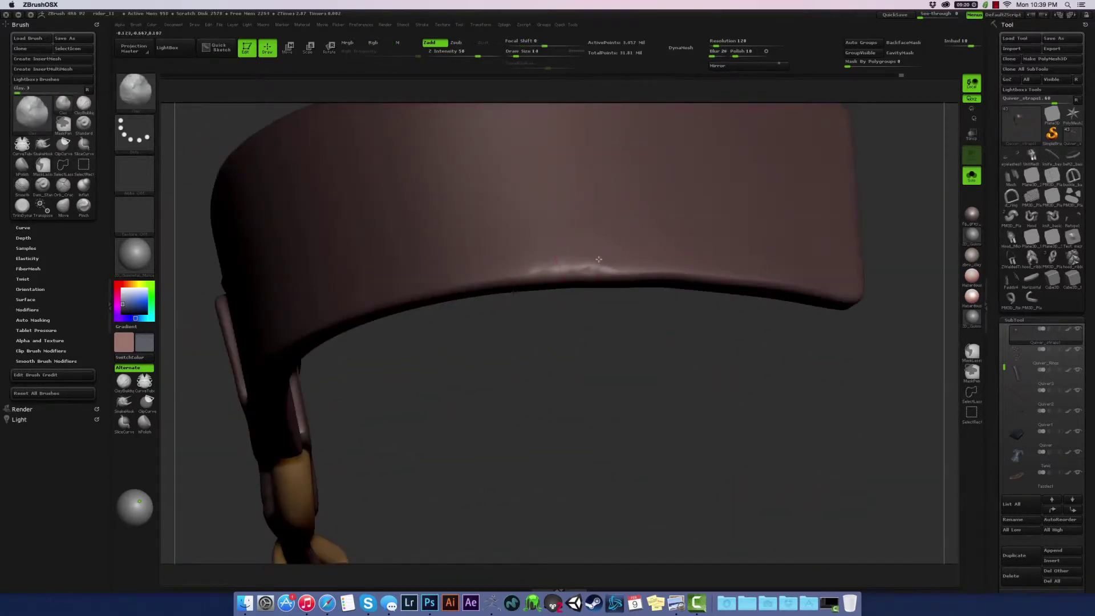
pyautogui.press('f')
pyautogui.moveTo(550, 337)
pyautogui.mouseDown()
pyautogui.moveTo(604, 257)
pyautogui.moveTo(574, 241)
pyautogui.moveTo(350, 317)
pyautogui.moveTo(479, 435)
pyautogui.moveTo(428, 453)
pyautogui.moveTo(508, 447)
pyautogui.moveTo(339, 407)
pyautogui.moveTo(501, 428)
pyautogui.moveTo(391, 366)
pyautogui.moveTo(751, 359)
pyautogui.moveTo(476, 374)
pyautogui.mouseUp()
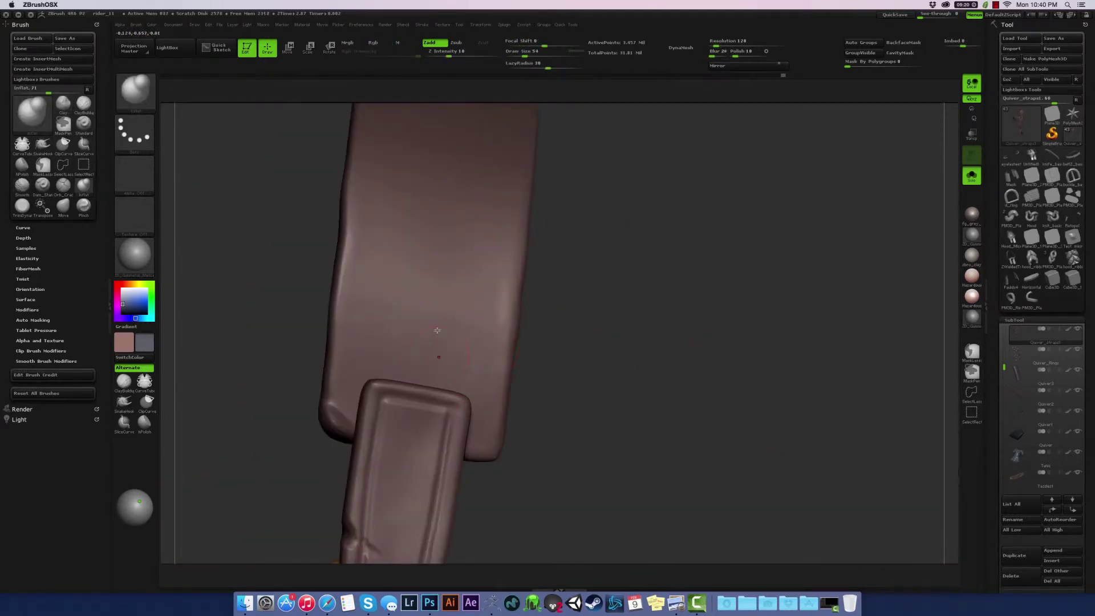
pyautogui.moveTo(465, 369)
pyautogui.mouseDown()
pyautogui.moveTo(614, 384)
pyautogui.moveTo(385, 365)
pyautogui.mouseUp()
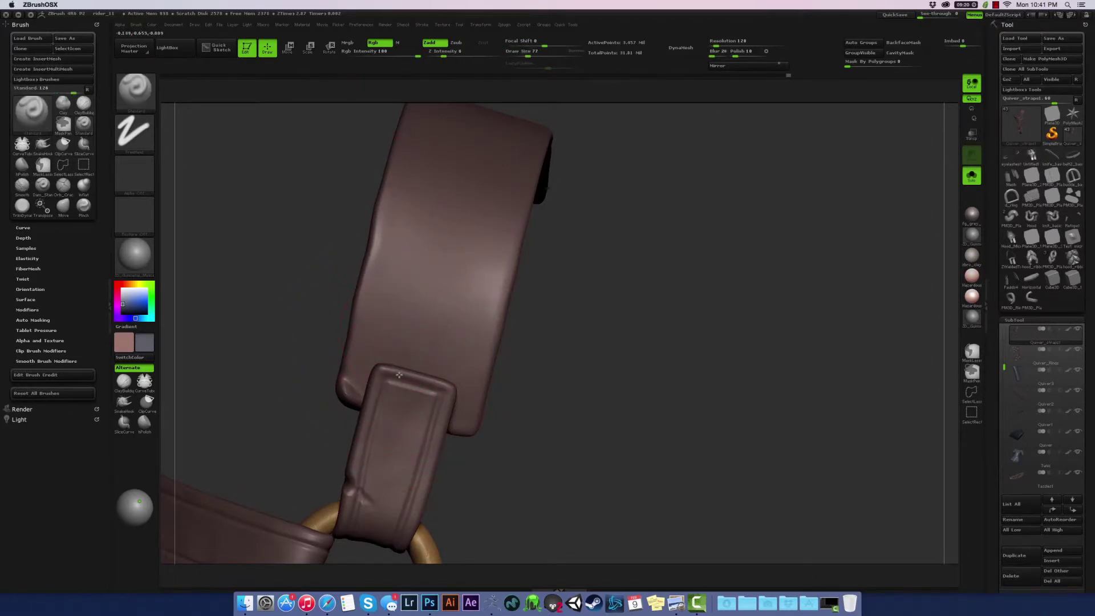
# Step: Flatten planes on the strap end with TrimDynamic and carve creases with Dam_Standard
pyautogui.press('b')
pyautogui.press('t')
pyautogui.press('d')
pyautogui.moveTo(450, 365)
pyautogui.mouseDown()
pyautogui.moveTo(633, 310)
pyautogui.moveTo(440, 382)
pyautogui.mouseUp()
pyautogui.moveTo(559, 362)
pyautogui.mouseDown()
pyautogui.moveTo(639, 359)
pyautogui.moveTo(403, 343)
pyautogui.moveTo(453, 217)
pyautogui.moveTo(638, 281)
pyautogui.moveTo(349, 201)
pyautogui.mouseUp()
pyautogui.press('b')
pyautogui.press('d')
pyautogui.press('s')
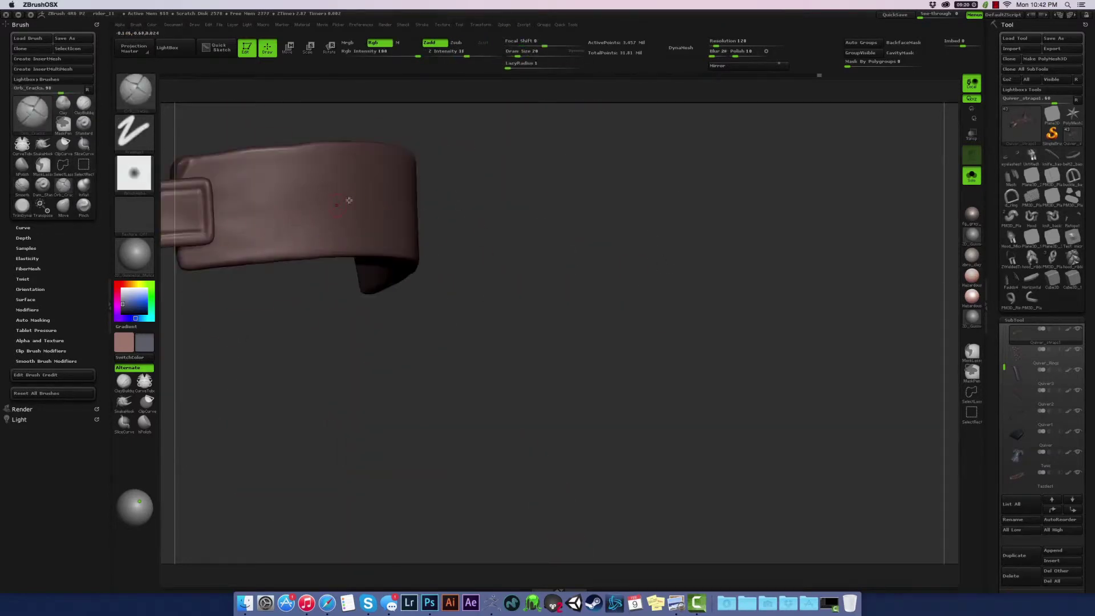
pyautogui.moveTo(260, 241)
pyautogui.mouseDown()
pyautogui.moveTo(514, 200)
pyautogui.moveTo(224, 251)
pyautogui.mouseUp()
# Step: Carve wear cracks into the strap end with Orb_Cracks and puff it out with Inflat
pyautogui.press('b')
pyautogui.press('o')
pyautogui.press('c')
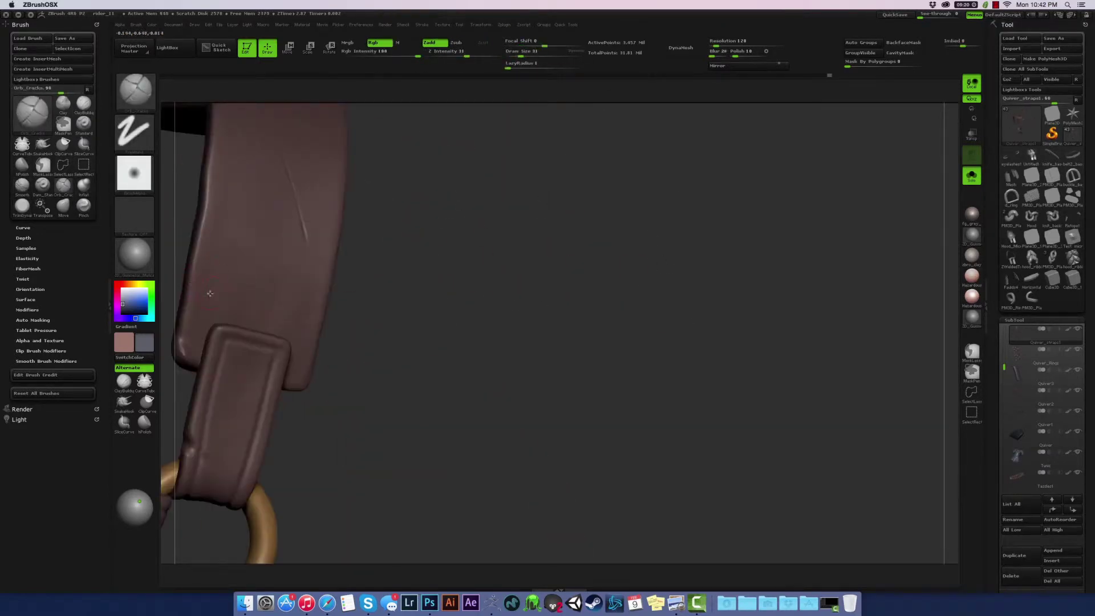
pyautogui.moveTo(372, 226)
pyautogui.mouseDown()
pyautogui.moveTo(552, 293)
pyautogui.moveTo(603, 239)
pyautogui.moveTo(552, 240)
pyautogui.moveTo(480, 166)
pyautogui.moveTo(733, 274)
pyautogui.moveTo(697, 360)
pyautogui.moveTo(722, 286)
pyautogui.moveTo(648, 343)
pyautogui.moveTo(744, 323)
pyautogui.moveTo(514, 352)
pyautogui.mouseUp()
pyautogui.press('b')
pyautogui.press('i')
pyautogui.press('n')
pyautogui.press('b')
pyautogui.press('m')
pyautogui.press('v')
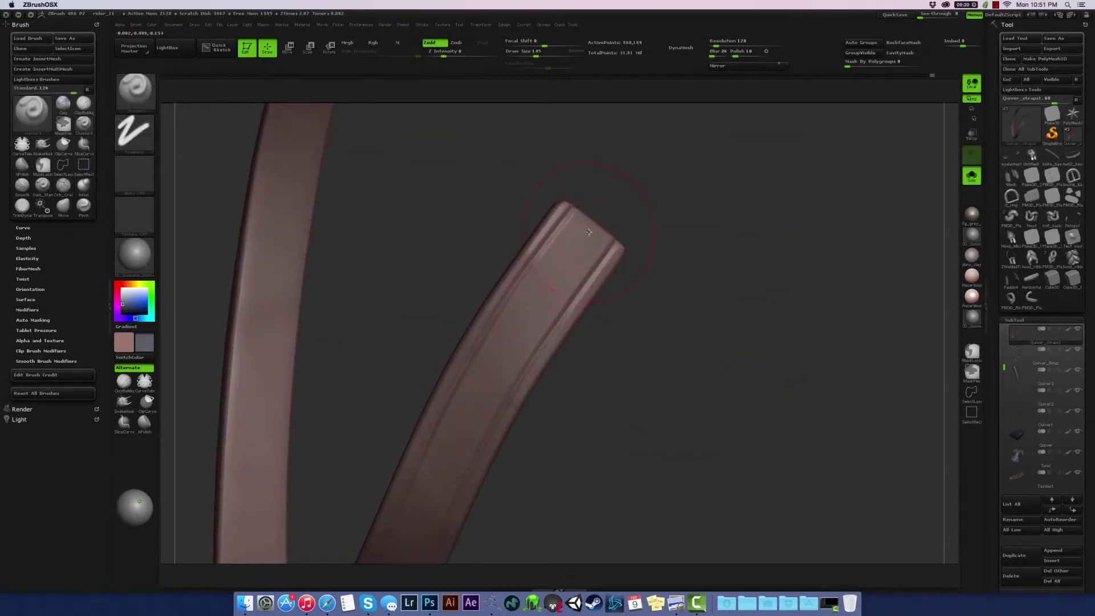
# Step: Orbit around the long curved strap to inspect its grooved edges from several angles
pyautogui.moveTo(490, 377)
pyautogui.mouseDown()
pyautogui.moveTo(695, 236)
pyautogui.moveTo(541, 483)
pyautogui.moveTo(738, 425)
pyautogui.moveTo(520, 464)
pyautogui.moveTo(562, 345)
pyautogui.mouseUp()
pyautogui.moveTo(605, 243); pyautogui.dragTo(539, 150)
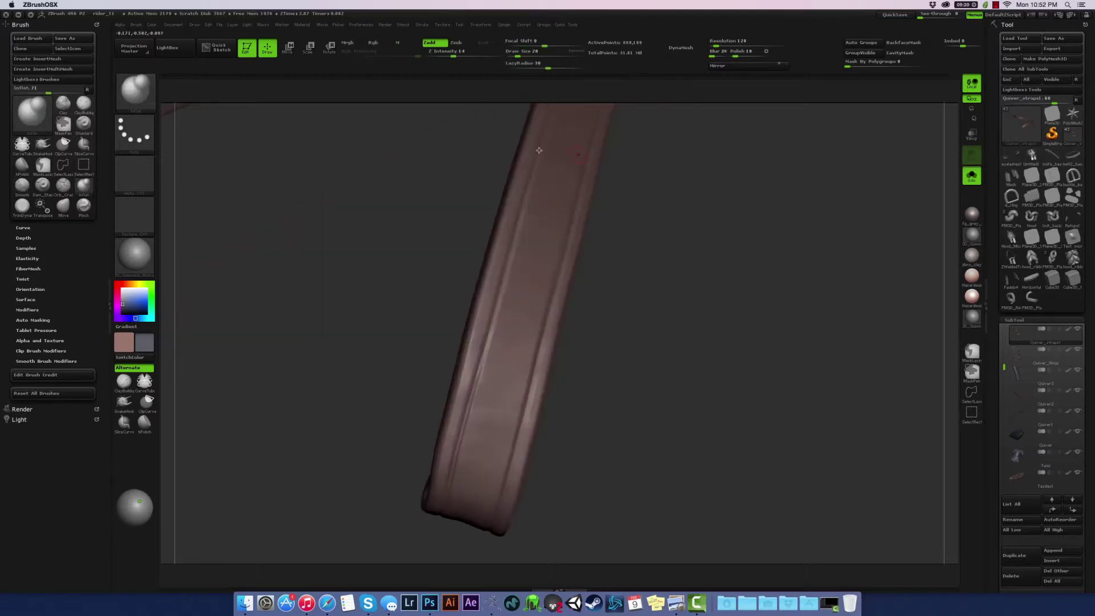
pyautogui.moveTo(471, 333)
pyautogui.mouseDown()
pyautogui.moveTo(708, 268)
pyautogui.moveTo(492, 440)
pyautogui.mouseUp()
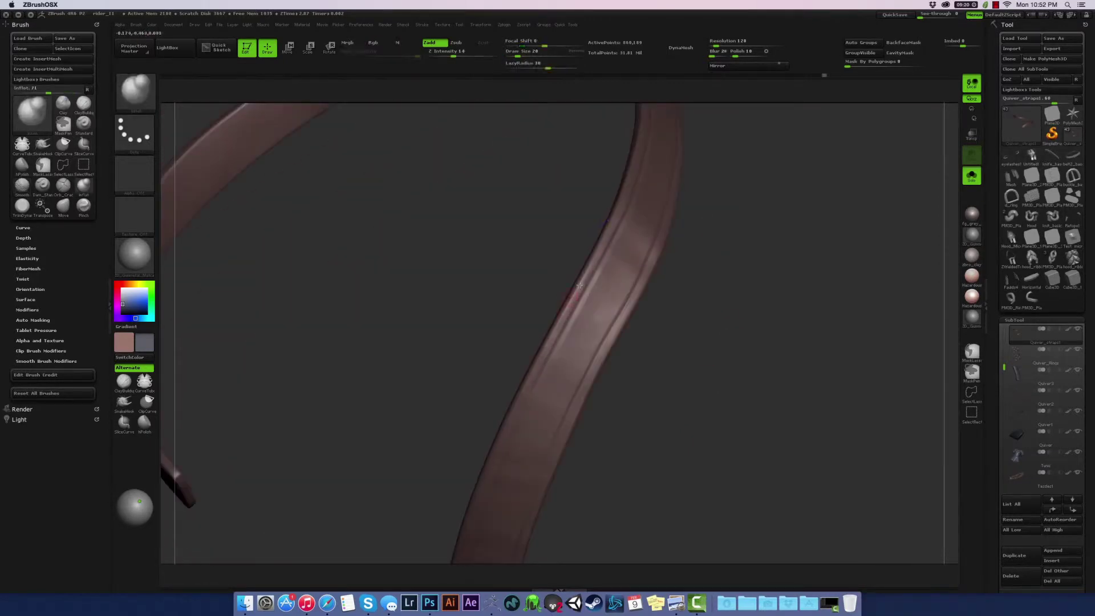
pyautogui.moveTo(580, 286)
pyautogui.mouseDown()
pyautogui.moveTo(665, 232)
pyautogui.moveTo(532, 317)
pyautogui.mouseUp()
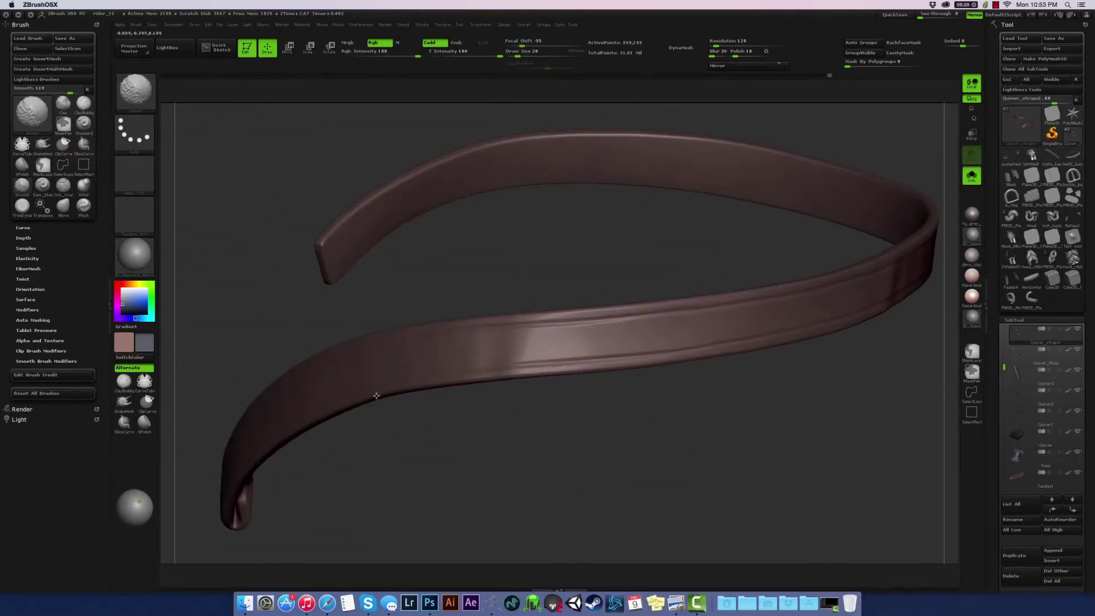
pyautogui.moveTo(377, 395); pyautogui.dragTo(599, 263)
pyautogui.moveTo(781, 293)
pyautogui.mouseDown()
pyautogui.moveTo(677, 367)
pyautogui.moveTo(558, 336)
pyautogui.mouseUp()
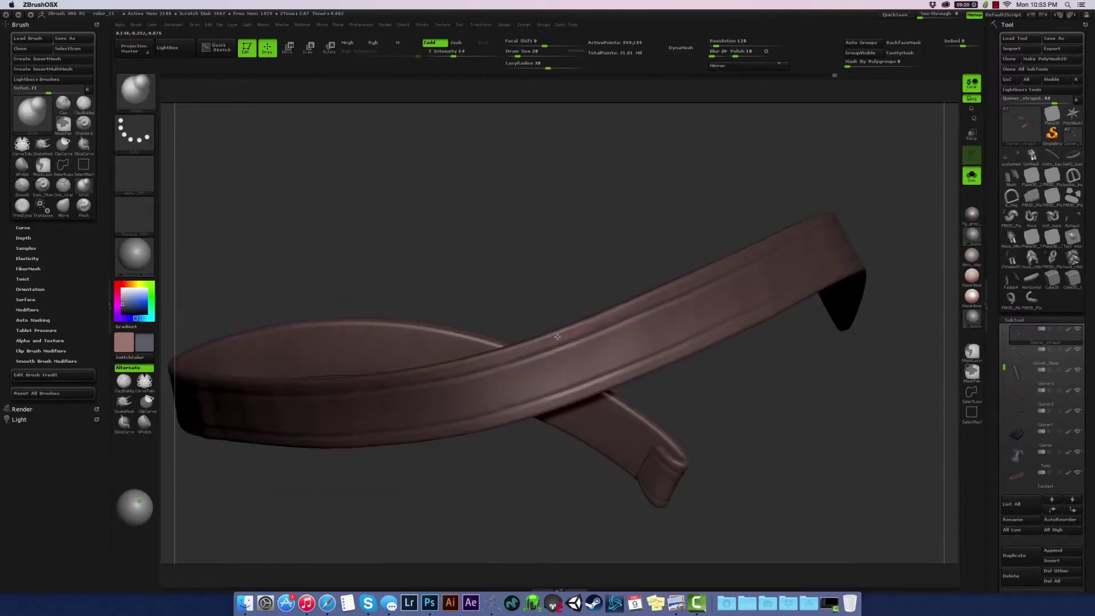
pyautogui.moveTo(458, 434); pyautogui.dragTo(841, 221)
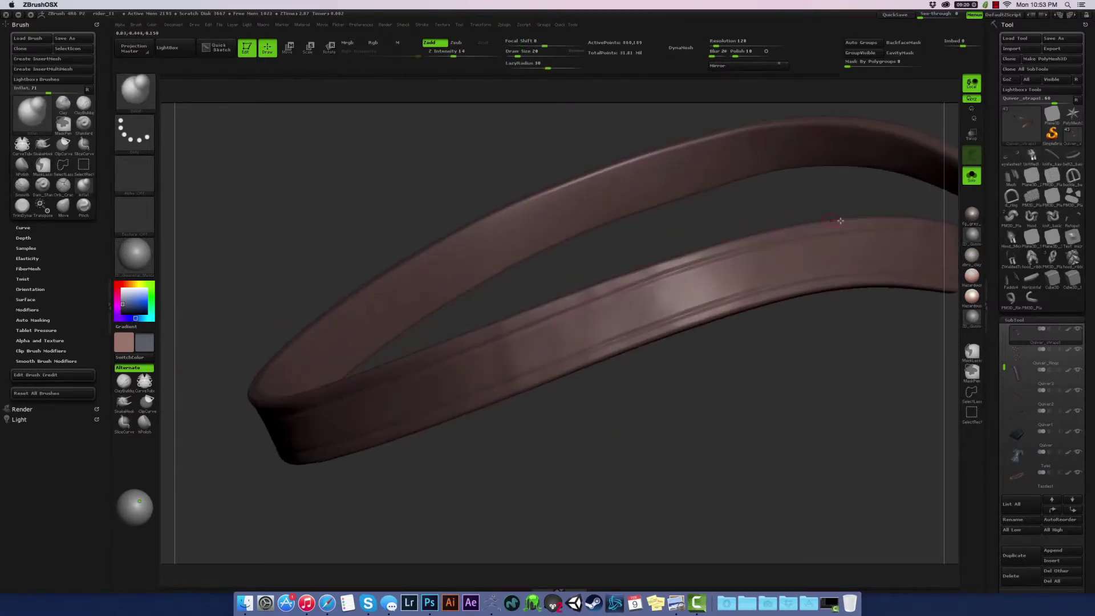
pyautogui.moveTo(564, 376)
pyautogui.mouseDown()
pyautogui.moveTo(575, 284)
pyautogui.moveTo(692, 409)
pyautogui.moveTo(703, 317)
pyautogui.moveTo(711, 335)
pyautogui.moveTo(628, 357)
pyautogui.moveTo(568, 335)
pyautogui.mouseUp()
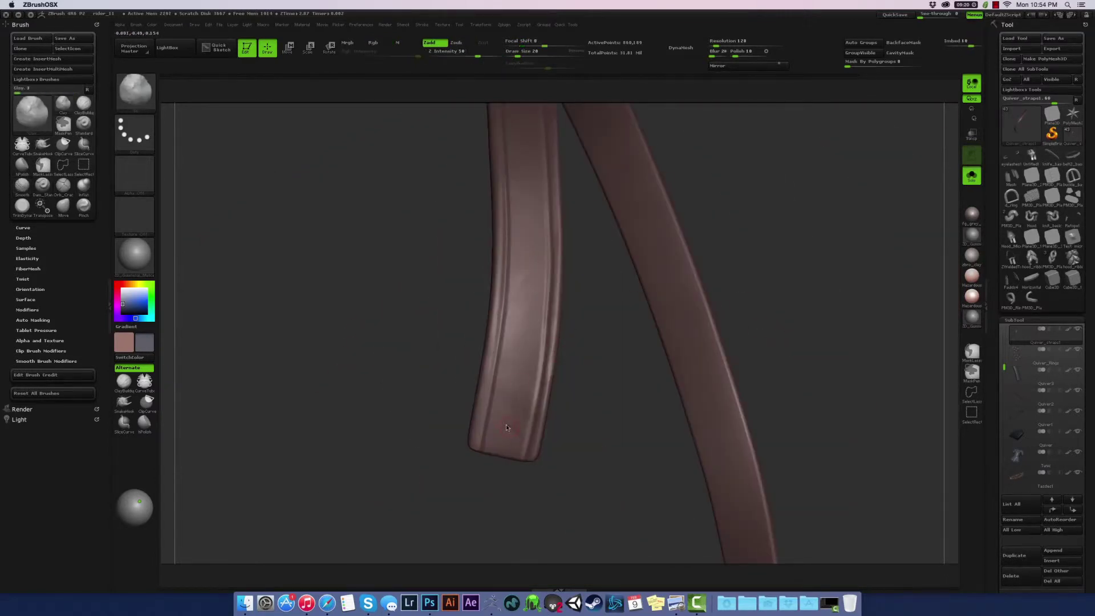
pyautogui.moveTo(509, 432)
pyautogui.mouseDown()
pyautogui.moveTo(757, 384)
pyautogui.moveTo(604, 296)
pyautogui.moveTo(633, 302)
pyautogui.moveTo(637, 335)
pyautogui.moveTo(669, 384)
pyautogui.moveTo(341, 380)
pyautogui.moveTo(511, 276)
pyautogui.moveTo(517, 333)
pyautogui.mouseUp()
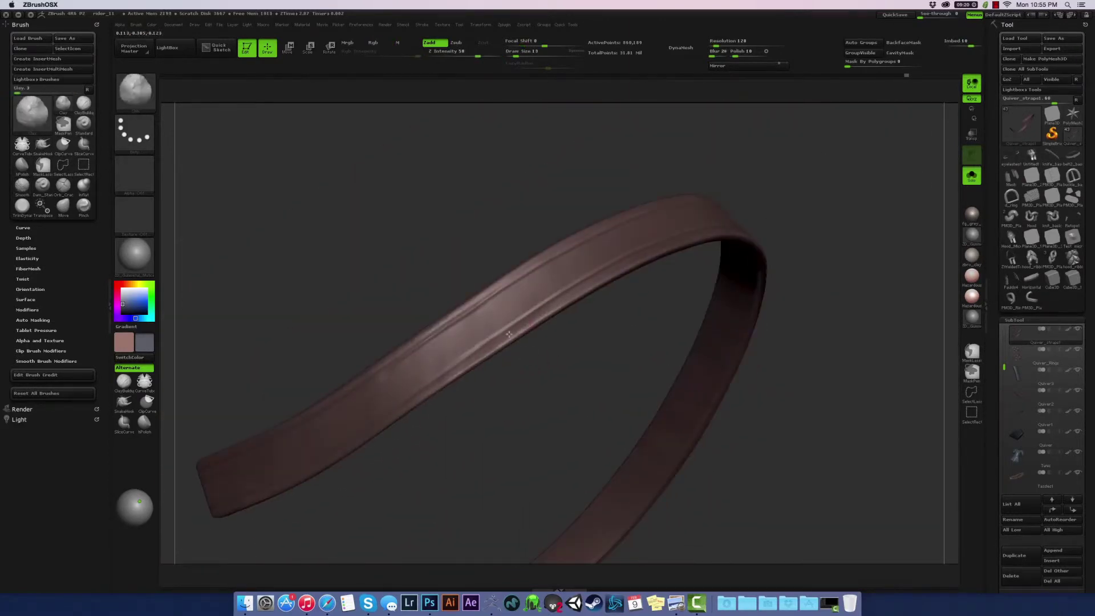
# Step: Orbit and zoom in close on the steeply angled grooved strap
pyautogui.moveTo(546, 298)
pyautogui.mouseDown()
pyautogui.moveTo(716, 294)
pyautogui.moveTo(608, 302)
pyautogui.mouseUp()
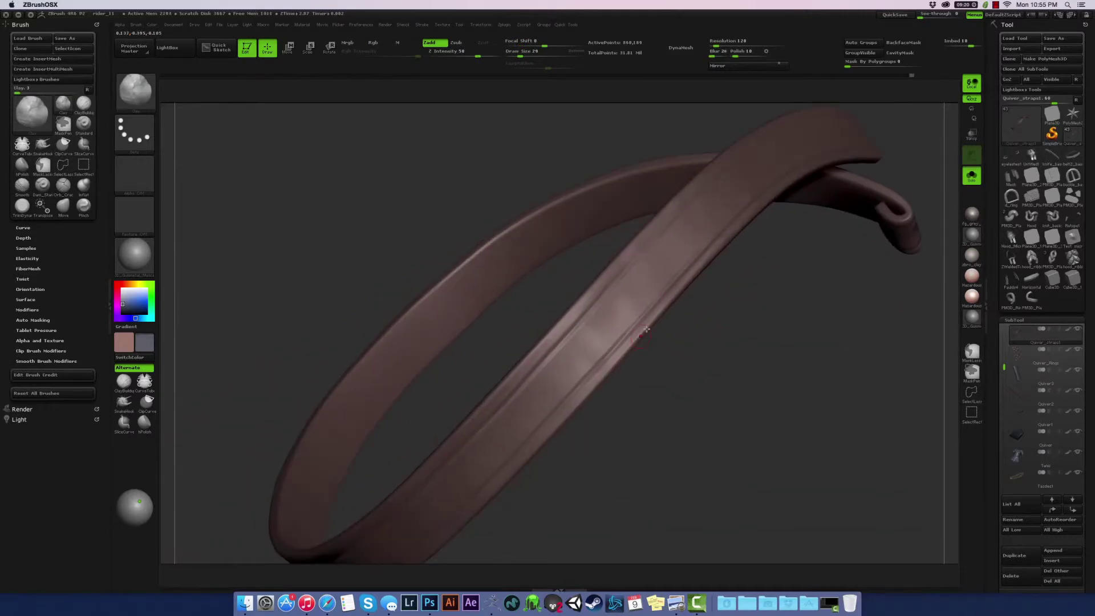
pyautogui.moveTo(542, 342)
pyautogui.mouseDown()
pyautogui.moveTo(578, 290)
pyautogui.moveTo(765, 245)
pyautogui.moveTo(792, 398)
pyautogui.moveTo(548, 356)
pyautogui.moveTo(772, 347)
pyautogui.moveTo(474, 239)
pyautogui.mouseUp()
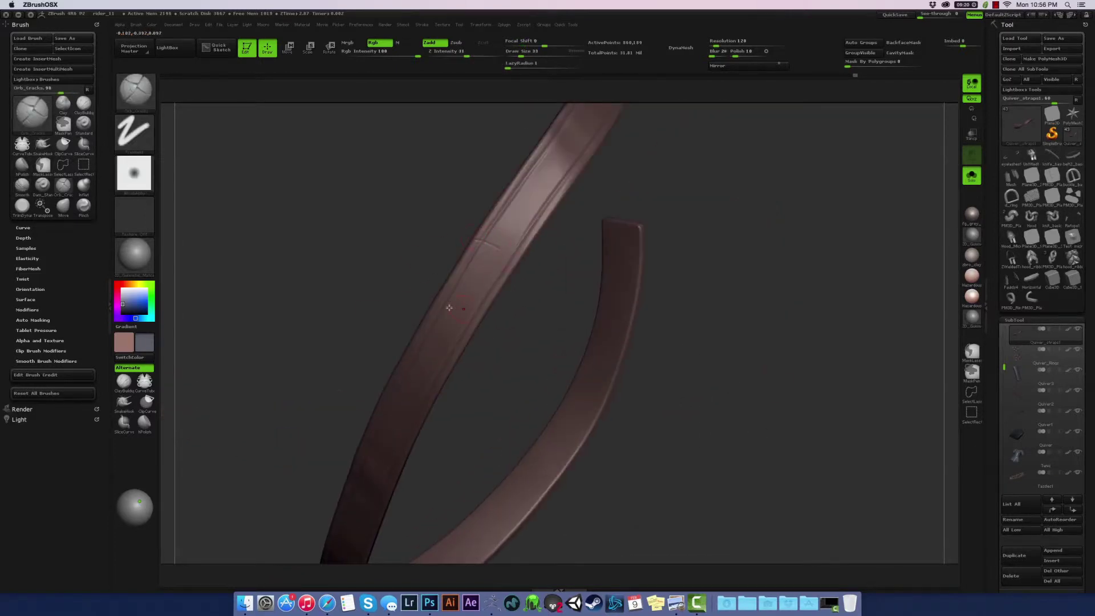
pyautogui.moveTo(457, 330)
pyautogui.mouseDown()
pyautogui.moveTo(758, 215)
pyautogui.moveTo(581, 383)
pyautogui.mouseUp()
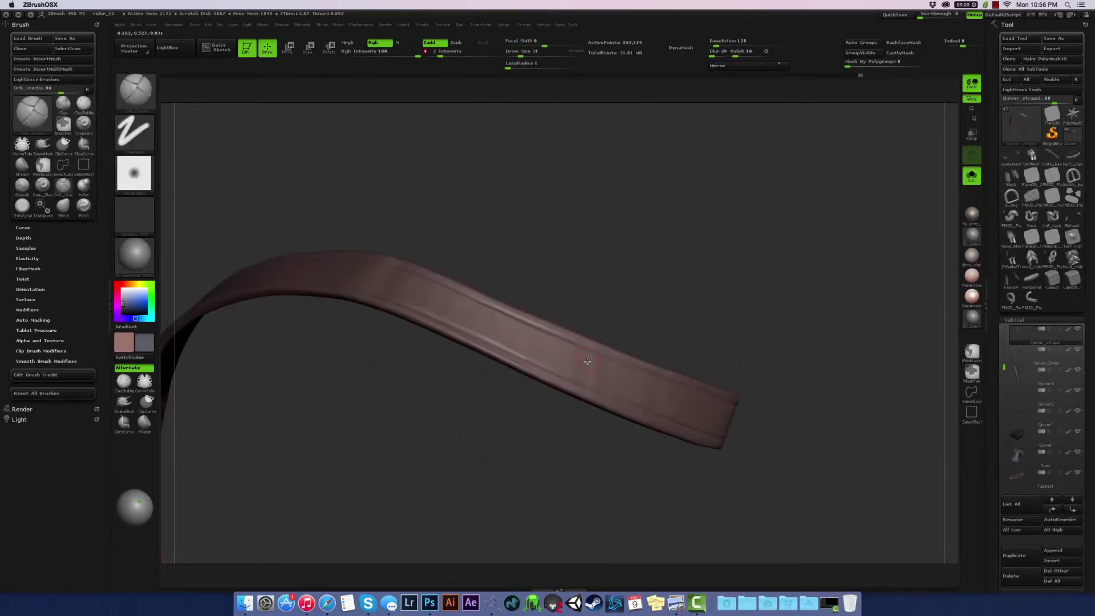
pyautogui.moveTo(673, 267); pyautogui.dragTo(553, 348)
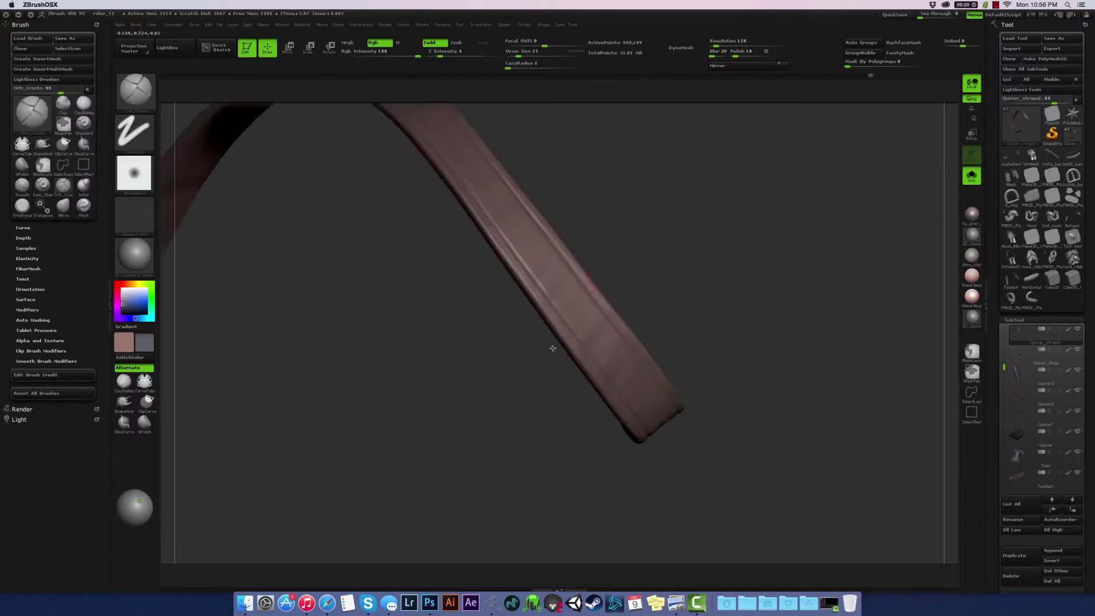
pyautogui.moveTo(618, 283)
pyautogui.mouseDown()
pyautogui.moveTo(645, 244)
pyautogui.moveTo(704, 391)
pyautogui.moveTo(507, 233)
pyautogui.moveTo(563, 201)
pyautogui.moveTo(514, 305)
pyautogui.moveTo(624, 234)
pyautogui.moveTo(602, 201)
pyautogui.moveTo(721, 205)
pyautogui.moveTo(529, 258)
pyautogui.moveTo(692, 232)
pyautogui.moveTo(624, 286)
pyautogui.moveTo(546, 221)
pyautogui.mouseUp()
# Step: Select the Clay brush with dotted stroke and set draw size 12 over the strap
pyautogui.press('b')
pyautogui.press('c')
pyautogui.press('l')
pyautogui.press('b')
pyautogui.press('c')
pyautogui.press('l')
pyautogui.moveTo(741, 354)
pyautogui.mouseDown()
pyautogui.moveTo(814, 331)
pyautogui.moveTo(684, 354)
pyautogui.moveTo(543, 254)
pyautogui.mouseUp()
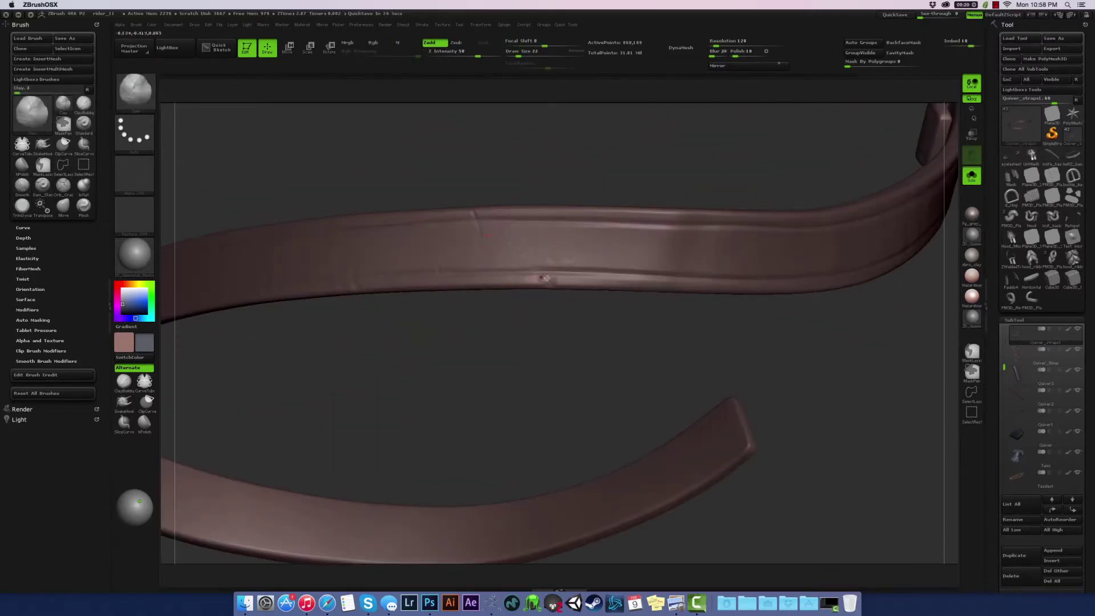
pyautogui.moveTo(436, 214)
pyautogui.mouseDown()
pyautogui.moveTo(729, 311)
pyautogui.moveTo(503, 344)
pyautogui.mouseUp()
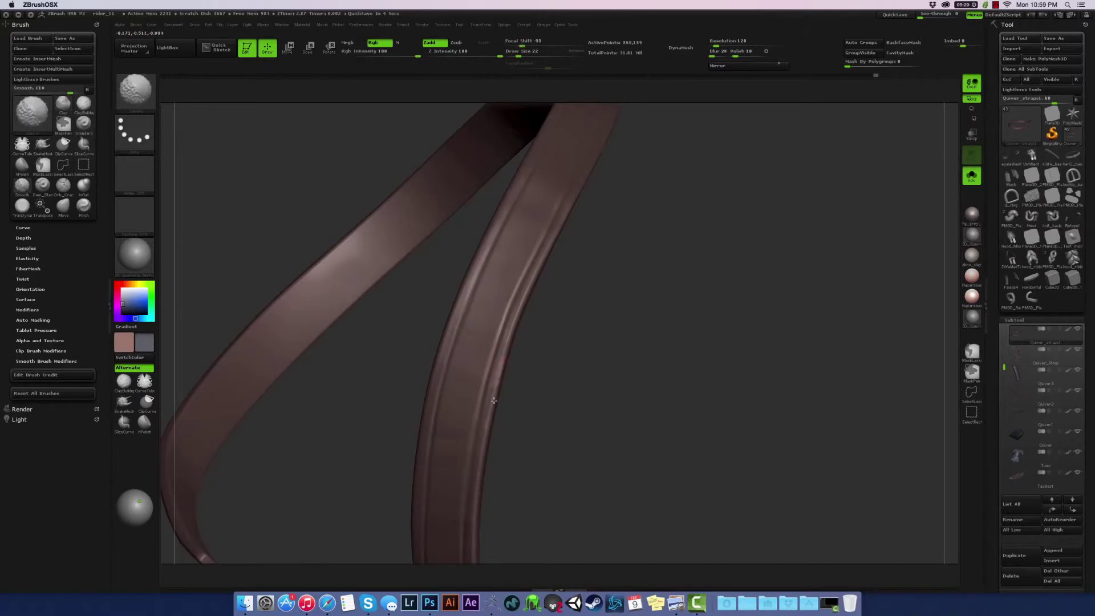
pyautogui.moveTo(494, 401)
pyautogui.mouseDown()
pyautogui.moveTo(548, 319)
pyautogui.moveTo(521, 425)
pyautogui.moveTo(453, 437)
pyautogui.moveTo(641, 345)
pyautogui.moveTo(447, 321)
pyautogui.moveTo(648, 316)
pyautogui.moveTo(489, 321)
pyautogui.moveTo(714, 337)
pyautogui.moveTo(504, 374)
pyautogui.moveTo(685, 342)
pyautogui.moveTo(557, 293)
pyautogui.moveTo(768, 242)
pyautogui.mouseUp()
pyautogui.write('s12')
# Step: Switch to the Move brush to pull the strap surface
pyautogui.press('b')
pyautogui.press('m')
pyautogui.press('v')
pyautogui.press('b')
pyautogui.press('m')
pyautogui.press('v')
# Step: Work the strap with TrimDynamic, then pull back and show all belt parts again
pyautogui.moveTo(650, 303)
pyautogui.mouseDown()
pyautogui.moveTo(736, 374)
pyautogui.moveTo(613, 465)
pyautogui.moveTo(696, 249)
pyautogui.moveTo(816, 271)
pyautogui.moveTo(673, 337)
pyautogui.mouseUp()
pyautogui.press('b')
pyautogui.press('t')
pyautogui.press('d')
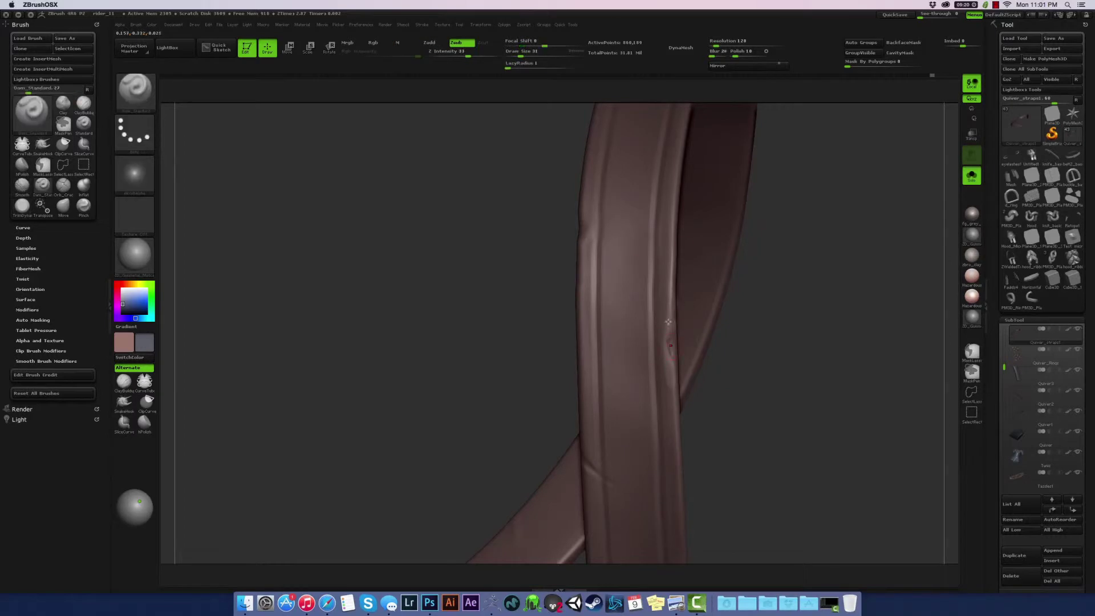
pyautogui.moveTo(645, 382)
pyautogui.mouseDown()
pyautogui.moveTo(717, 430)
pyautogui.moveTo(465, 384)
pyautogui.moveTo(696, 234)
pyautogui.moveTo(752, 331)
pyautogui.moveTo(588, 353)
pyautogui.moveTo(610, 382)
pyautogui.mouseUp()
pyautogui.moveTo(772, 357)
pyautogui.mouseDown()
pyautogui.moveTo(840, 276)
pyautogui.moveTo(768, 293)
pyautogui.moveTo(822, 286)
pyautogui.moveTo(761, 331)
pyautogui.moveTo(770, 274)
pyautogui.moveTo(866, 255)
pyautogui.moveTo(844, 156)
pyautogui.mouseUp()
pyautogui.keyDown('ctrl'); pyautogui.keyDown('shift'); pyautogui.click(768, 293); pyautogui.keyUp('shift'); pyautogui.keyUp('ctrl')
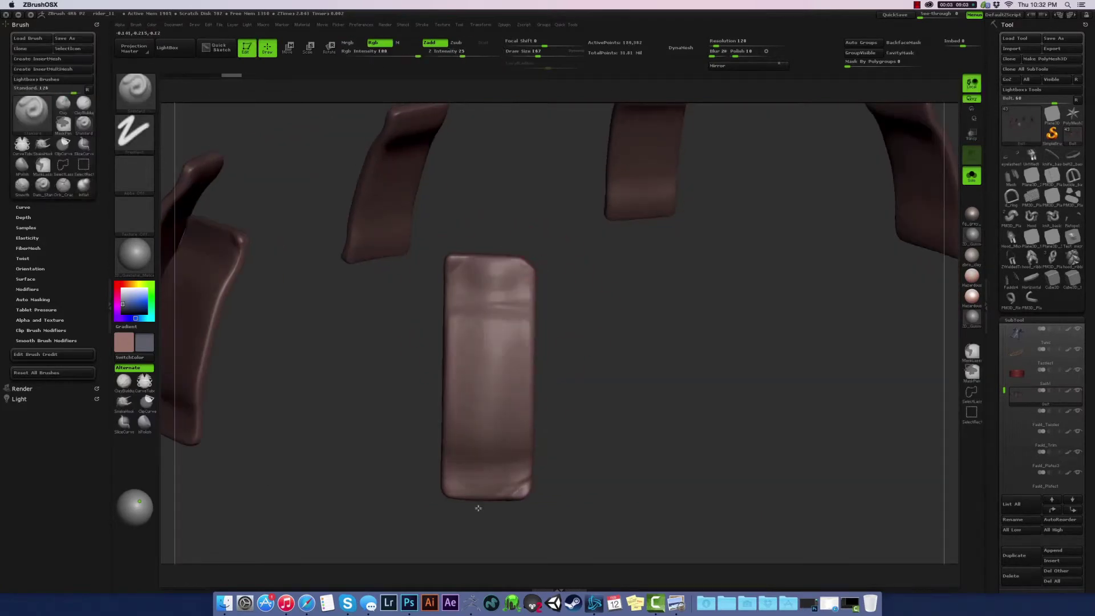
# Step: Orbit, frame and zoom around the belt pieces to close in on the rectangular belt plate
pyautogui.moveTo(500, 263)
pyautogui.mouseDown()
pyautogui.moveTo(562, 198)
pyautogui.moveTo(469, 323)
pyautogui.moveTo(492, 244)
pyautogui.mouseUp()
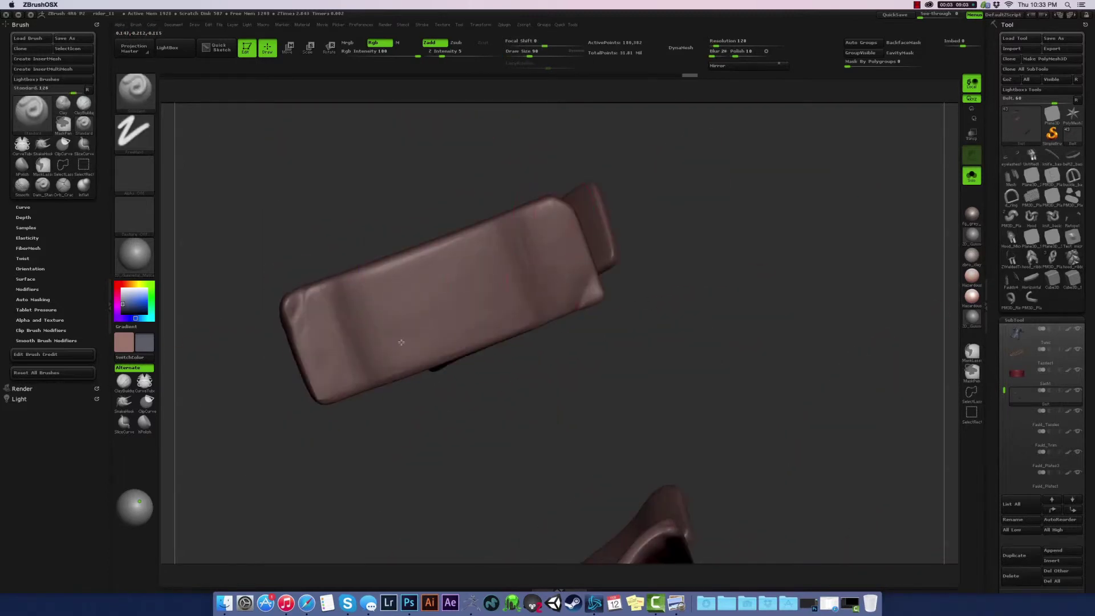
pyautogui.moveTo(401, 342)
pyautogui.mouseDown()
pyautogui.moveTo(653, 313)
pyautogui.moveTo(502, 380)
pyautogui.moveTo(579, 340)
pyautogui.moveTo(549, 257)
pyautogui.mouseUp()
pyautogui.moveTo(380, 294)
pyautogui.mouseDown()
pyautogui.moveTo(680, 371)
pyautogui.moveTo(565, 353)
pyautogui.mouseUp()
pyautogui.moveTo(323, 425)
pyautogui.mouseDown()
pyautogui.moveTo(660, 399)
pyautogui.moveTo(650, 276)
pyautogui.moveTo(467, 282)
pyautogui.moveTo(450, 306)
pyautogui.moveTo(490, 420)
pyautogui.moveTo(650, 403)
pyautogui.moveTo(549, 501)
pyautogui.moveTo(480, 245)
pyautogui.moveTo(467, 454)
pyautogui.moveTo(633, 302)
pyautogui.moveTo(499, 425)
pyautogui.moveTo(486, 396)
pyautogui.moveTo(503, 432)
pyautogui.moveTo(638, 432)
pyautogui.moveTo(642, 196)
pyautogui.mouseUp()
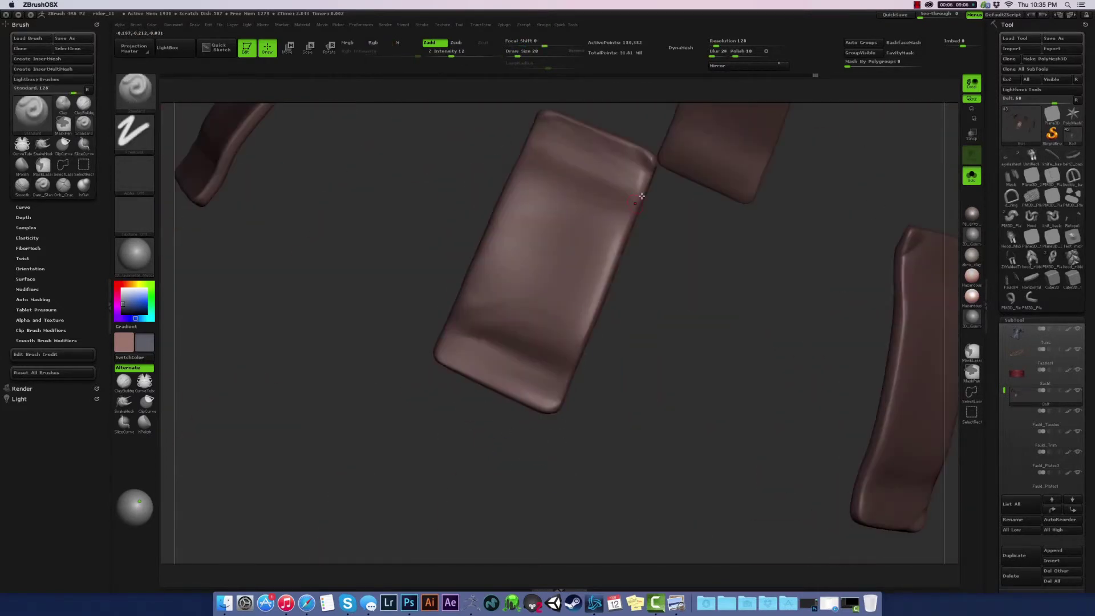
pyautogui.moveTo(590, 323); pyautogui.dragTo(521, 241)
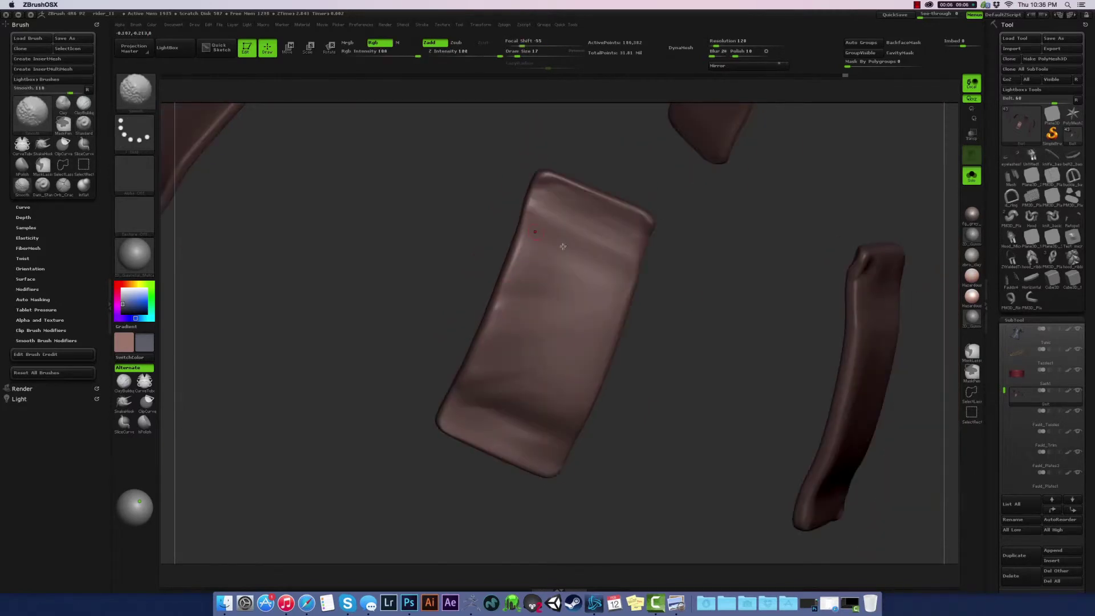
pyautogui.press('f')
pyautogui.moveTo(553, 386); pyautogui.dragTo(467, 354)
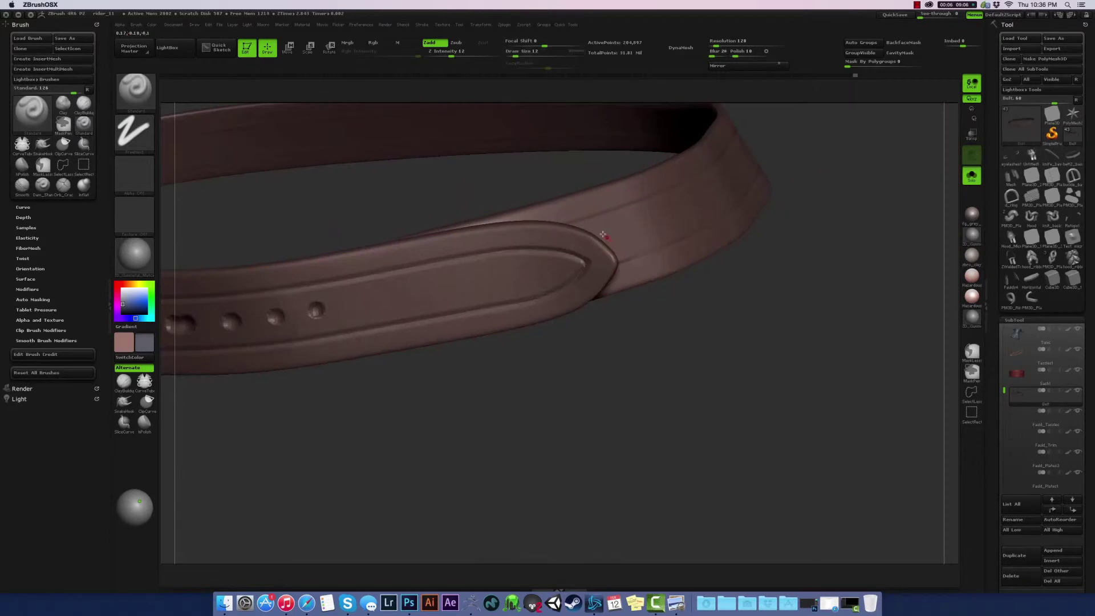
# Step: Frame the belt and orbit in close on the strap holes and wide band
pyautogui.moveTo(427, 241); pyautogui.dragTo(567, 284)
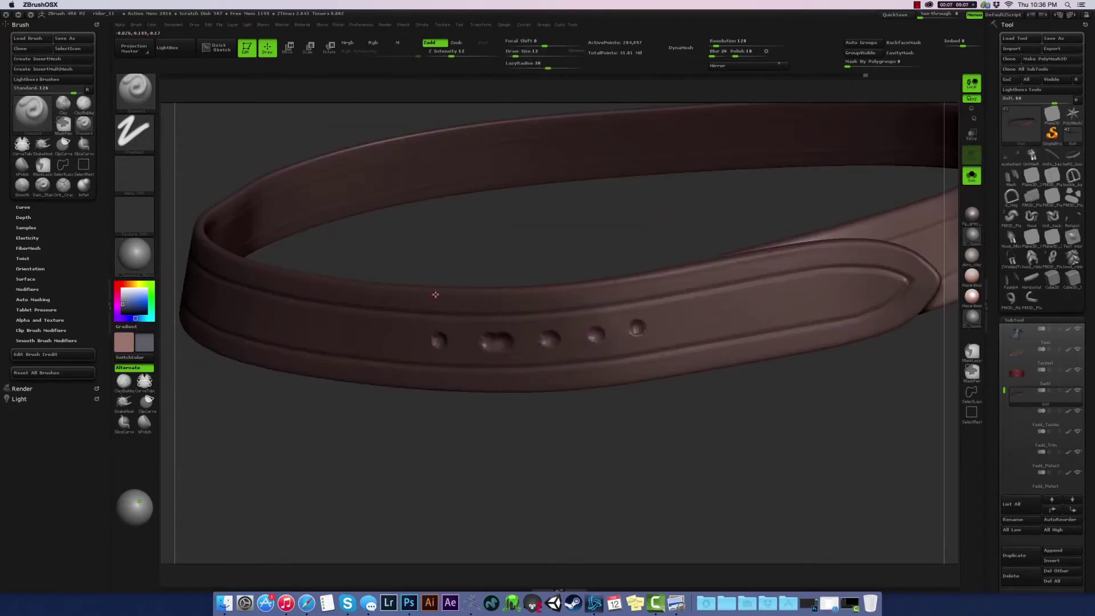
pyautogui.press('f')
pyautogui.moveTo(624, 399)
pyautogui.mouseDown()
pyautogui.moveTo(675, 112)
pyautogui.moveTo(820, 270)
pyautogui.mouseUp()
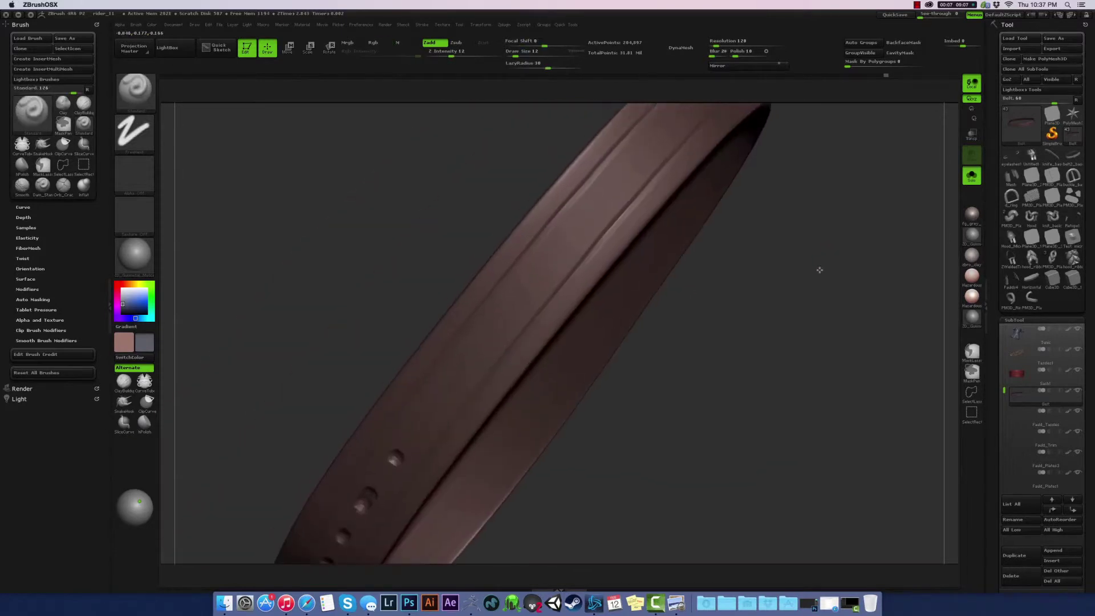
pyautogui.moveTo(386, 370)
pyautogui.mouseDown()
pyautogui.moveTo(795, 207)
pyautogui.moveTo(732, 375)
pyautogui.mouseUp()
pyautogui.press('f')
pyautogui.moveTo(295, 336); pyautogui.dragTo(798, 224)
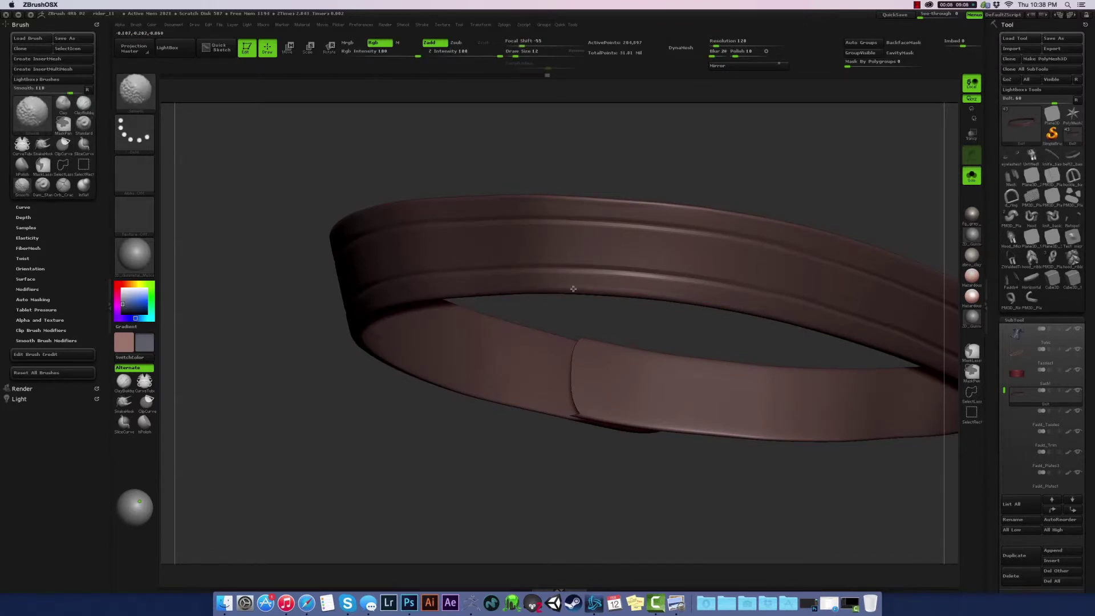
# Step: Smooth the grooved ridges along the wide band, then orbit to a strap close-up
pyautogui.moveTo(573, 288)
pyautogui.mouseDown()
pyautogui.moveTo(670, 171)
pyautogui.moveTo(808, 294)
pyautogui.mouseUp()
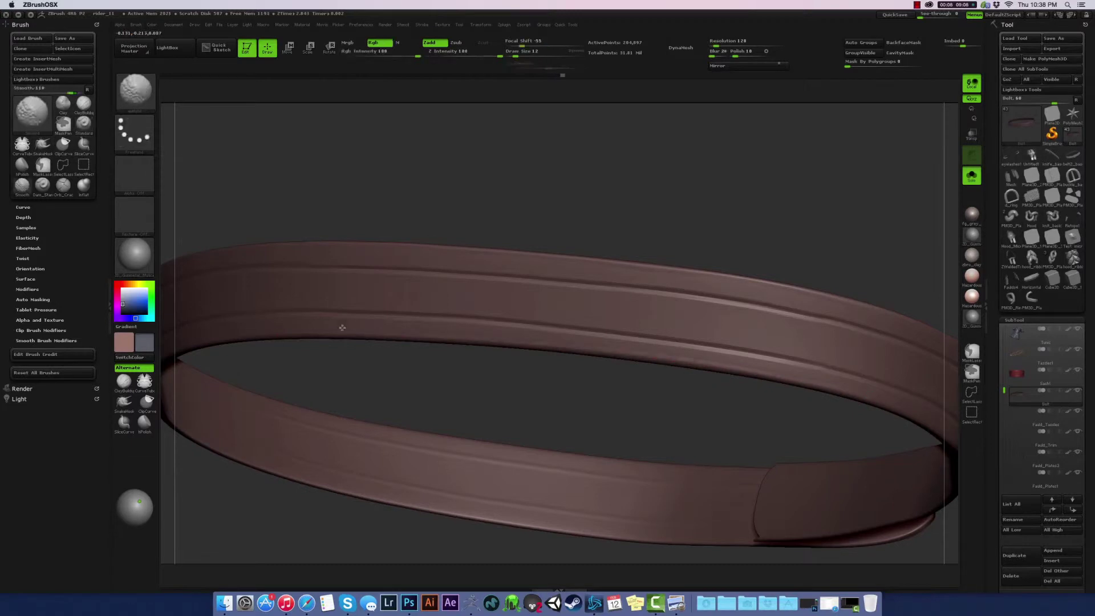
pyautogui.moveTo(471, 332); pyautogui.dragTo(754, 245)
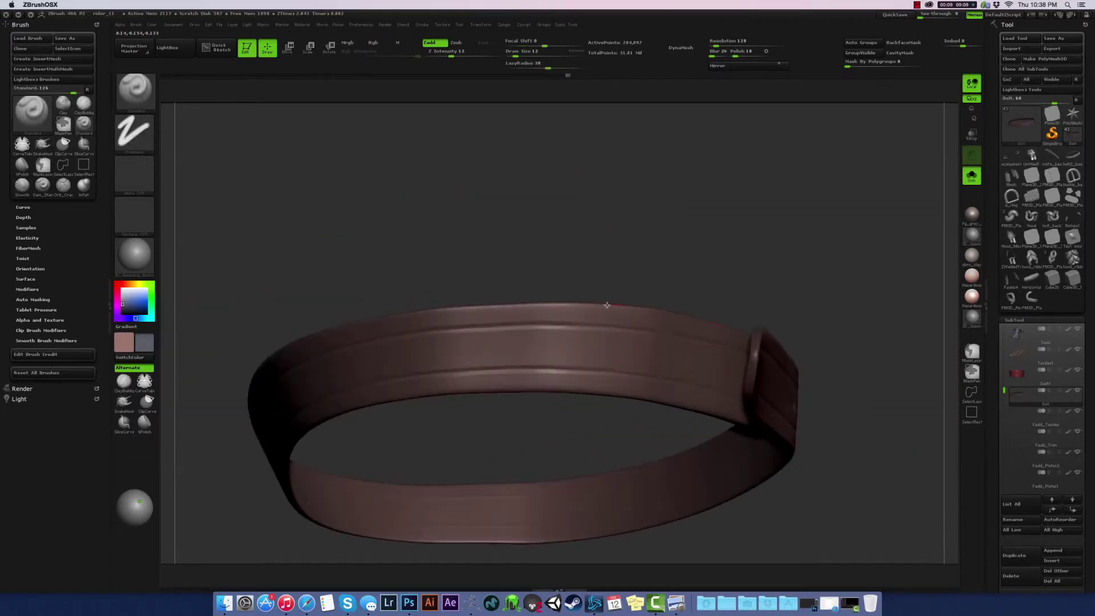
pyautogui.moveTo(625, 369); pyautogui.dragTo(731, 416)
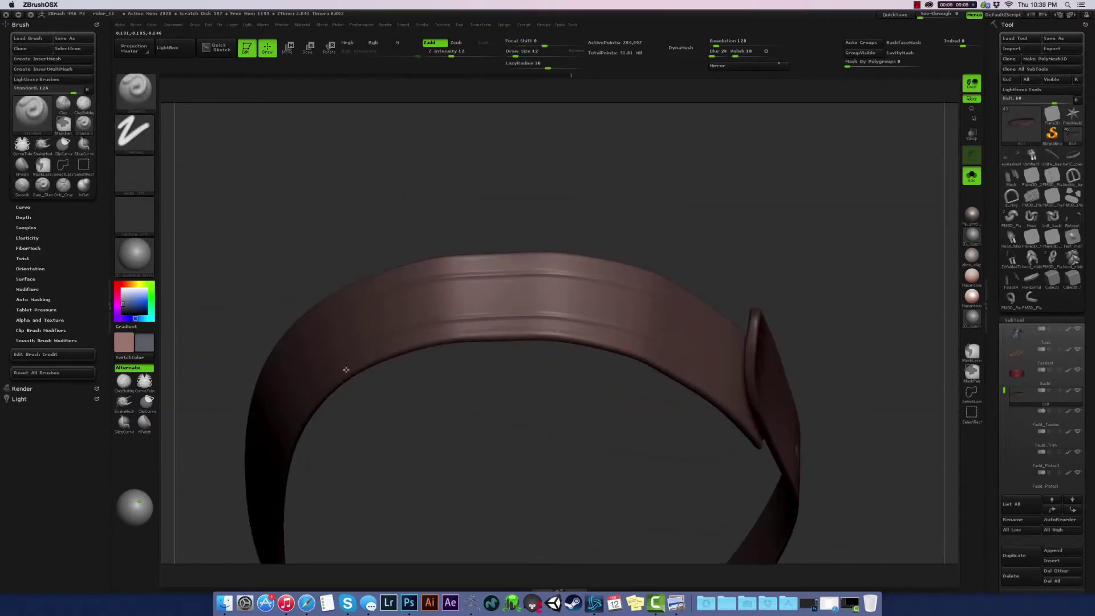
pyautogui.moveTo(345, 369)
pyautogui.mouseDown()
pyautogui.moveTo(746, 259)
pyautogui.moveTo(734, 283)
pyautogui.moveTo(776, 249)
pyautogui.moveTo(403, 196)
pyautogui.mouseUp()
pyautogui.moveTo(686, 303)
pyautogui.mouseDown()
pyautogui.moveTo(533, 212)
pyautogui.moveTo(699, 293)
pyautogui.moveTo(446, 332)
pyautogui.moveTo(487, 366)
pyautogui.mouseUp()
# Step: Mask the strap around its holes beside the buckle
pyautogui.press('f')
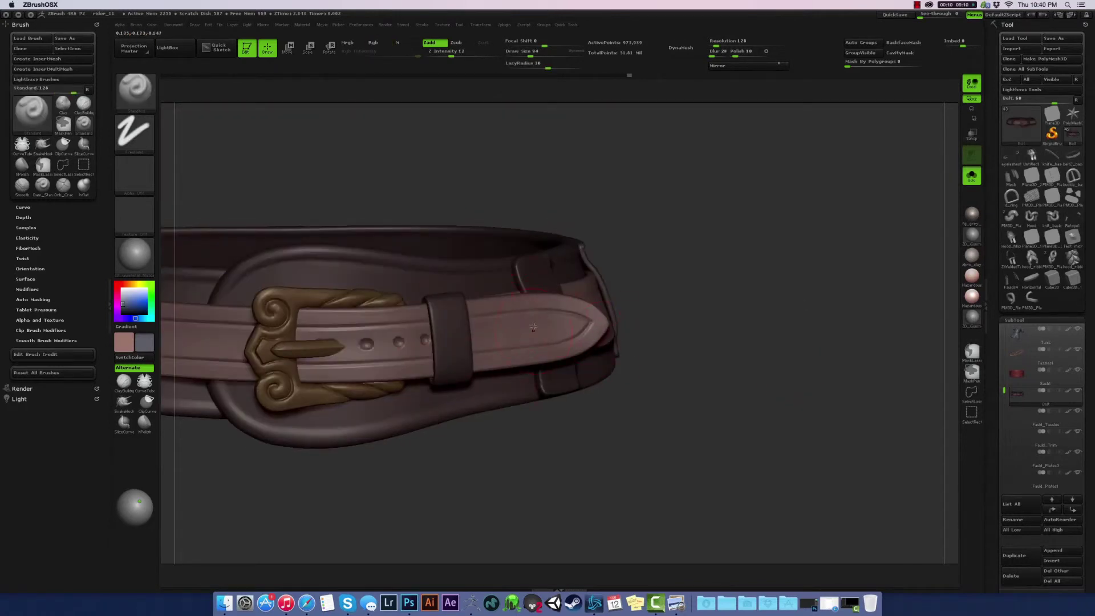
pyautogui.press('f')
pyautogui.keyDown('alt'); pyautogui.moveTo(626, 281); pyautogui.dragTo(717, 358); pyautogui.keyUp('alt')
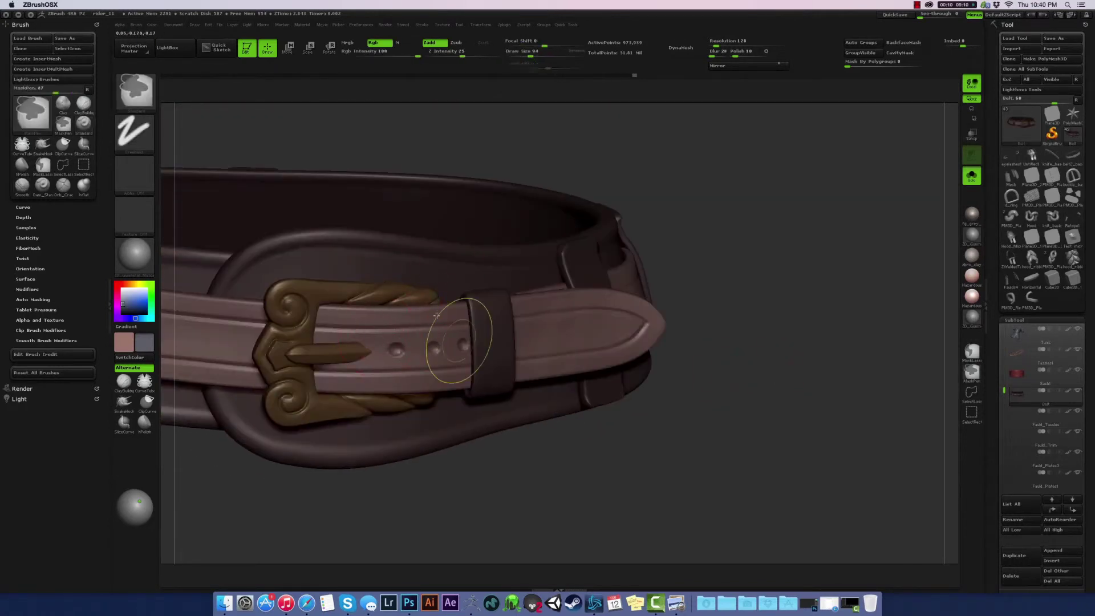
pyautogui.keyDown('alt'); pyautogui.moveTo(378, 339); pyautogui.dragTo(655, 213); pyautogui.keyUp('alt')
pyautogui.press('f')
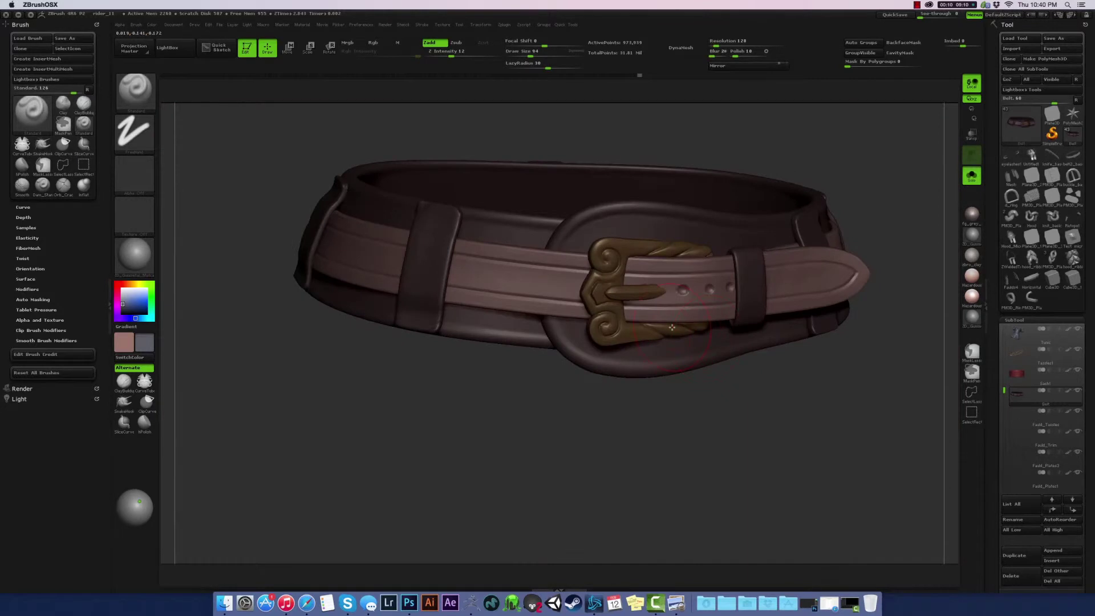
pyautogui.keyDown('alt'); pyautogui.moveTo(672, 329); pyautogui.dragTo(517, 322); pyautogui.keyUp('alt')
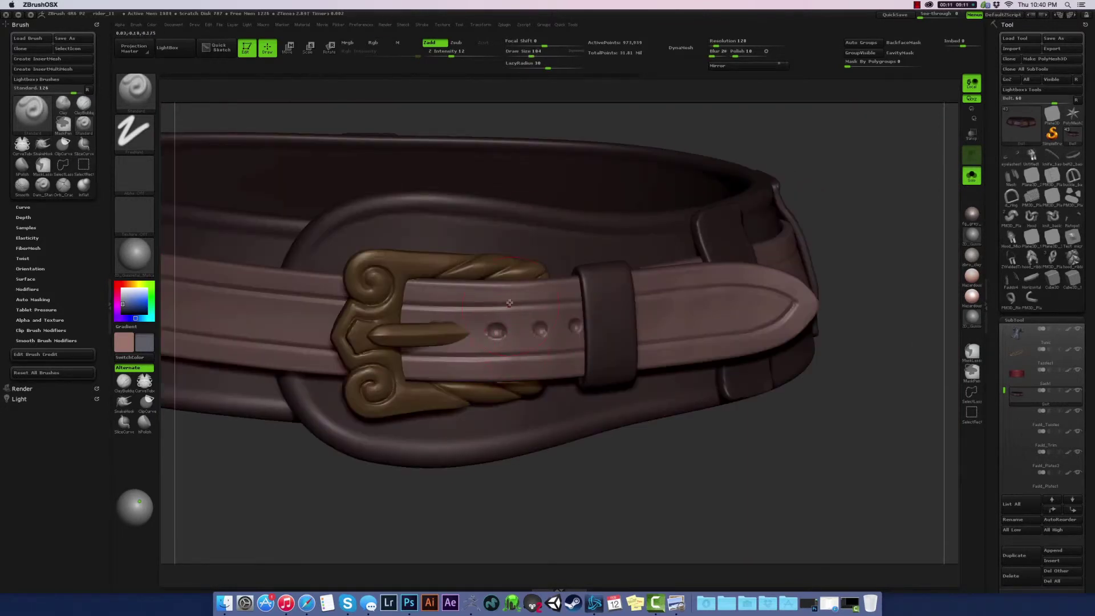
# Step: Smooth the band beside the strap loop and carve worn nicks into the loops
pyautogui.moveTo(843, 161); pyautogui.dragTo(792, 98)
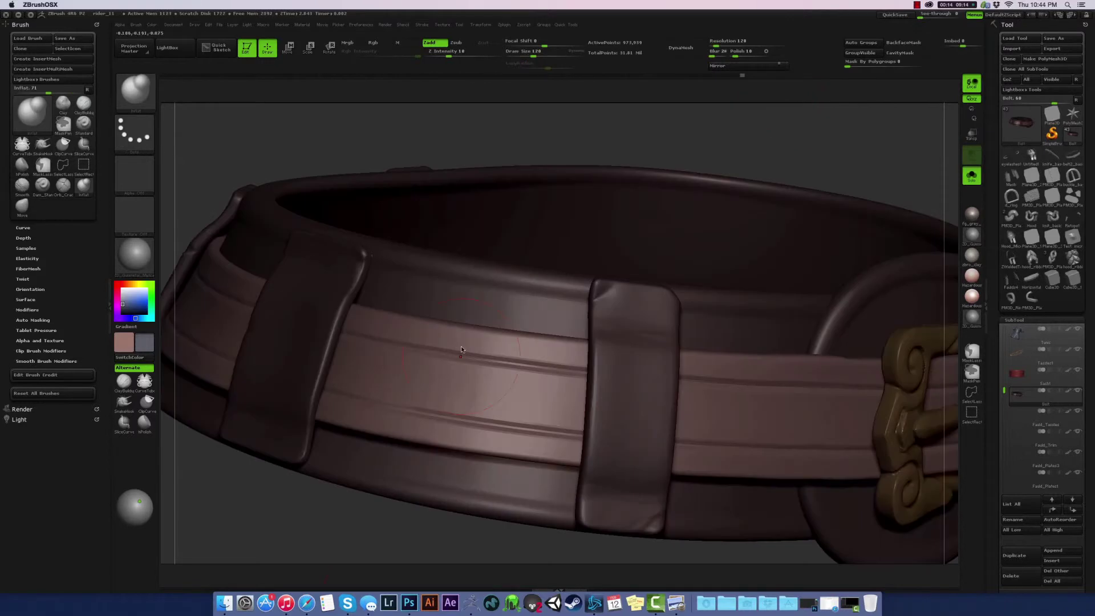
pyautogui.moveTo(461, 345); pyautogui.dragTo(416, 402)
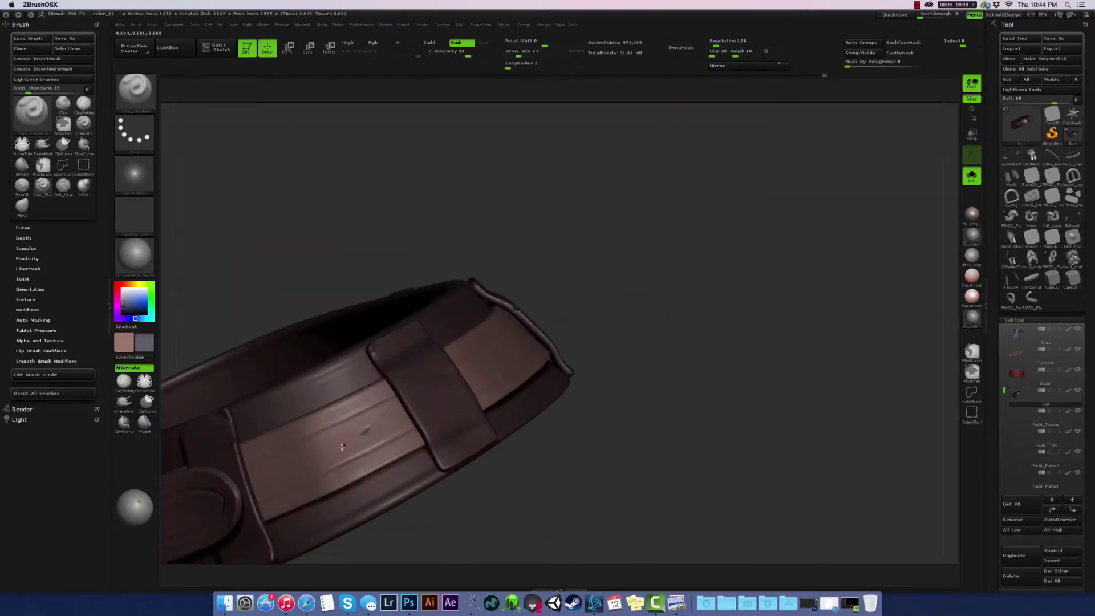
pyautogui.moveTo(342, 447)
pyautogui.mouseDown()
pyautogui.moveTo(577, 391)
pyautogui.moveTo(362, 188)
pyautogui.moveTo(564, 328)
pyautogui.mouseUp()
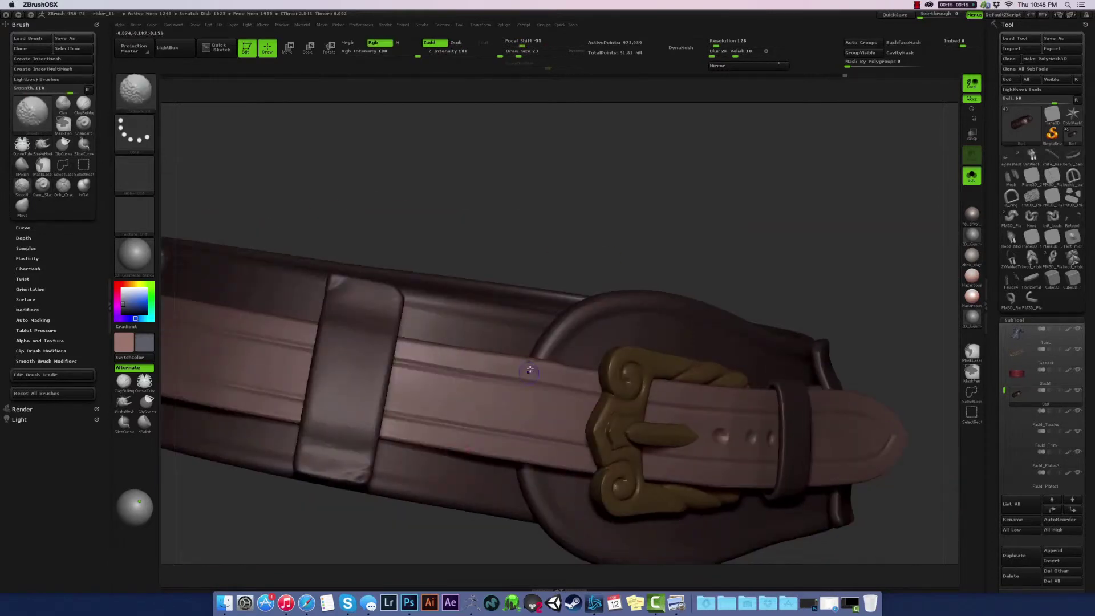
pyautogui.moveTo(530, 370)
pyautogui.mouseDown()
pyautogui.moveTo(341, 448)
pyautogui.moveTo(728, 435)
pyautogui.moveTo(380, 406)
pyautogui.mouseUp()
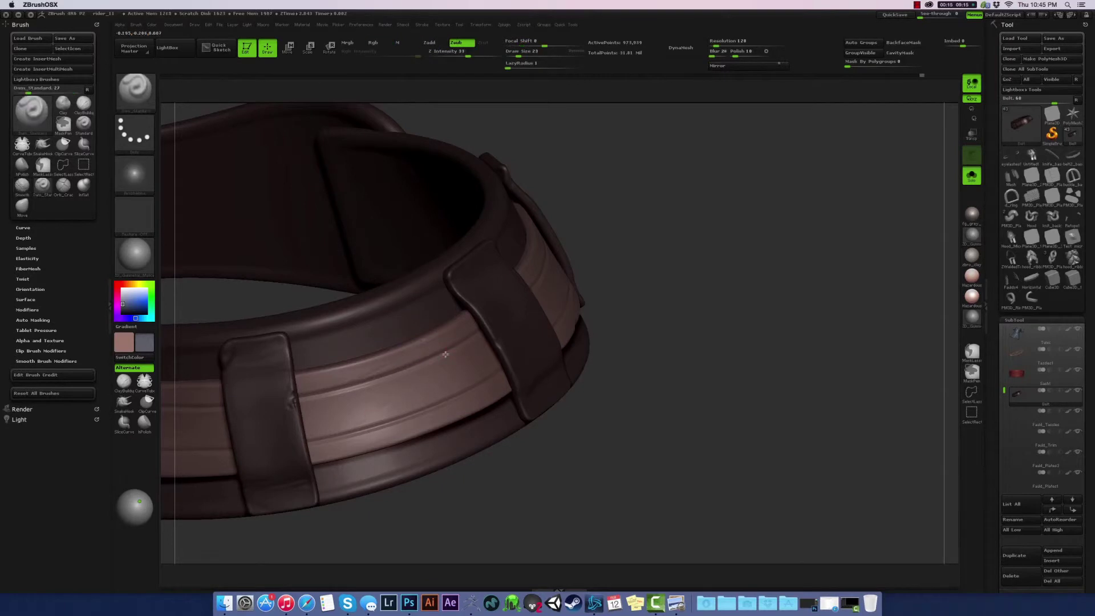
pyautogui.moveTo(365, 447)
pyautogui.mouseDown()
pyautogui.moveTo(626, 340)
pyautogui.moveTo(656, 476)
pyautogui.moveTo(514, 400)
pyautogui.mouseUp()
# Step: Crumple the band's leather surface and carve a Dam_Standard crease along the loop's edge
pyautogui.press('b')
pyautogui.press('c')
pyautogui.press('r')
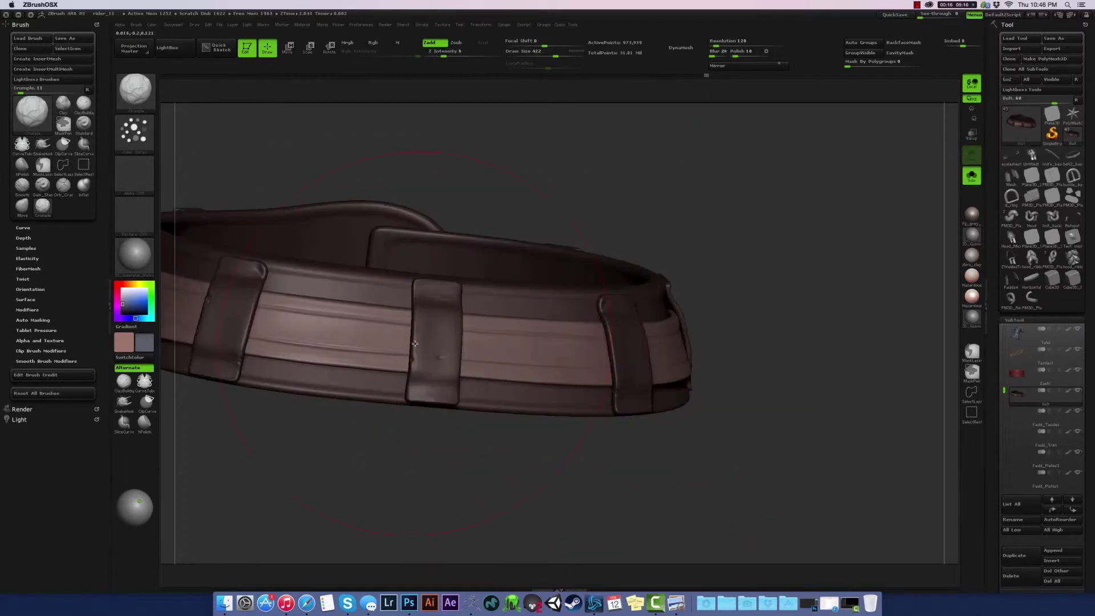
pyautogui.moveTo(706, 422)
pyautogui.mouseDown()
pyautogui.moveTo(675, 234)
pyautogui.moveTo(581, 484)
pyautogui.moveTo(741, 280)
pyautogui.moveTo(668, 435)
pyautogui.mouseUp()
pyautogui.press('b')
pyautogui.press('d')
pyautogui.press('s')
pyautogui.moveTo(729, 242); pyautogui.dragTo(198, 366)
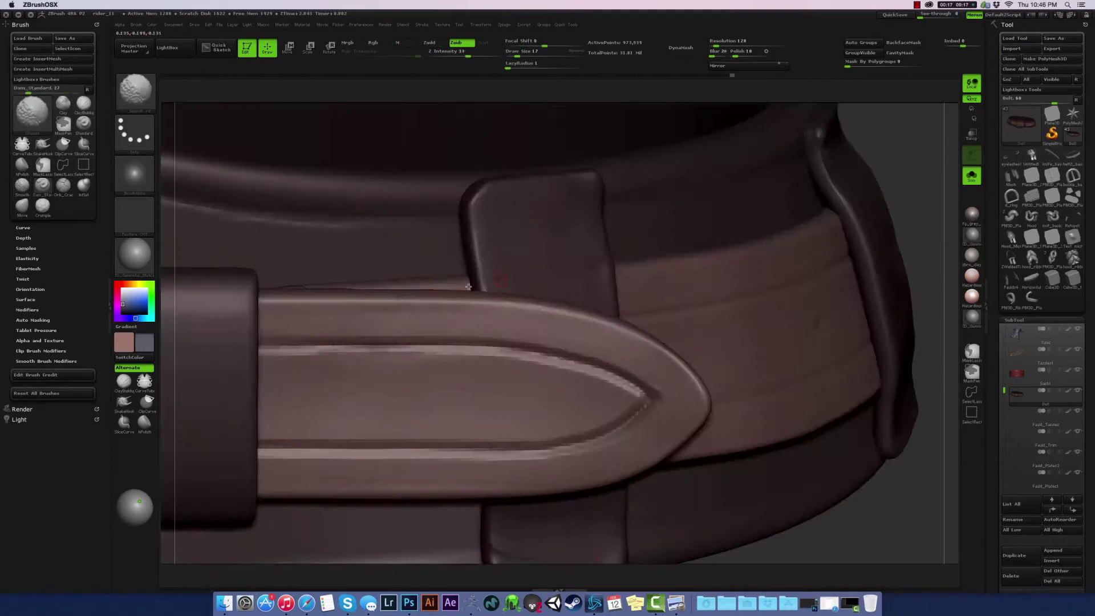
# Step: Zoom out to the buckle area and select the Noise brush
pyautogui.moveTo(660, 288)
pyautogui.mouseDown()
pyautogui.moveTo(534, 351)
pyautogui.moveTo(462, 355)
pyautogui.moveTo(520, 183)
pyautogui.moveTo(548, 207)
pyautogui.moveTo(599, 465)
pyautogui.moveTo(724, 421)
pyautogui.moveTo(366, 309)
pyautogui.mouseUp()
pyautogui.press('b')
pyautogui.press('n')
pyautogui.press('o')
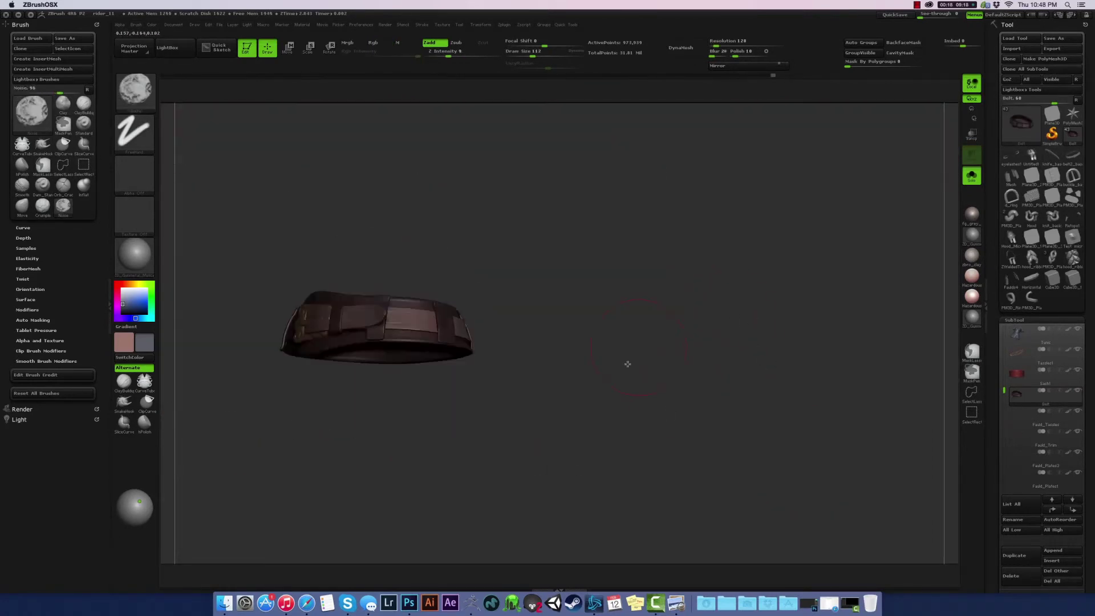
# Step: Orbit around the separate strap loops and push one loop's shape into place
pyautogui.moveTo(574, 259)
pyautogui.mouseDown()
pyautogui.moveTo(755, 255)
pyautogui.moveTo(916, 53)
pyautogui.mouseUp()
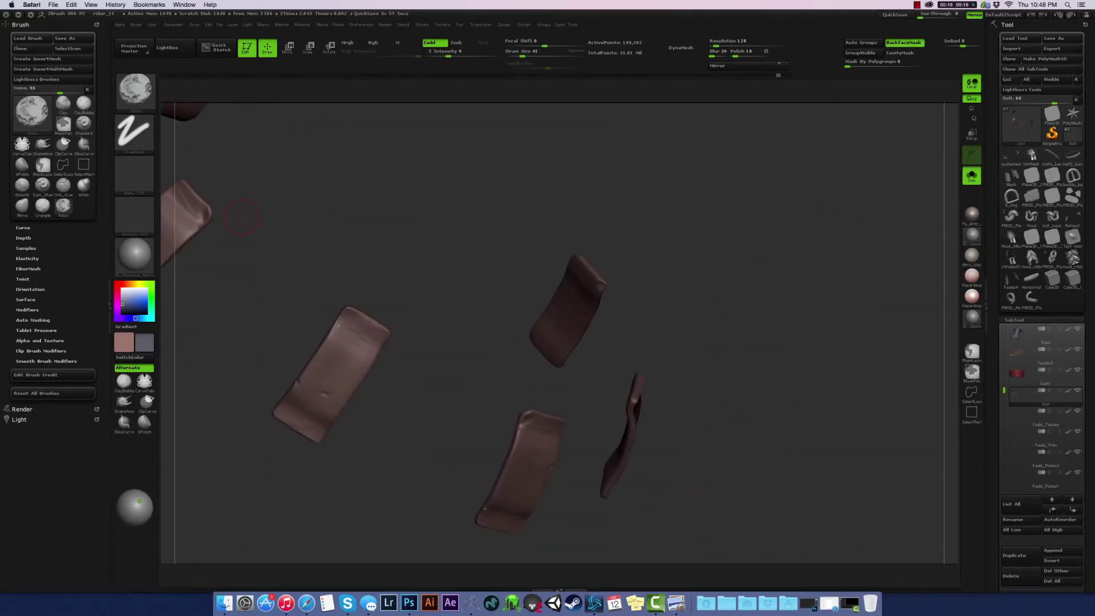
pyautogui.moveTo(243, 217)
pyautogui.mouseDown()
pyautogui.moveTo(314, 372)
pyautogui.moveTo(464, 323)
pyautogui.moveTo(482, 362)
pyautogui.moveTo(706, 198)
pyautogui.moveTo(453, 291)
pyautogui.moveTo(553, 251)
pyautogui.mouseUp()
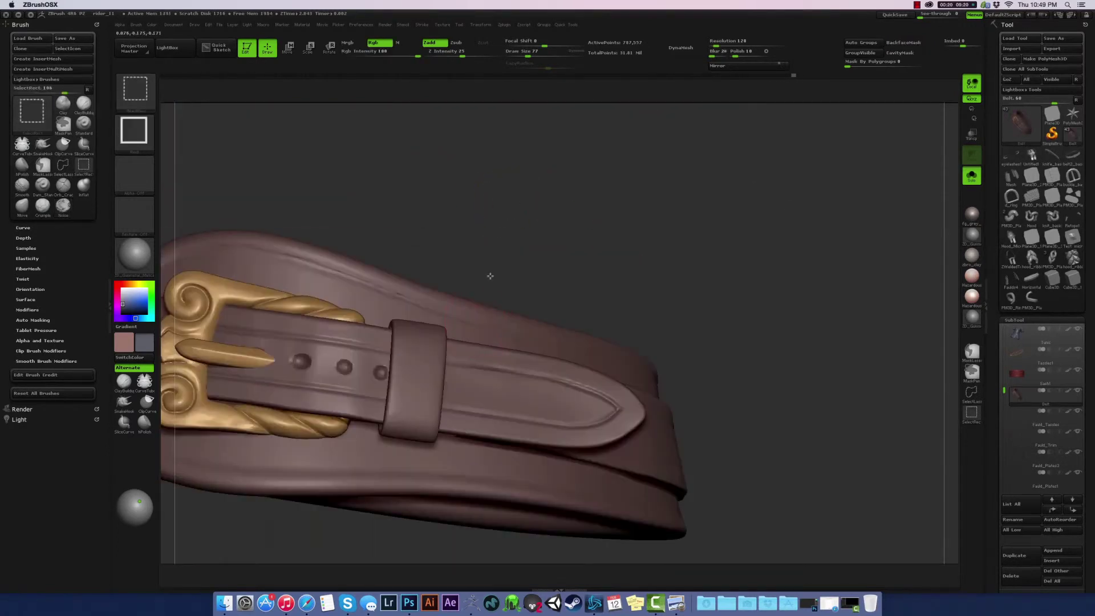
pyautogui.moveTo(506, 328)
pyautogui.mouseDown()
pyautogui.moveTo(464, 361)
pyautogui.moveTo(665, 379)
pyautogui.moveTo(463, 377)
pyautogui.mouseUp()
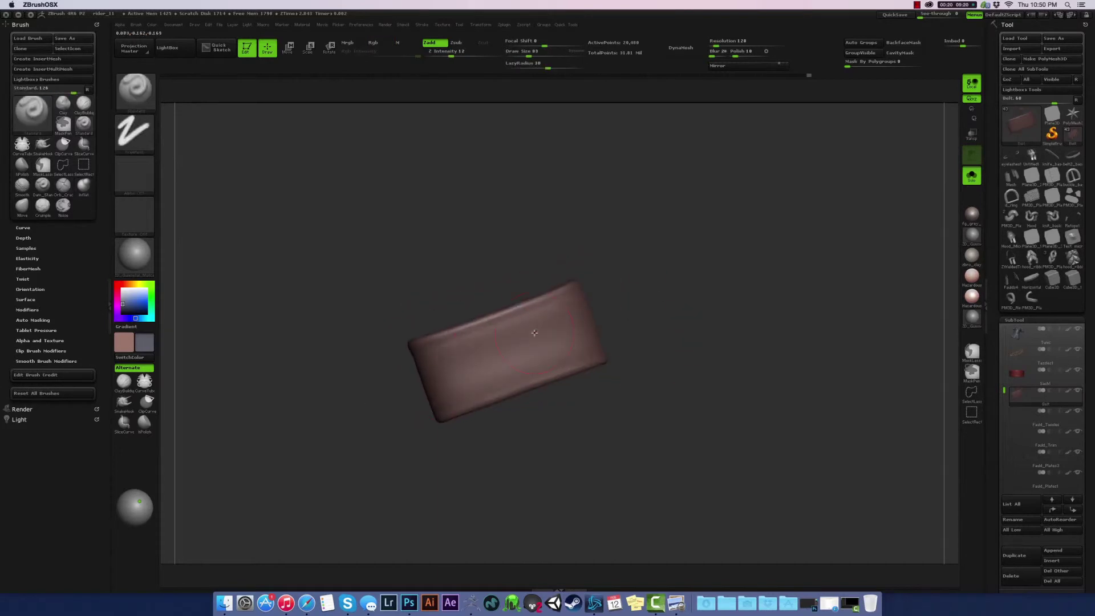
pyautogui.moveTo(535, 333)
pyautogui.mouseDown()
pyautogui.moveTo(683, 387)
pyautogui.moveTo(582, 331)
pyautogui.moveTo(453, 301)
pyautogui.moveTo(606, 248)
pyautogui.mouseUp()
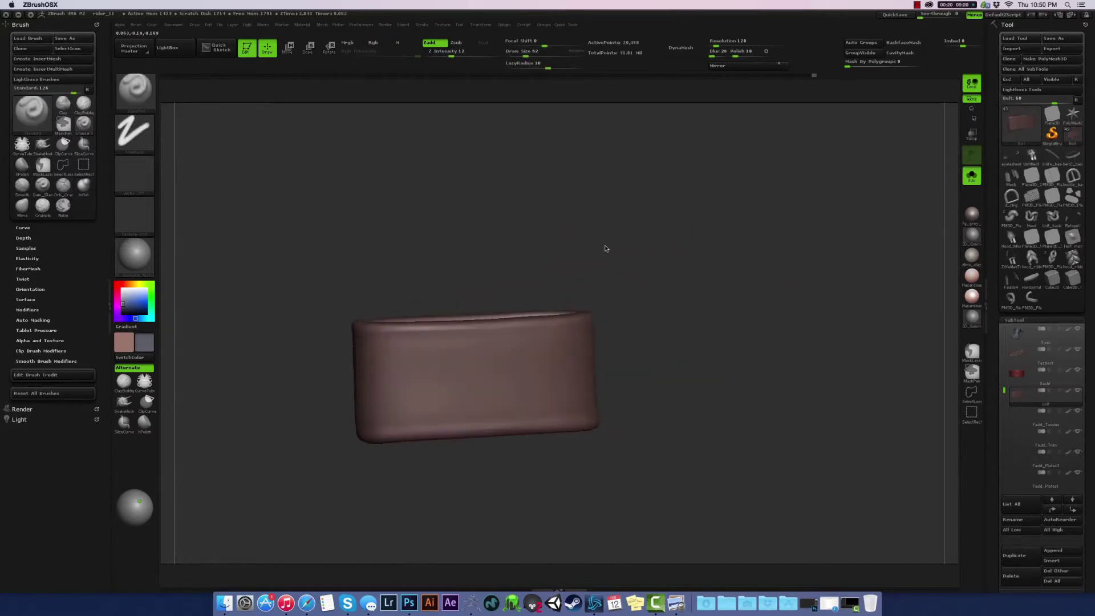
pyautogui.moveTo(479, 363)
pyautogui.mouseDown()
pyautogui.moveTo(325, 403)
pyautogui.moveTo(401, 376)
pyautogui.mouseUp()
# Step: Reshape the strap loop broadly, checking it upright and from its inner side
pyautogui.moveTo(557, 310)
pyautogui.mouseDown()
pyautogui.moveTo(618, 371)
pyautogui.moveTo(618, 224)
pyautogui.moveTo(655, 242)
pyautogui.mouseUp()
pyautogui.moveTo(571, 306)
pyautogui.mouseDown()
pyautogui.moveTo(531, 360)
pyautogui.moveTo(606, 308)
pyautogui.mouseUp()
pyautogui.moveTo(605, 491)
pyautogui.mouseDown()
pyautogui.moveTo(550, 276)
pyautogui.moveTo(726, 289)
pyautogui.moveTo(570, 342)
pyautogui.mouseUp()
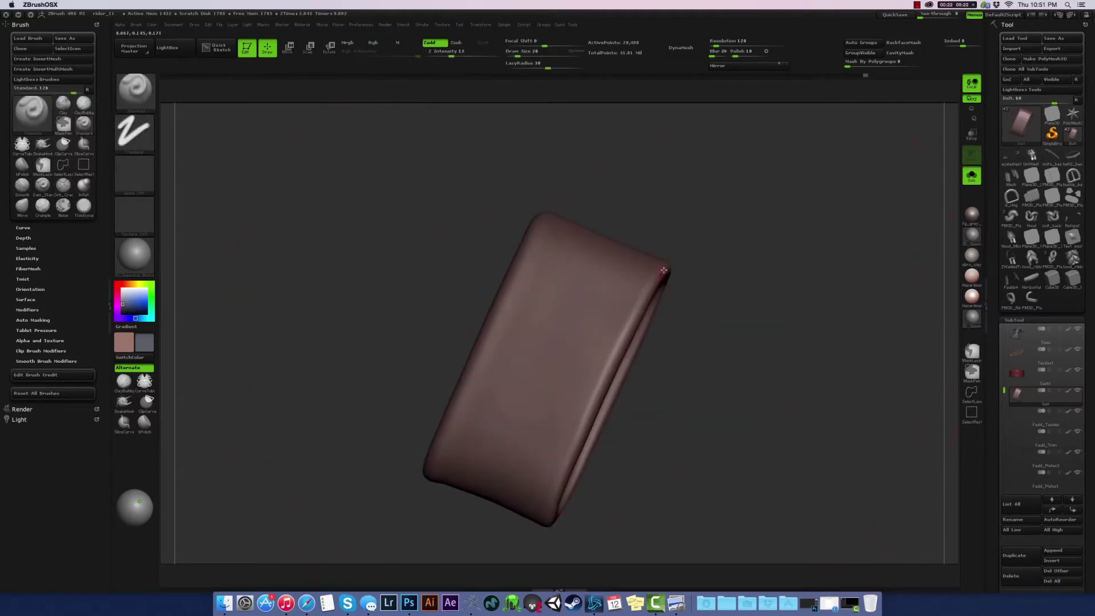
pyautogui.moveTo(664, 270)
pyautogui.mouseDown()
pyautogui.moveTo(592, 383)
pyautogui.moveTo(626, 341)
pyautogui.mouseUp()
pyautogui.moveTo(655, 285)
pyautogui.mouseDown()
pyautogui.moveTo(570, 245)
pyautogui.moveTo(436, 277)
pyautogui.moveTo(522, 287)
pyautogui.moveTo(419, 268)
pyautogui.mouseUp()
# Step: Build up clay on the loop surface, then trim it flatter with TrimDynamic
pyautogui.press('b')
pyautogui.press('c')
pyautogui.press('l')
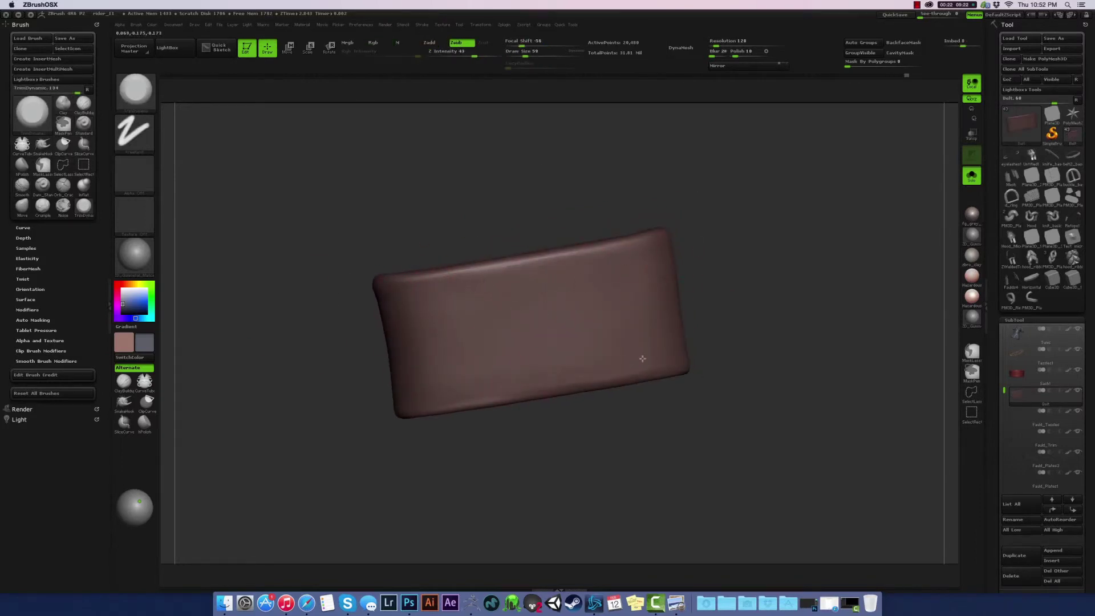
pyautogui.moveTo(458, 340); pyautogui.dragTo(615, 321)
pyautogui.press('b')
pyautogui.press('t')
pyautogui.press('d')
pyautogui.moveTo(741, 353)
pyautogui.mouseDown()
pyautogui.moveTo(843, 359)
pyautogui.moveTo(624, 255)
pyautogui.mouseUp()
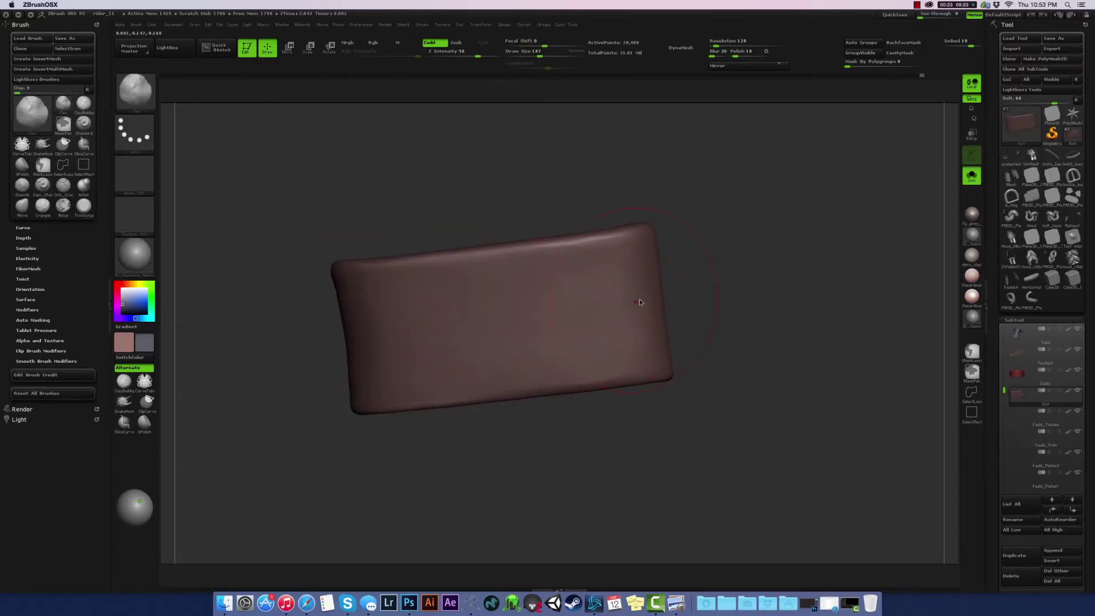
# Step: Trim the loop's front face flatter and carve small dents into it
pyautogui.press('b')
pyautogui.press('t')
pyautogui.press('d')
pyautogui.moveTo(688, 298); pyautogui.dragTo(688, 293)
pyautogui.moveTo(621, 302)
pyautogui.mouseDown()
pyautogui.moveTo(639, 277)
pyautogui.moveTo(787, 322)
pyautogui.moveTo(523, 292)
pyautogui.mouseUp()
pyautogui.press('b')
pyautogui.press('d')
pyautogui.press('s')
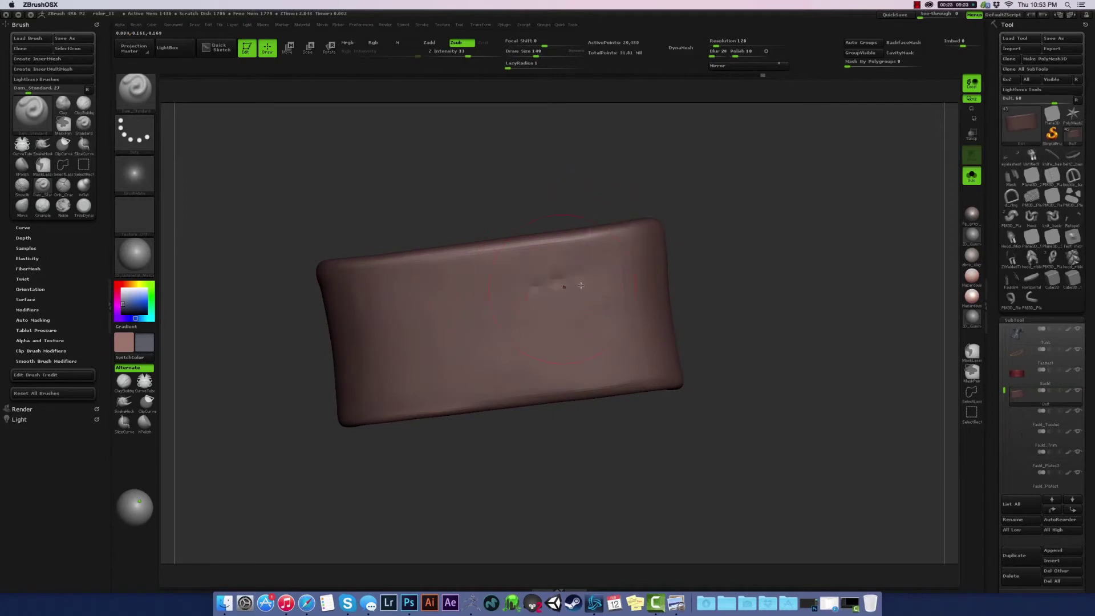
# Step: Smooth the loop's front surface and inspect its underside rim
pyautogui.press('b')
pyautogui.press('n')
pyautogui.press('o')
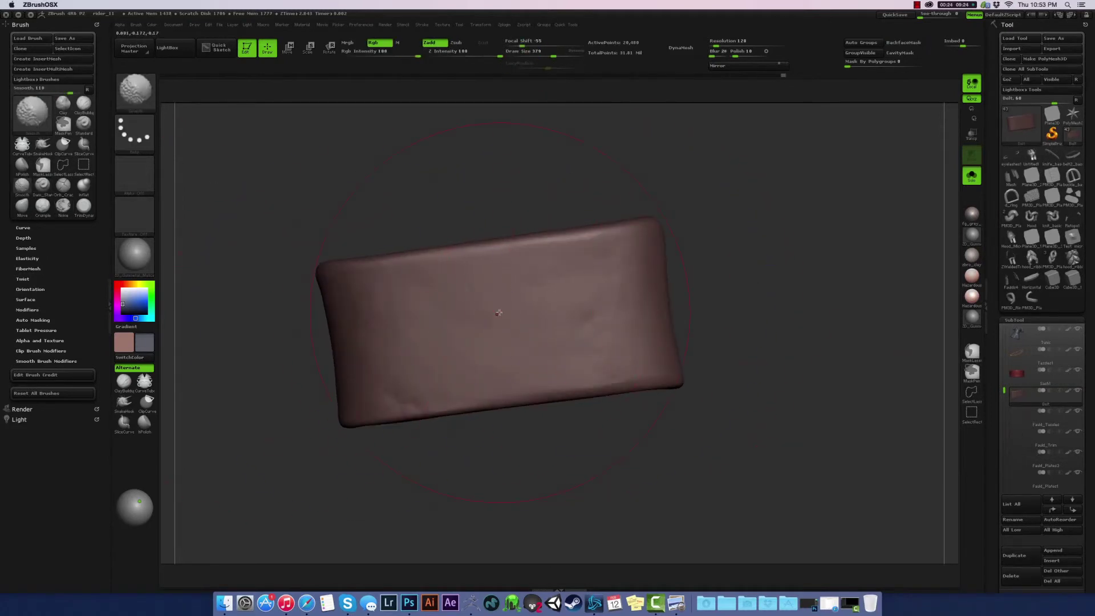
pyautogui.moveTo(511, 228); pyautogui.dragTo(513, 219)
pyautogui.press('b')
pyautogui.press('c')
pyautogui.press('l')
pyautogui.moveTo(475, 256)
pyautogui.mouseDown()
pyautogui.moveTo(708, 386)
pyautogui.moveTo(725, 262)
pyautogui.moveTo(538, 242)
pyautogui.moveTo(567, 213)
pyautogui.moveTo(581, 365)
pyautogui.mouseUp()
# Step: Show all belt pieces again and smooth the wide band's edge
pyautogui.keyDown('ctrl'); pyautogui.keyDown('shift'); pyautogui.click(707, 386); pyautogui.keyUp('shift'); pyautogui.keyUp('ctrl')
pyautogui.moveTo(471, 391)
pyautogui.mouseDown()
pyautogui.moveTo(679, 359)
pyautogui.moveTo(543, 228)
pyautogui.moveTo(463, 297)
pyautogui.moveTo(440, 379)
pyautogui.moveTo(508, 359)
pyautogui.moveTo(379, 337)
pyautogui.moveTo(403, 365)
pyautogui.moveTo(330, 213)
pyautogui.moveTo(685, 225)
pyautogui.moveTo(510, 418)
pyautogui.moveTo(480, 246)
pyautogui.mouseUp()
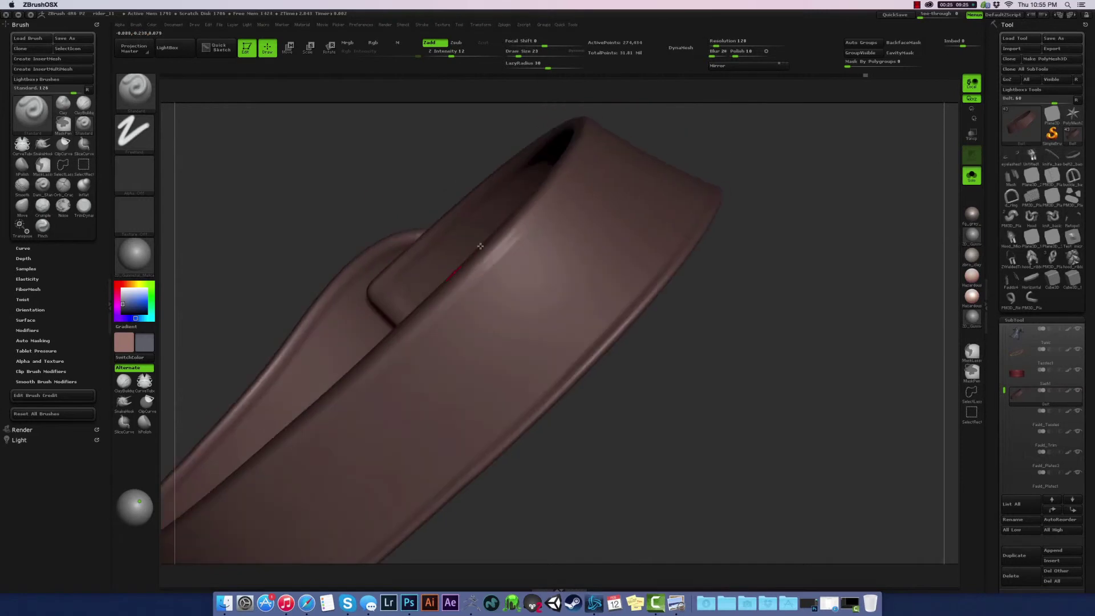
pyautogui.moveTo(392, 345)
pyautogui.mouseDown()
pyautogui.moveTo(708, 325)
pyautogui.moveTo(704, 335)
pyautogui.moveTo(225, 247)
pyautogui.moveTo(548, 178)
pyautogui.moveTo(607, 213)
pyautogui.moveTo(596, 211)
pyautogui.mouseUp()
pyautogui.press('b')
pyautogui.press('c')
pyautogui.press('b')
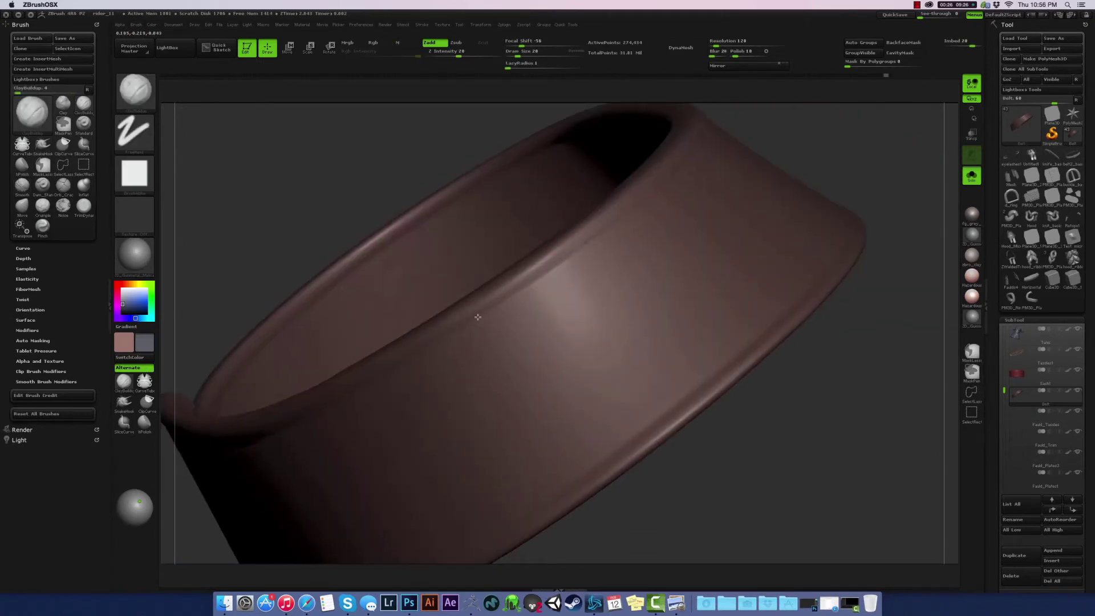
pyautogui.moveTo(478, 317); pyautogui.dragTo(514, 236)
pyautogui.moveTo(460, 307)
pyautogui.mouseDown()
pyautogui.moveTo(645, 142)
pyautogui.moveTo(371, 183)
pyautogui.moveTo(501, 255)
pyautogui.moveTo(513, 221)
pyautogui.moveTo(586, 147)
pyautogui.mouseUp()
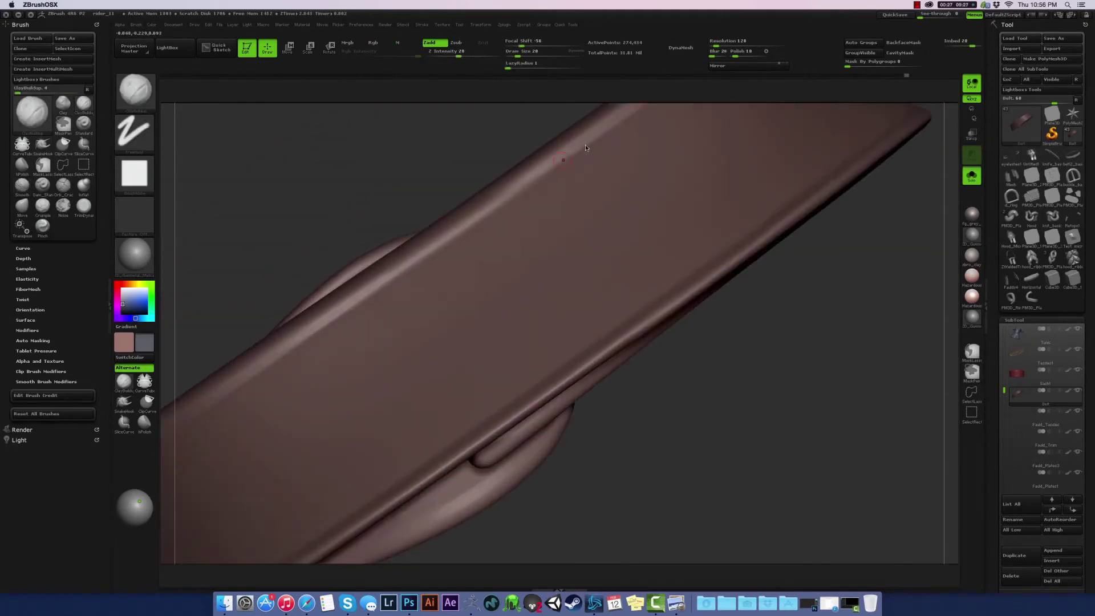
# Step: Smooth the rolled edge of the band near its rounded end
pyautogui.moveTo(293, 350)
pyautogui.mouseDown()
pyautogui.moveTo(614, 135)
pyautogui.moveTo(514, 189)
pyautogui.moveTo(532, 213)
pyautogui.moveTo(392, 394)
pyautogui.moveTo(570, 285)
pyautogui.moveTo(737, 269)
pyautogui.mouseUp()
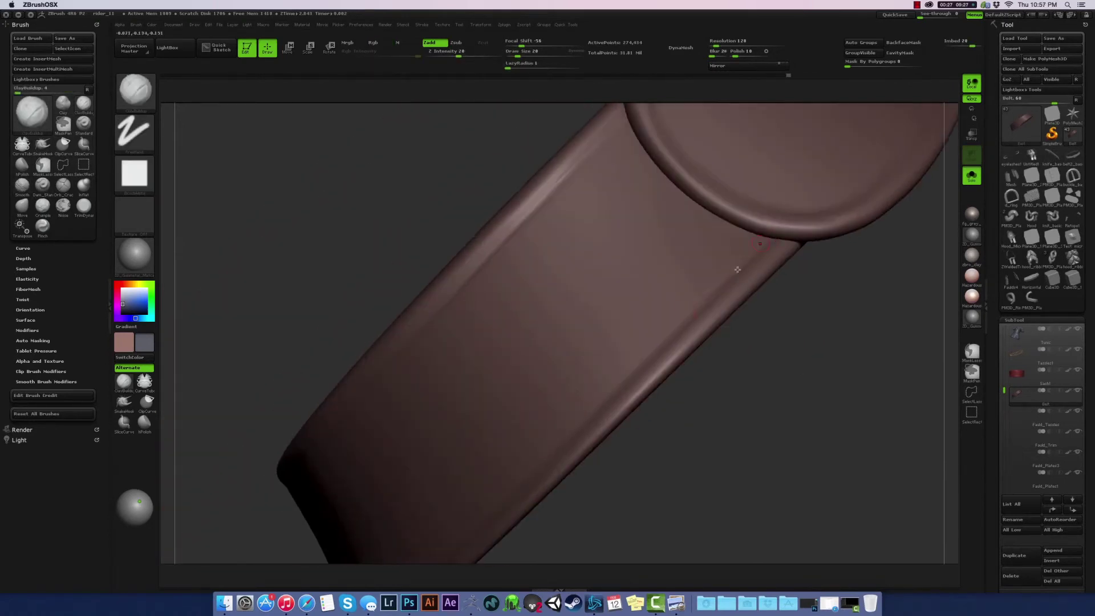
pyautogui.moveTo(612, 383)
pyautogui.mouseDown()
pyautogui.moveTo(787, 232)
pyautogui.moveTo(528, 213)
pyautogui.mouseUp()
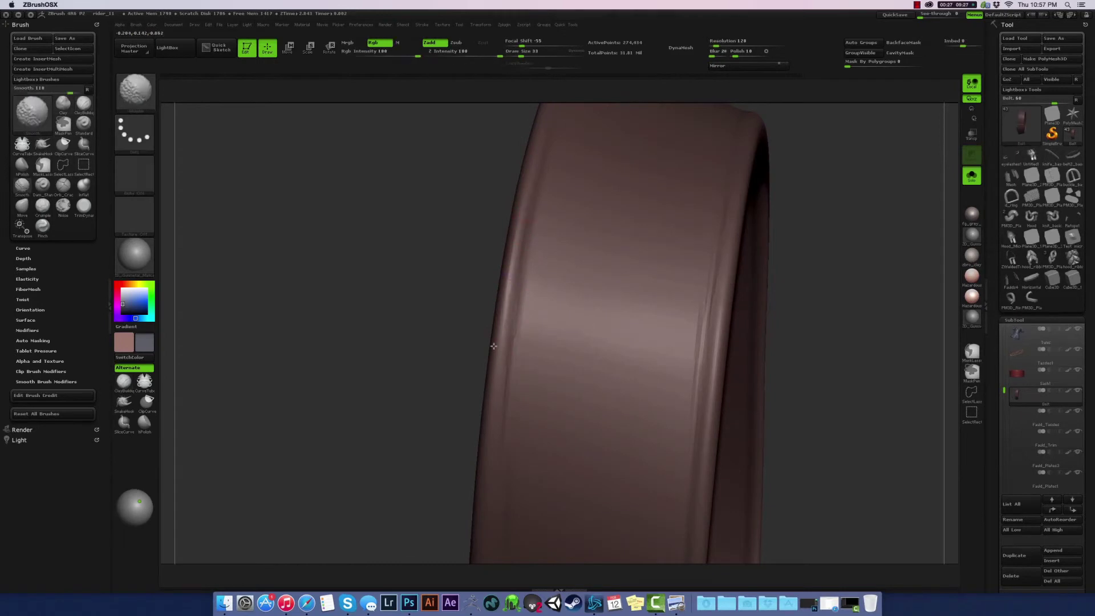
pyautogui.moveTo(523, 320)
pyautogui.mouseDown()
pyautogui.moveTo(454, 166)
pyautogui.moveTo(500, 240)
pyautogui.moveTo(421, 237)
pyautogui.moveTo(489, 309)
pyautogui.mouseUp()
pyautogui.moveTo(437, 352)
pyautogui.mouseDown()
pyautogui.moveTo(364, 308)
pyautogui.moveTo(498, 288)
pyautogui.moveTo(224, 329)
pyautogui.moveTo(437, 308)
pyautogui.mouseUp()
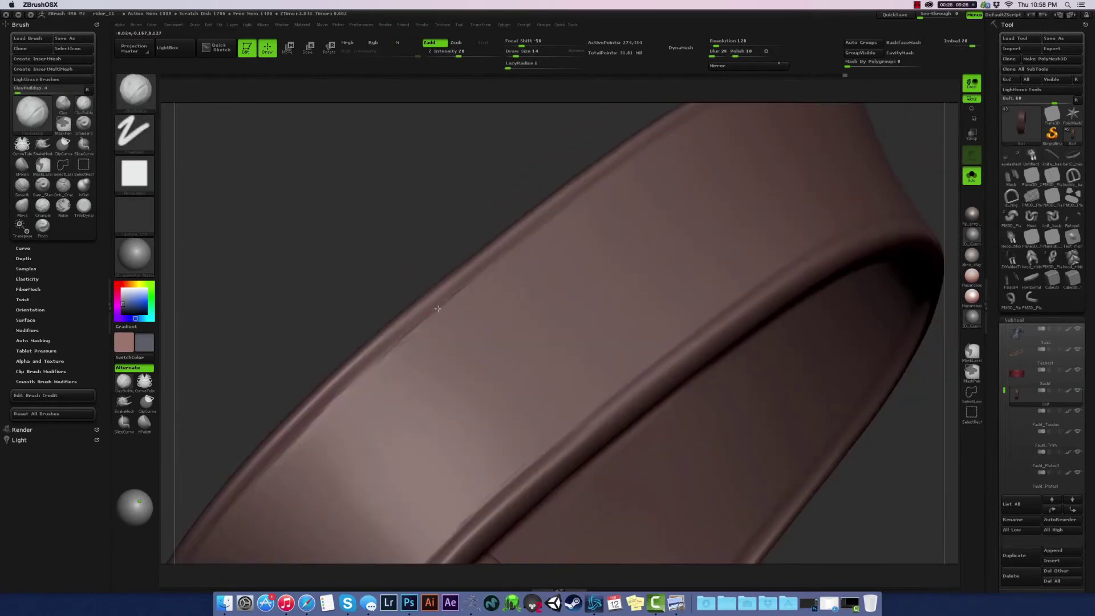
pyautogui.moveTo(563, 219); pyautogui.dragTo(584, 202)
# Step: Zoom out and turn Solo off to frame the belt on the full character
pyautogui.moveTo(404, 280)
pyautogui.mouseDown()
pyautogui.moveTo(589, 154)
pyautogui.moveTo(489, 208)
pyautogui.moveTo(577, 206)
pyautogui.moveTo(753, 332)
pyautogui.moveTo(296, 340)
pyautogui.moveTo(470, 306)
pyautogui.moveTo(509, 238)
pyautogui.moveTo(379, 306)
pyautogui.moveTo(542, 152)
pyautogui.moveTo(492, 262)
pyautogui.moveTo(379, 234)
pyautogui.moveTo(518, 244)
pyautogui.moveTo(729, 213)
pyautogui.moveTo(575, 248)
pyautogui.moveTo(812, 222)
pyautogui.moveTo(858, 200)
pyautogui.moveTo(593, 153)
pyautogui.moveTo(713, 369)
pyautogui.moveTo(587, 322)
pyautogui.mouseUp()
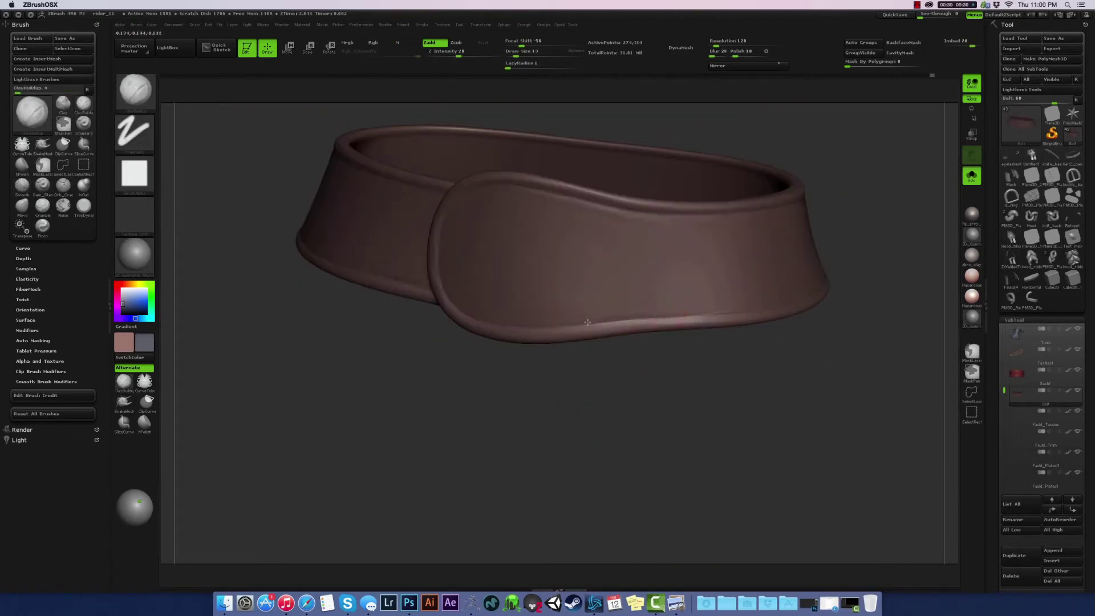
pyautogui.moveTo(660, 309); pyautogui.dragTo(650, 315)
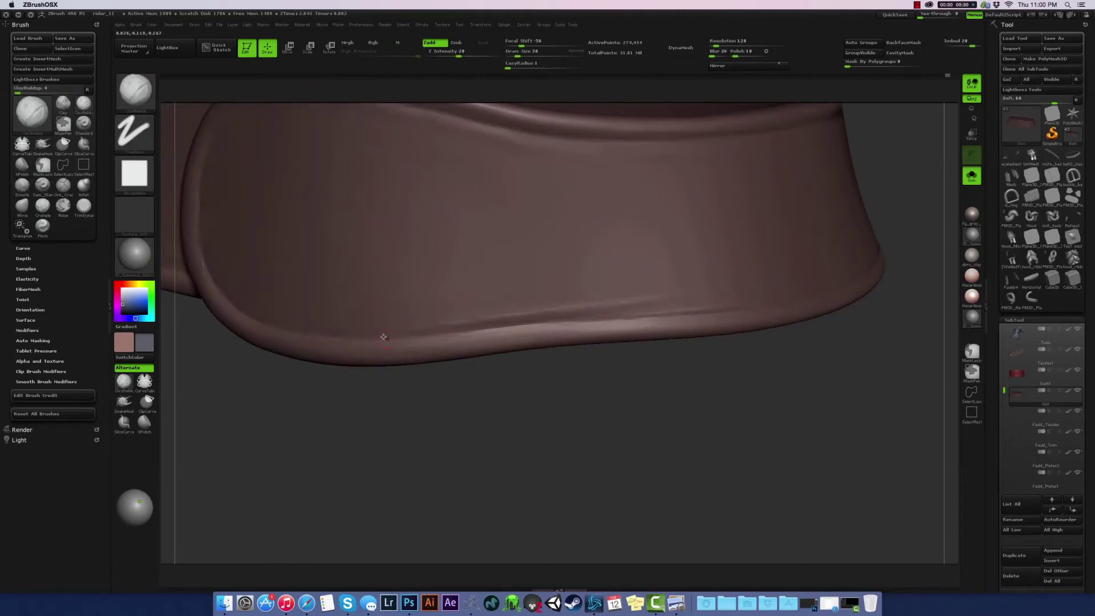
pyautogui.moveTo(383, 337); pyautogui.dragTo(628, 319)
pyautogui.click(972, 176)
pyautogui.moveTo(742, 343); pyautogui.dragTo(771, 363)
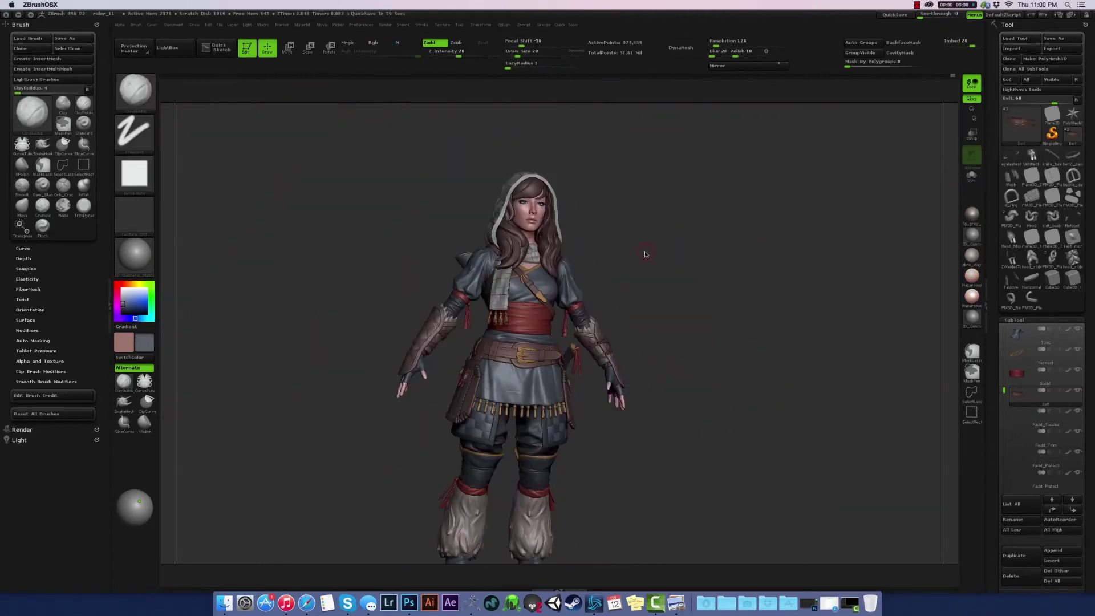
# Step: Solo the belt and hide the buckle, strap and loops, leaving only the band
pyautogui.moveTo(645, 254)
pyautogui.mouseDown()
pyautogui.moveTo(752, 354)
pyautogui.moveTo(759, 303)
pyautogui.mouseUp()
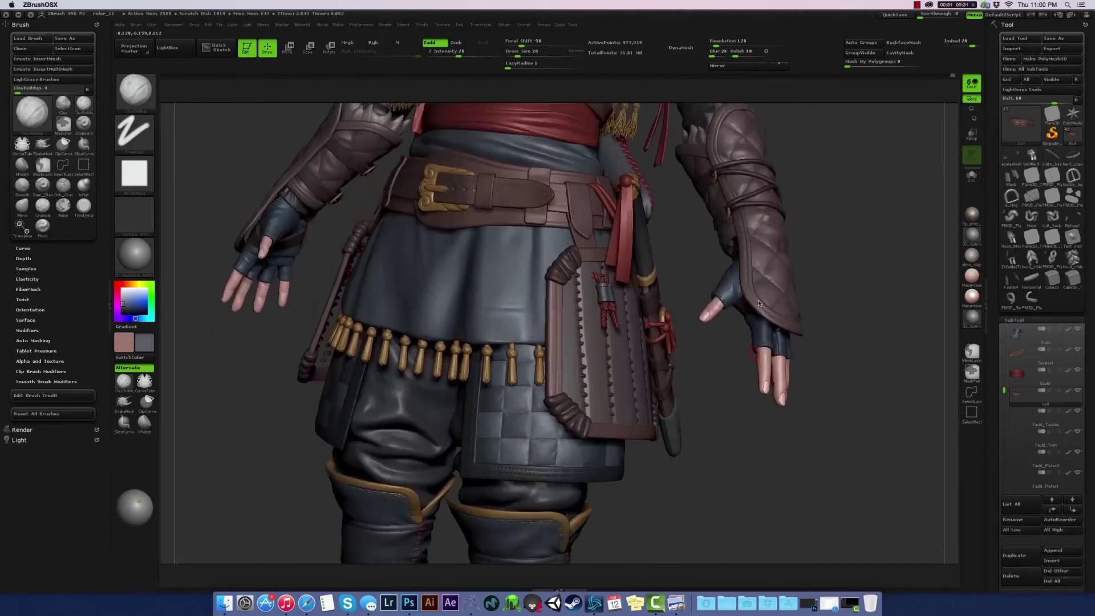
pyautogui.press('f')
pyautogui.click(972, 175)
pyautogui.press('f')
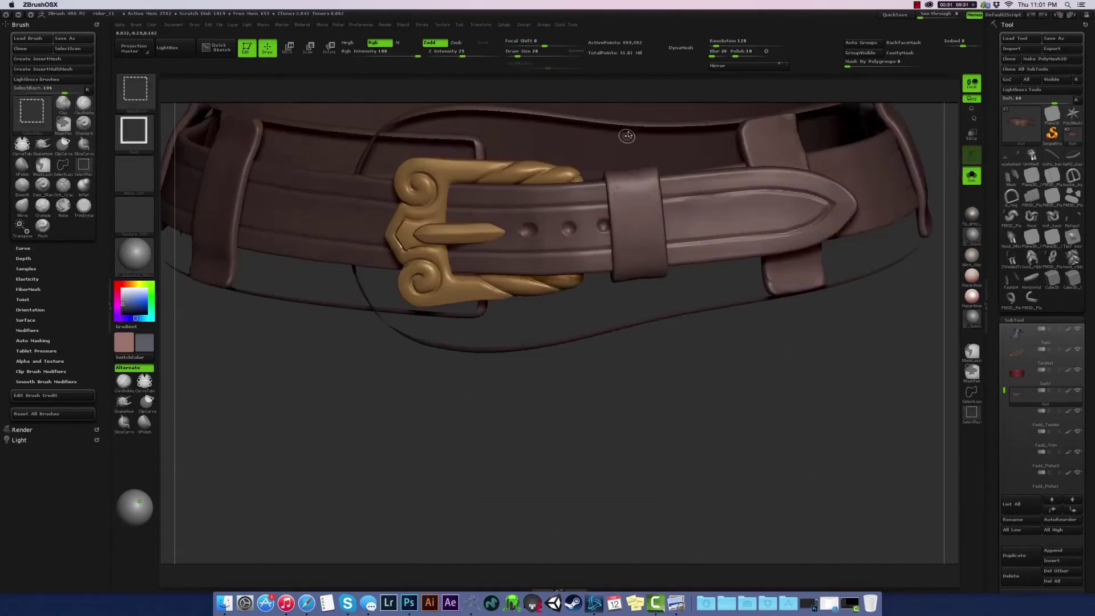
pyautogui.keyDown('ctrl'); pyautogui.keyDown('shift'); pyautogui.click(627, 135); pyautogui.keyUp('shift'); pyautogui.keyUp('ctrl')
# Step: Orbit the band and smooth its outer surface
pyautogui.moveTo(510, 182)
pyautogui.mouseDown()
pyautogui.moveTo(630, 242)
pyautogui.moveTo(624, 182)
pyautogui.mouseUp()
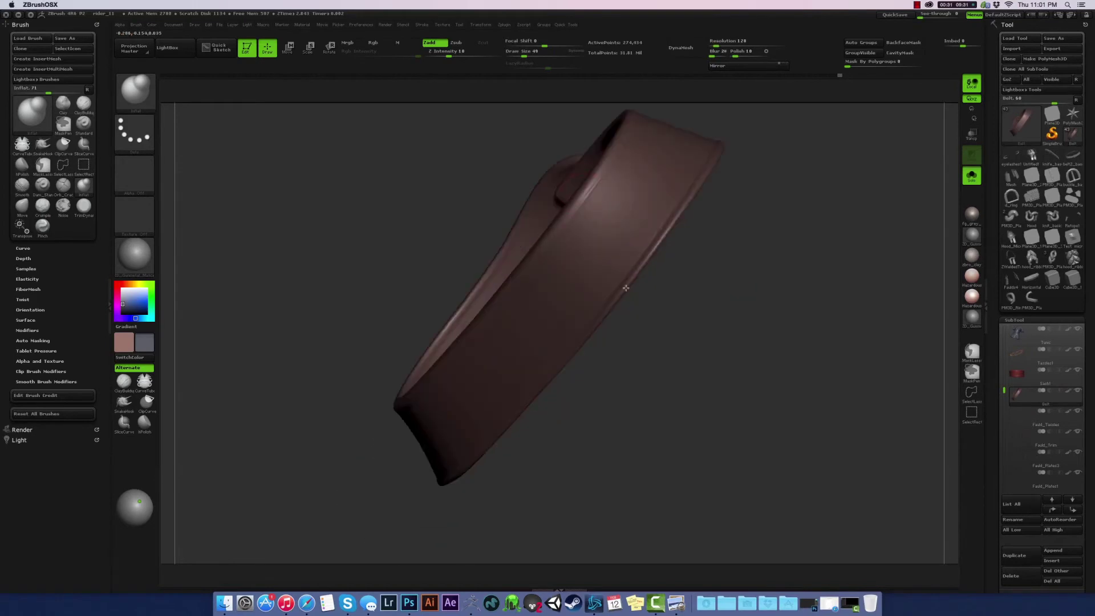
pyautogui.moveTo(681, 242)
pyautogui.mouseDown()
pyautogui.moveTo(799, 335)
pyautogui.moveTo(114, 395)
pyautogui.mouseUp()
pyautogui.moveTo(487, 315)
pyautogui.mouseDown()
pyautogui.moveTo(599, 288)
pyautogui.moveTo(604, 325)
pyautogui.mouseUp()
pyautogui.moveTo(512, 346)
pyautogui.mouseDown()
pyautogui.moveTo(489, 245)
pyautogui.moveTo(477, 244)
pyautogui.moveTo(631, 300)
pyautogui.moveTo(802, 295)
pyautogui.mouseUp()
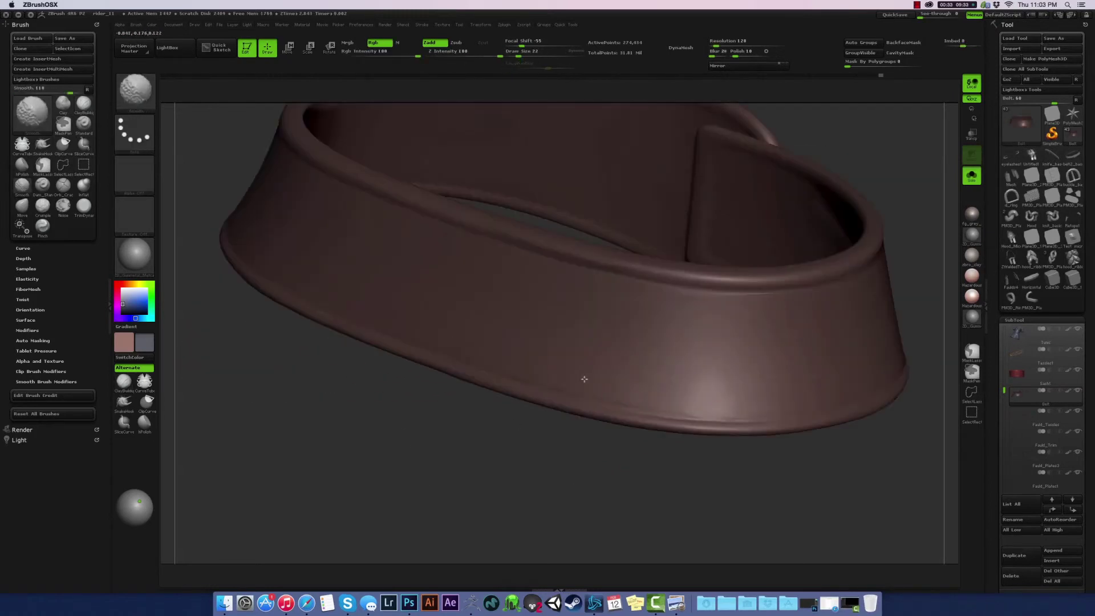
pyautogui.moveTo(584, 379); pyautogui.dragTo(660, 371)
# Step: Smooth the band's lower edge and turn the overlapping flap to face front
pyautogui.moveTo(529, 342); pyautogui.dragTo(467, 309)
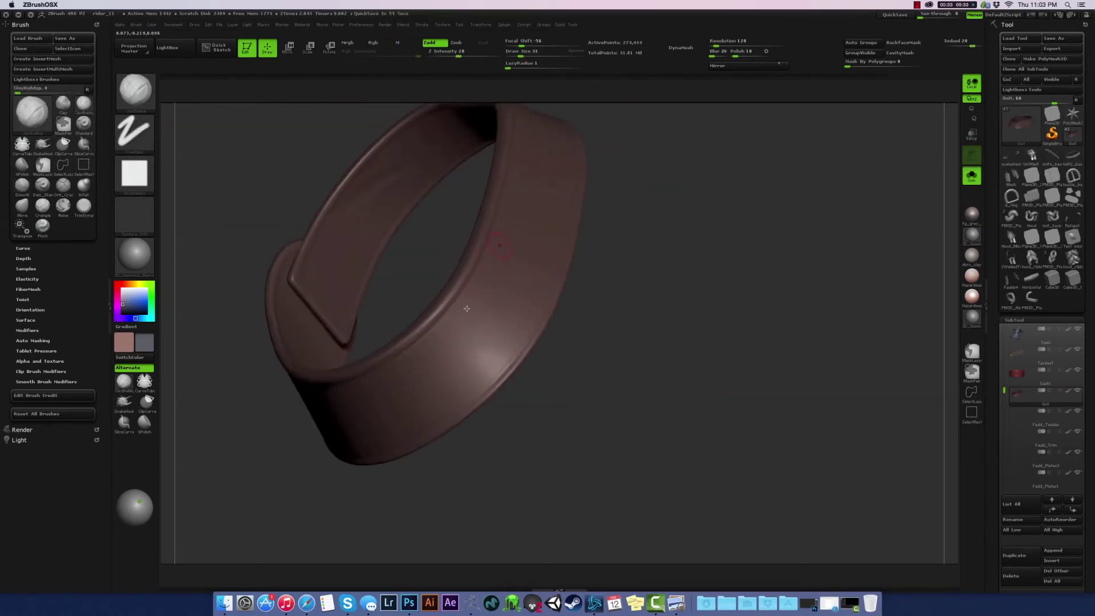
pyautogui.moveTo(532, 279)
pyautogui.mouseDown()
pyautogui.moveTo(663, 186)
pyautogui.moveTo(778, 269)
pyautogui.moveTo(660, 231)
pyautogui.mouseUp()
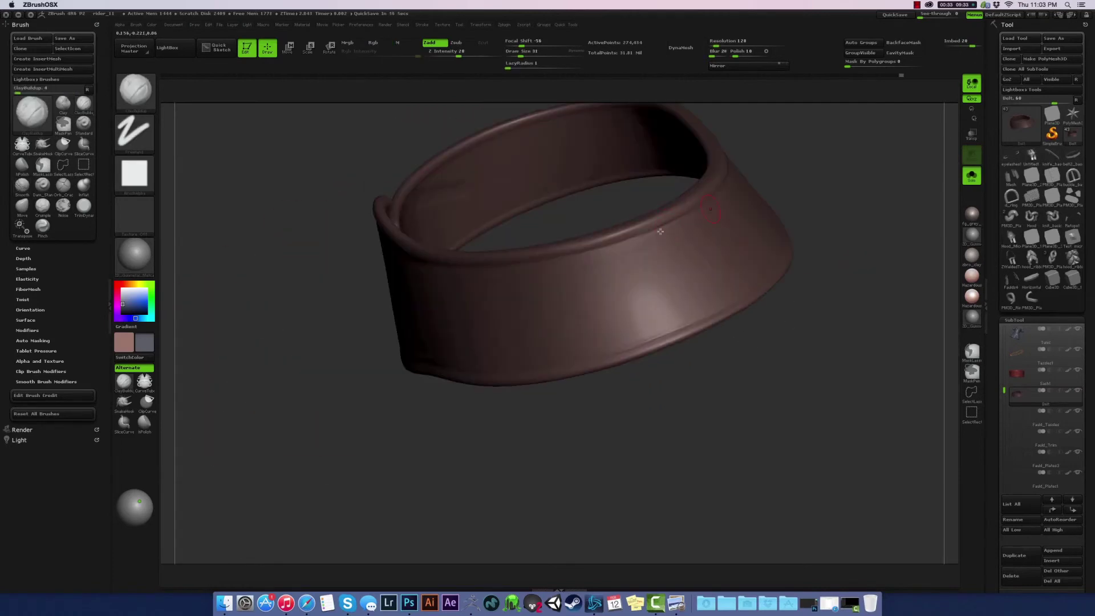
pyautogui.moveTo(734, 227)
pyautogui.mouseDown()
pyautogui.moveTo(551, 293)
pyautogui.moveTo(560, 377)
pyautogui.mouseUp()
pyautogui.moveTo(528, 340)
pyautogui.mouseDown()
pyautogui.moveTo(659, 382)
pyautogui.moveTo(504, 447)
pyautogui.moveTo(570, 384)
pyautogui.moveTo(546, 402)
pyautogui.mouseUp()
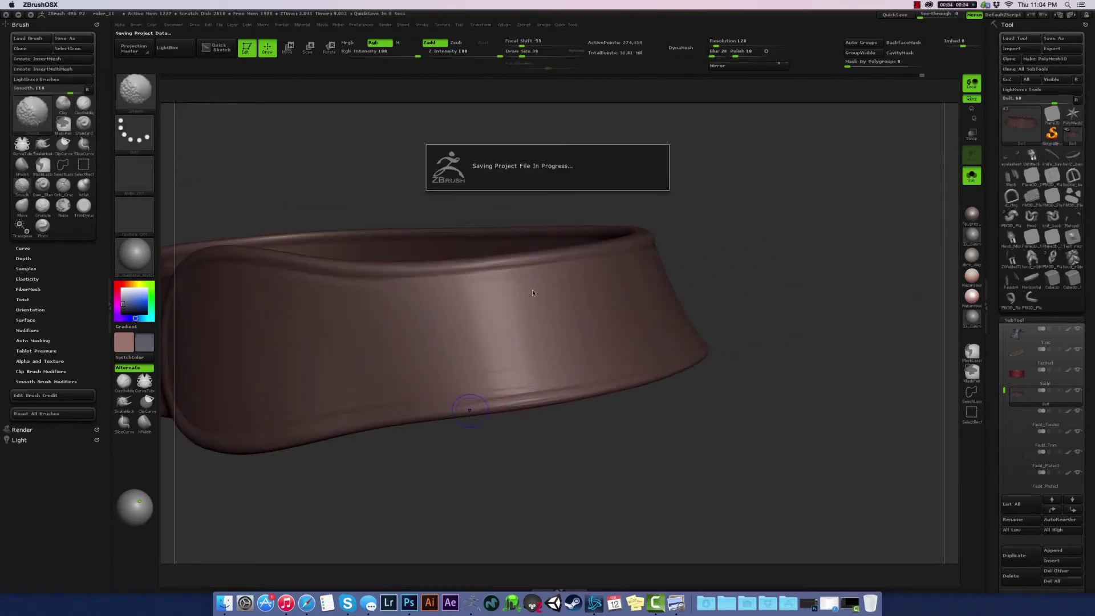
pyautogui.moveTo(533, 292)
pyautogui.mouseDown()
pyautogui.moveTo(506, 435)
pyautogui.moveTo(567, 430)
pyautogui.moveTo(702, 344)
pyautogui.mouseUp()
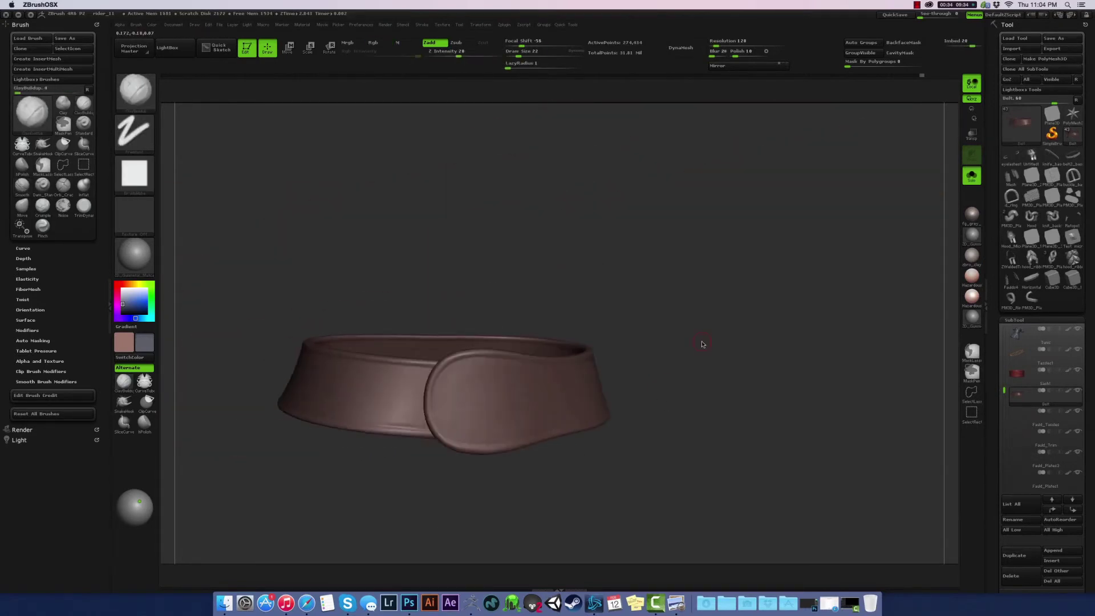
# Step: Switch to the Inflat and then Blob sculpting brushes, viewing inside the belt ring
pyautogui.press('b')
pyautogui.press('i')
pyautogui.press('n')
pyautogui.press('b')
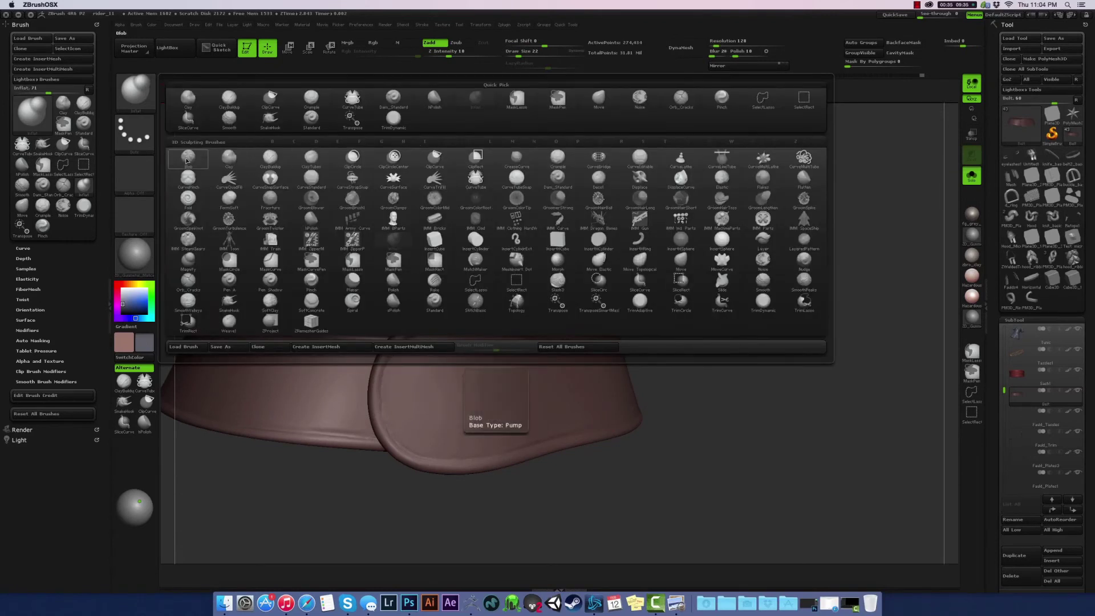
pyautogui.click(186, 160)
pyautogui.moveTo(459, 324)
pyautogui.mouseDown()
pyautogui.moveTo(451, 384)
pyautogui.moveTo(648, 428)
pyautogui.mouseUp()
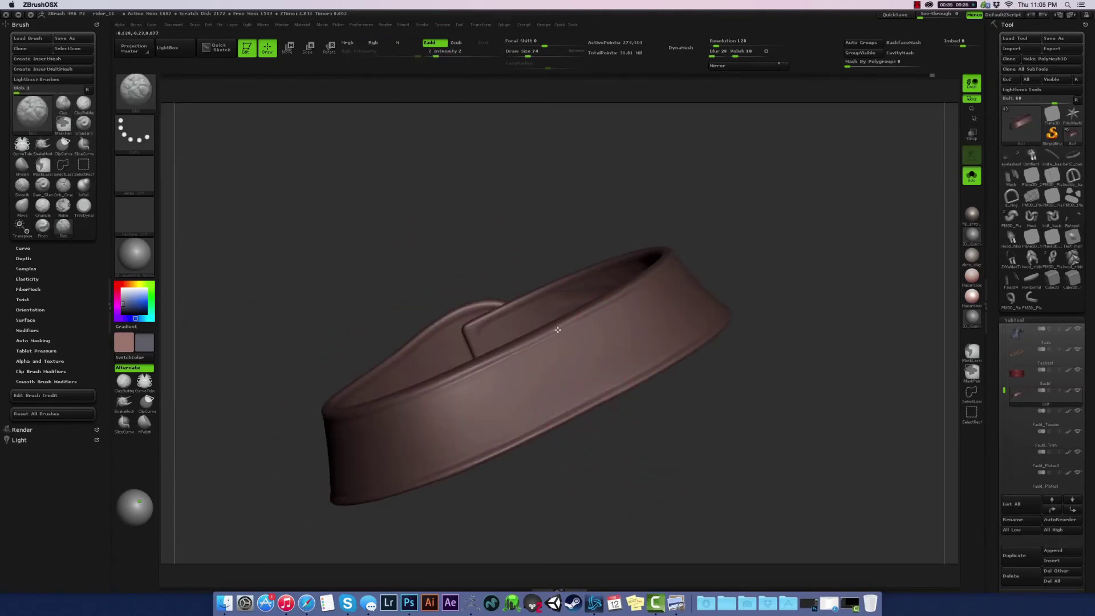
# Step: Select the FormSoft brush and frame the belt and flap from the front
pyautogui.press('b')
pyautogui.press('f')
pyautogui.press('o')
pyautogui.press('b')
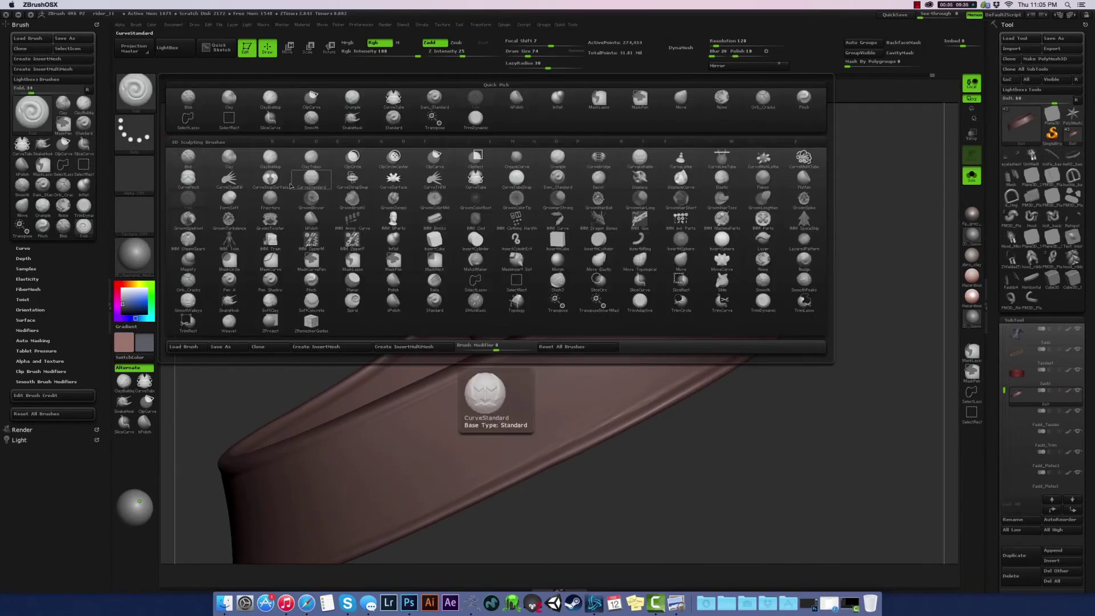
pyautogui.press('f')
pyautogui.press('s')
pyautogui.moveTo(622, 165)
pyautogui.mouseDown()
pyautogui.moveTo(528, 313)
pyautogui.moveTo(770, 345)
pyautogui.moveTo(606, 227)
pyautogui.moveTo(451, 251)
pyautogui.mouseUp()
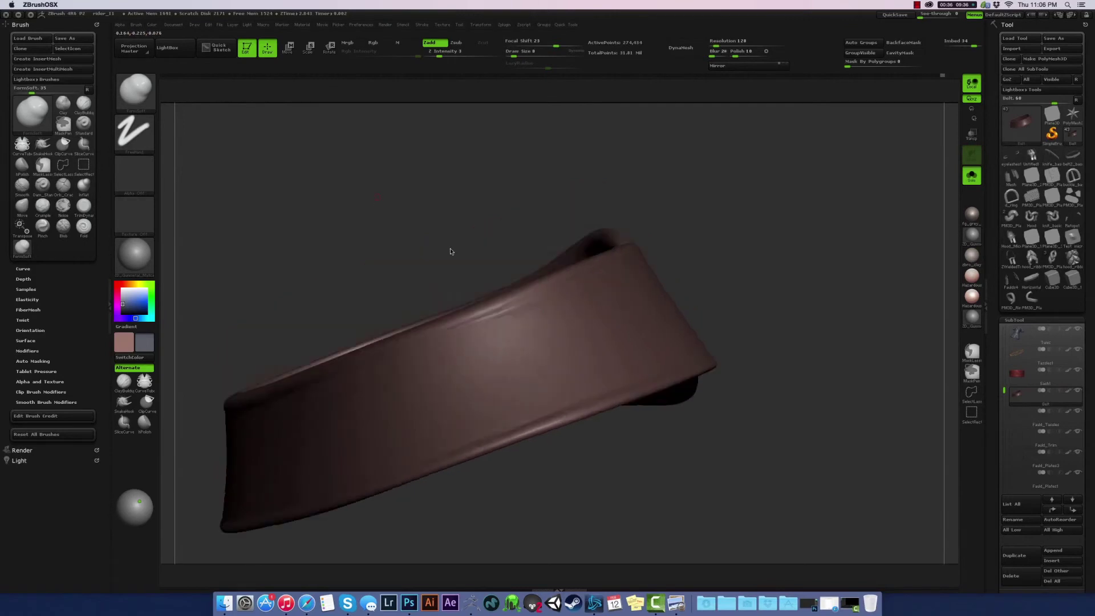
pyautogui.moveTo(529, 298)
pyautogui.mouseDown()
pyautogui.moveTo(650, 420)
pyautogui.moveTo(413, 486)
pyautogui.moveTo(475, 289)
pyautogui.mouseUp()
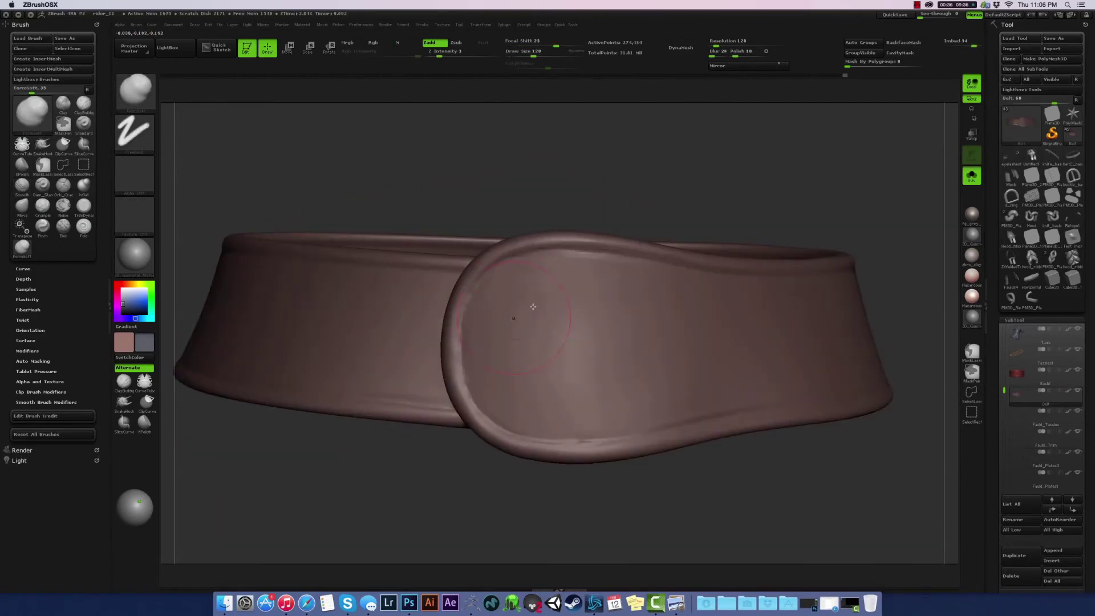
pyautogui.moveTo(598, 411)
pyautogui.mouseDown()
pyautogui.moveTo(626, 388)
pyautogui.moveTo(440, 533)
pyautogui.mouseUp()
# Step: Pick TrimDynamic, then return to FormSoft and smooth the flap's surface
pyautogui.press('b')
pyautogui.press('t')
pyautogui.press('d')
pyautogui.press('b')
pyautogui.press('f')
pyautogui.press('s')
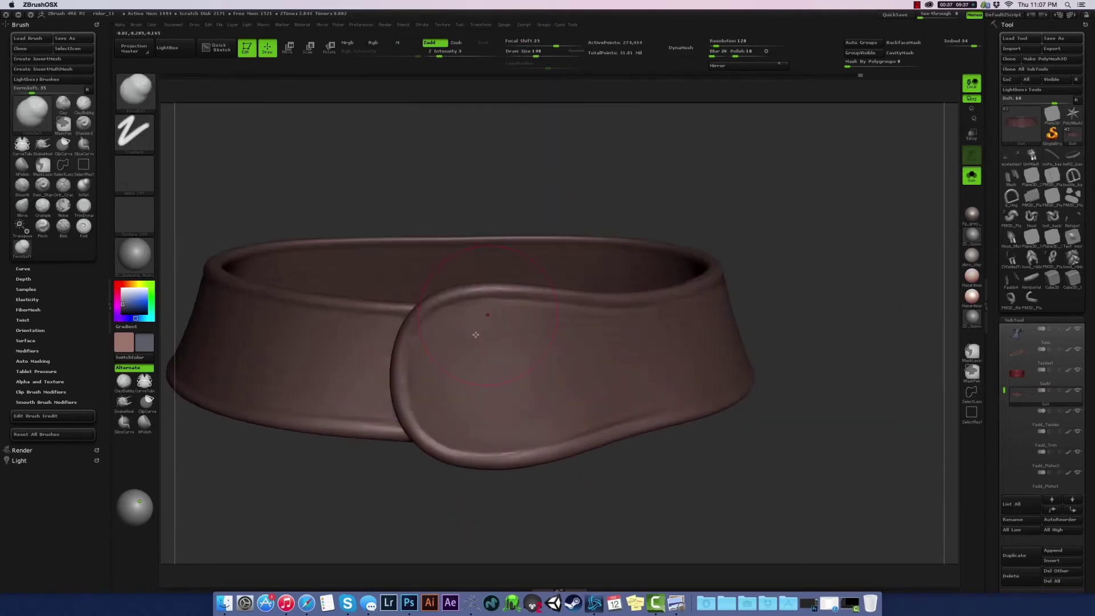
pyautogui.moveTo(827, 485); pyautogui.dragTo(383, 384)
pyautogui.moveTo(440, 352); pyautogui.dragTo(455, 406)
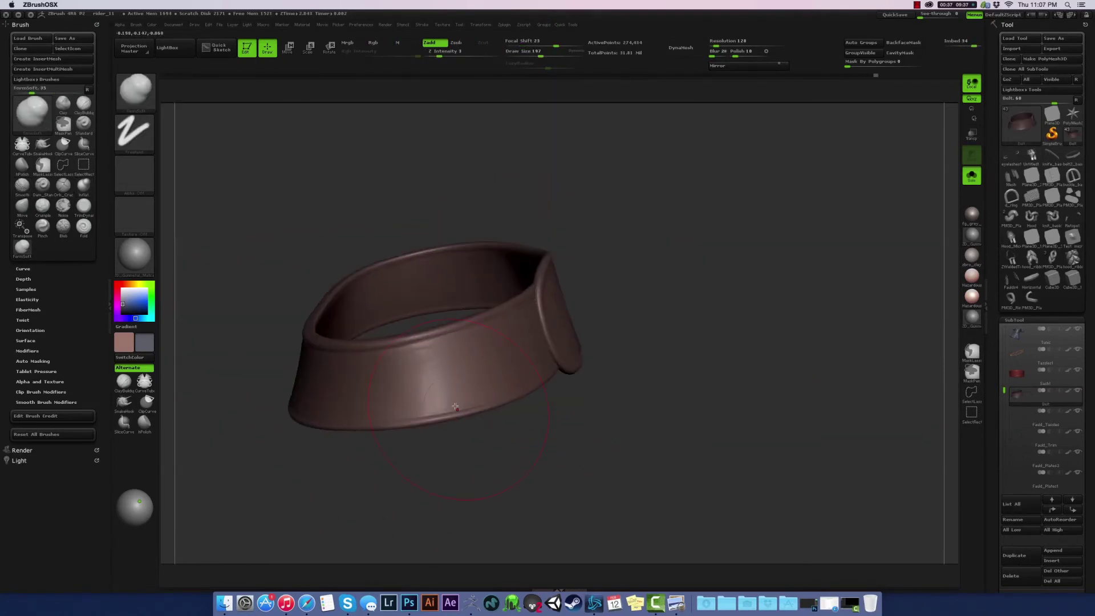
# Step: Orbit around the belt's top opening and flap side to a three-quarter view
pyautogui.moveTo(632, 507)
pyautogui.mouseDown()
pyautogui.moveTo(417, 386)
pyautogui.moveTo(594, 398)
pyautogui.moveTo(550, 456)
pyautogui.mouseUp()
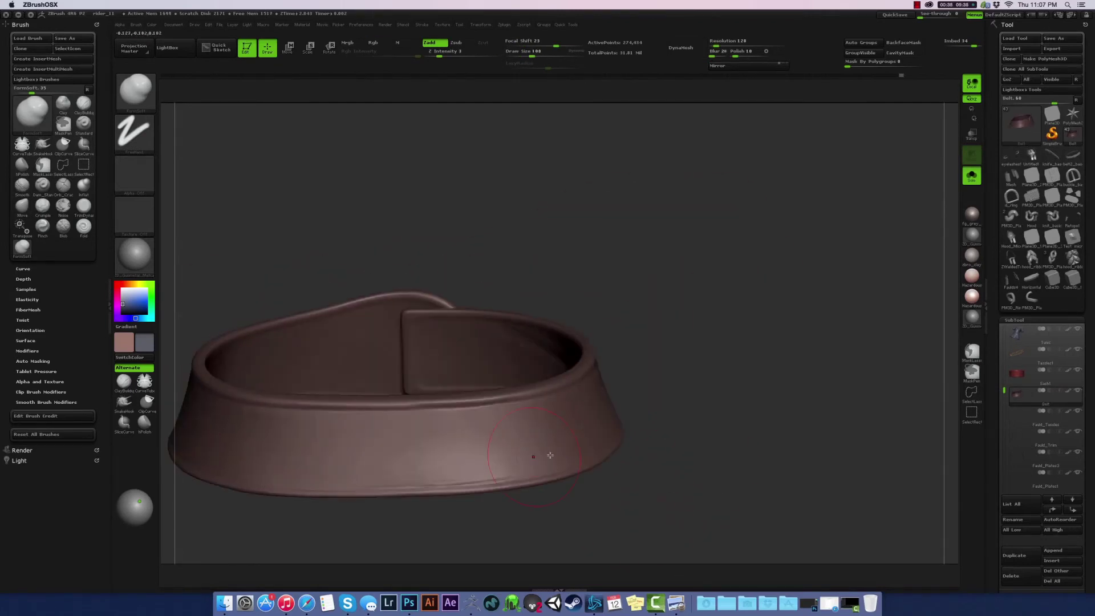
pyautogui.moveTo(392, 441)
pyautogui.mouseDown()
pyautogui.moveTo(362, 384)
pyautogui.moveTo(597, 442)
pyautogui.moveTo(405, 366)
pyautogui.mouseUp()
pyautogui.moveTo(467, 331)
pyautogui.mouseDown()
pyautogui.moveTo(398, 429)
pyautogui.moveTo(533, 391)
pyautogui.moveTo(453, 392)
pyautogui.moveTo(714, 487)
pyautogui.moveTo(487, 319)
pyautogui.mouseUp()
pyautogui.moveTo(454, 354)
pyautogui.mouseDown()
pyautogui.moveTo(435, 237)
pyautogui.moveTo(456, 224)
pyautogui.mouseUp()
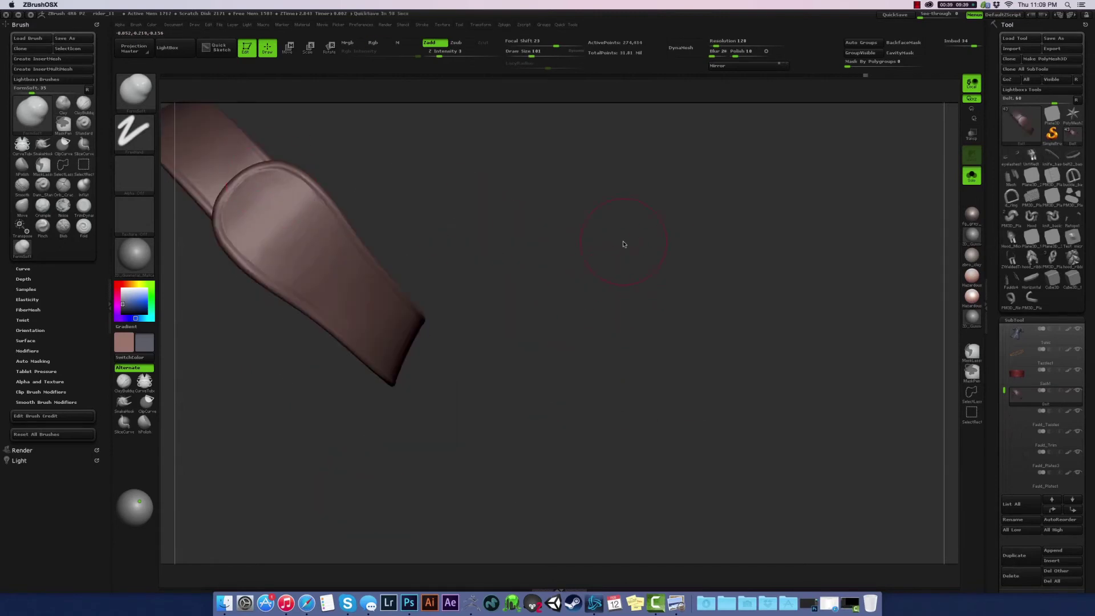
pyautogui.moveTo(530, 276)
pyautogui.mouseDown()
pyautogui.moveTo(599, 297)
pyautogui.moveTo(706, 269)
pyautogui.moveTo(234, 240)
pyautogui.mouseUp()
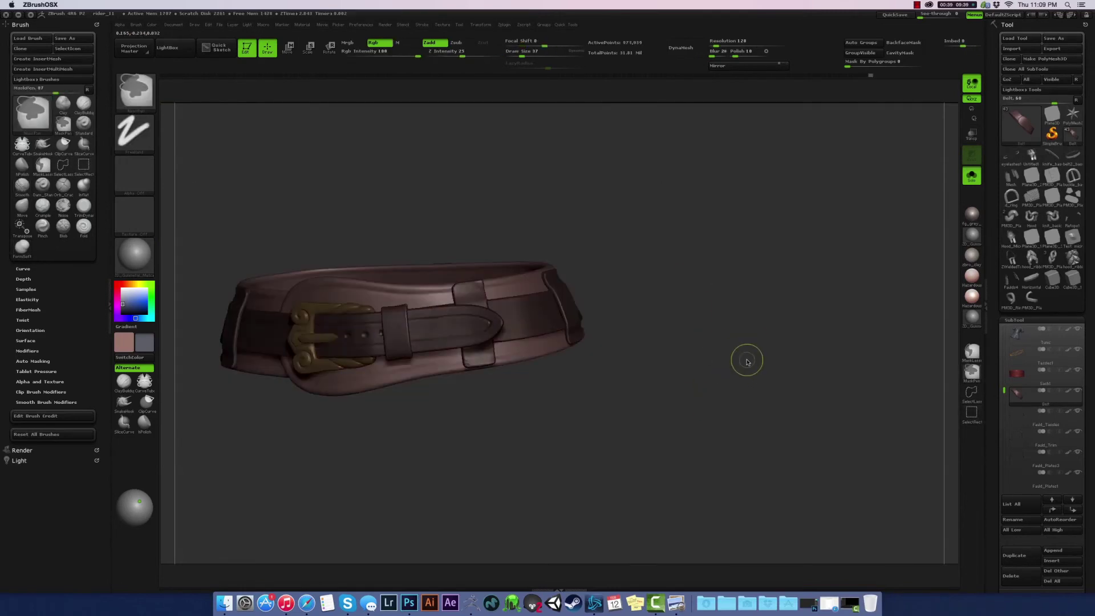
# Step: Orbit and zoom around the belt to inspect the keeper loops and buckle
pyautogui.moveTo(747, 360)
pyautogui.mouseDown()
pyautogui.moveTo(618, 207)
pyautogui.moveTo(381, 321)
pyautogui.moveTo(342, 319)
pyautogui.mouseUp()
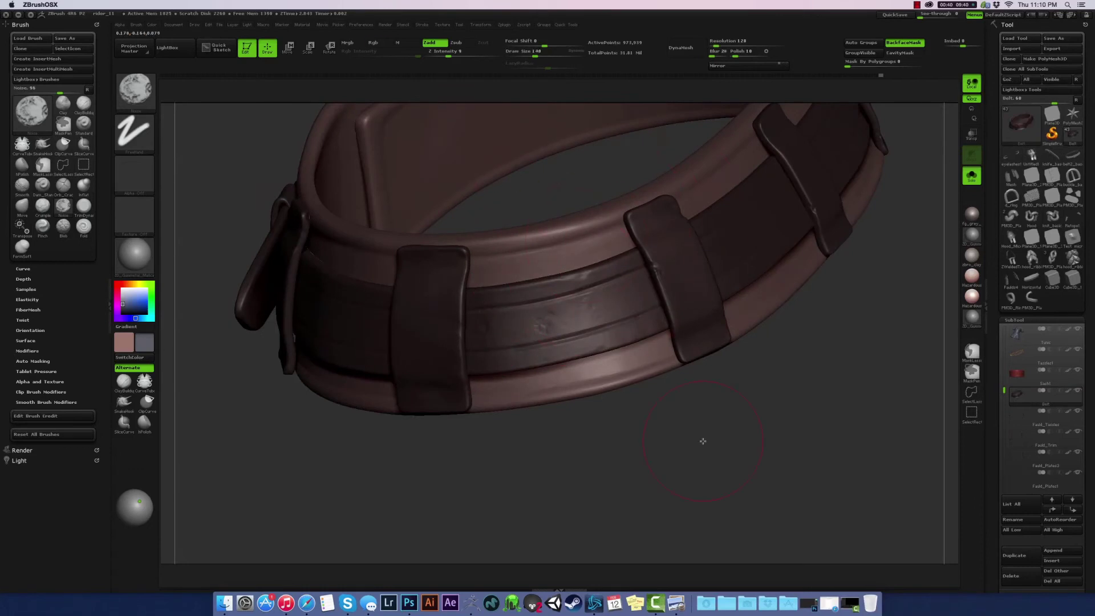
pyautogui.moveTo(702, 441)
pyautogui.mouseDown()
pyautogui.moveTo(608, 275)
pyautogui.moveTo(631, 372)
pyautogui.moveTo(575, 389)
pyautogui.moveTo(599, 306)
pyautogui.mouseUp()
pyautogui.moveTo(591, 390); pyautogui.dragTo(425, 344)
pyautogui.moveTo(660, 201); pyautogui.dragTo(594, 361)
pyautogui.moveTo(472, 298); pyautogui.dragTo(615, 232)
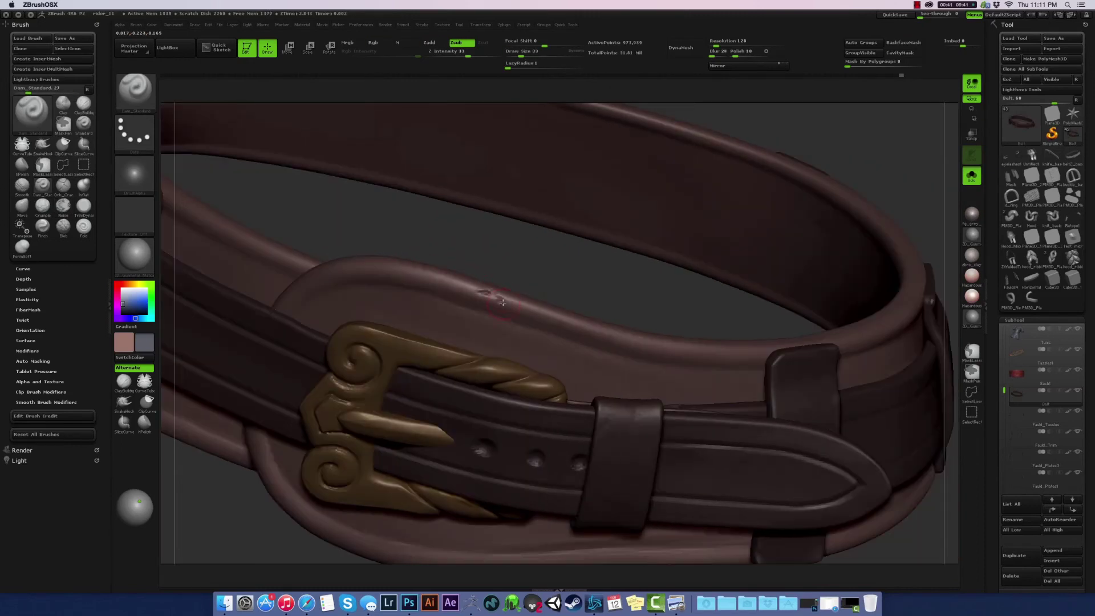
pyautogui.moveTo(502, 302); pyautogui.dragTo(691, 395)
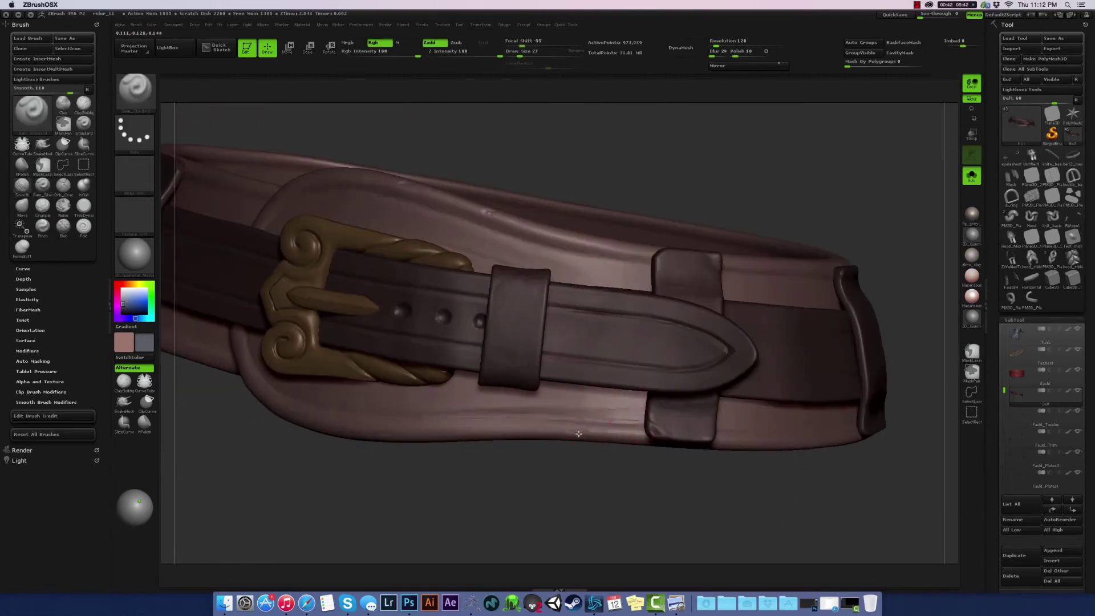
# Step: View the belt from above, then from three-quarter and steep side angles
pyautogui.moveTo(626, 511); pyautogui.dragTo(473, 263)
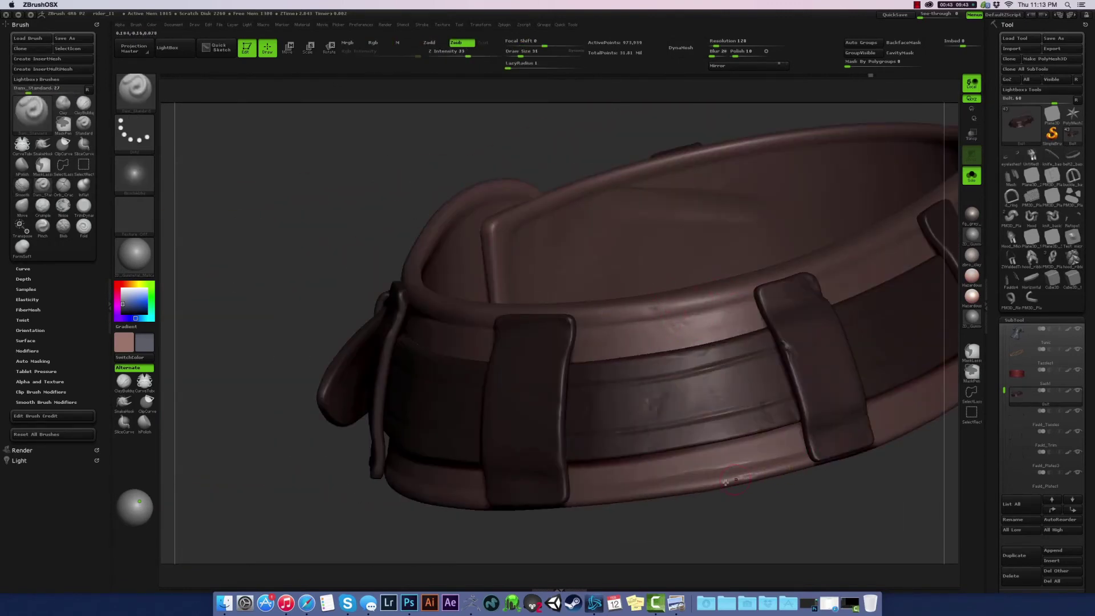
pyautogui.moveTo(750, 491); pyautogui.dragTo(478, 274)
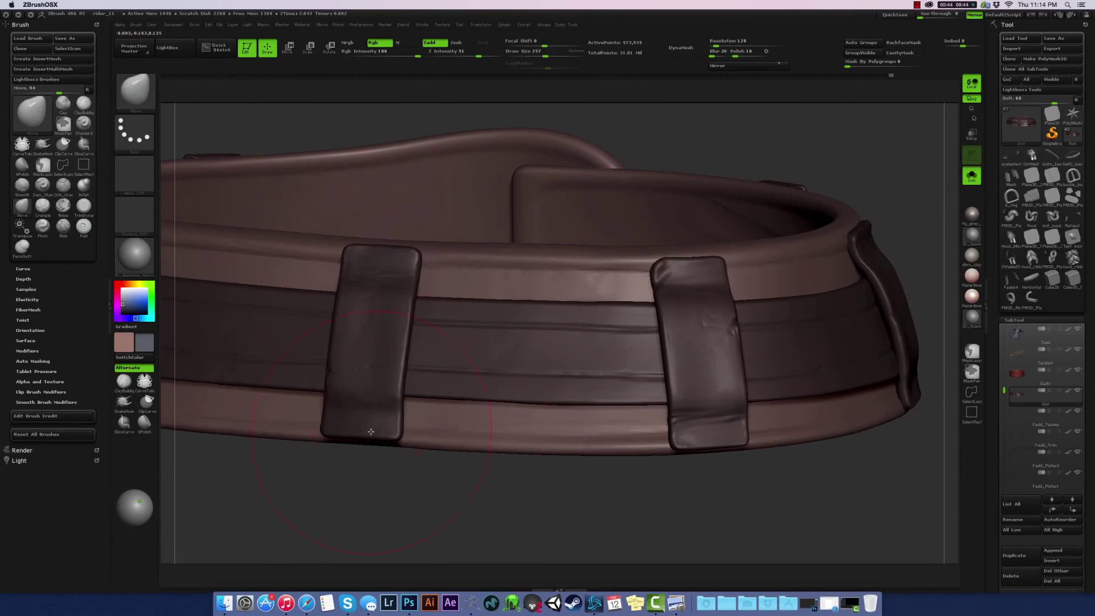
pyautogui.moveTo(557, 481); pyautogui.dragTo(705, 425)
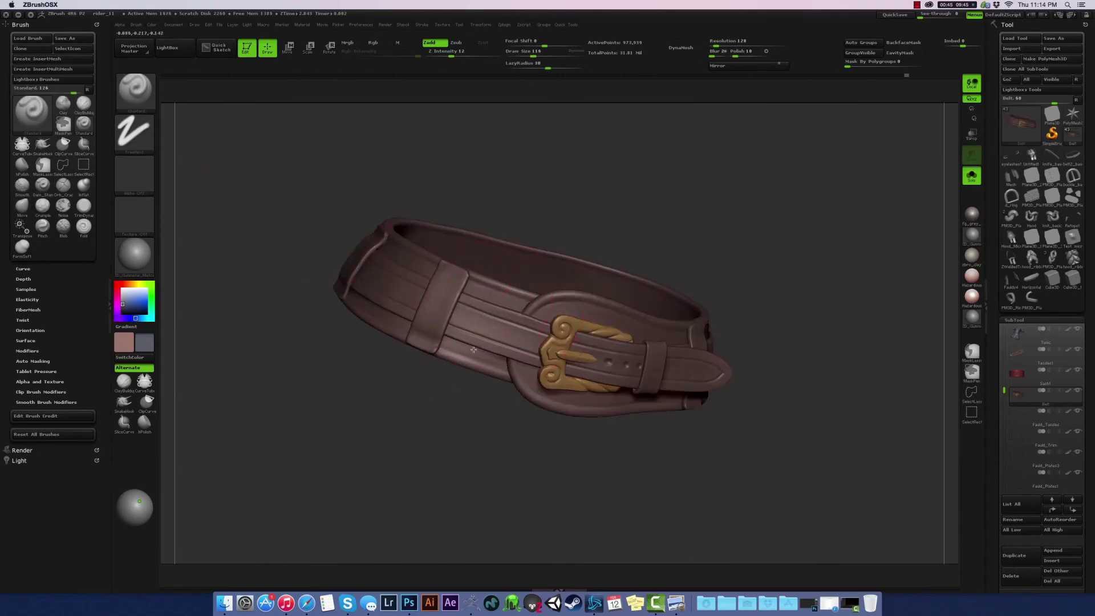
pyautogui.moveTo(473, 349)
pyautogui.mouseDown()
pyautogui.moveTo(645, 240)
pyautogui.moveTo(604, 294)
pyautogui.mouseUp()
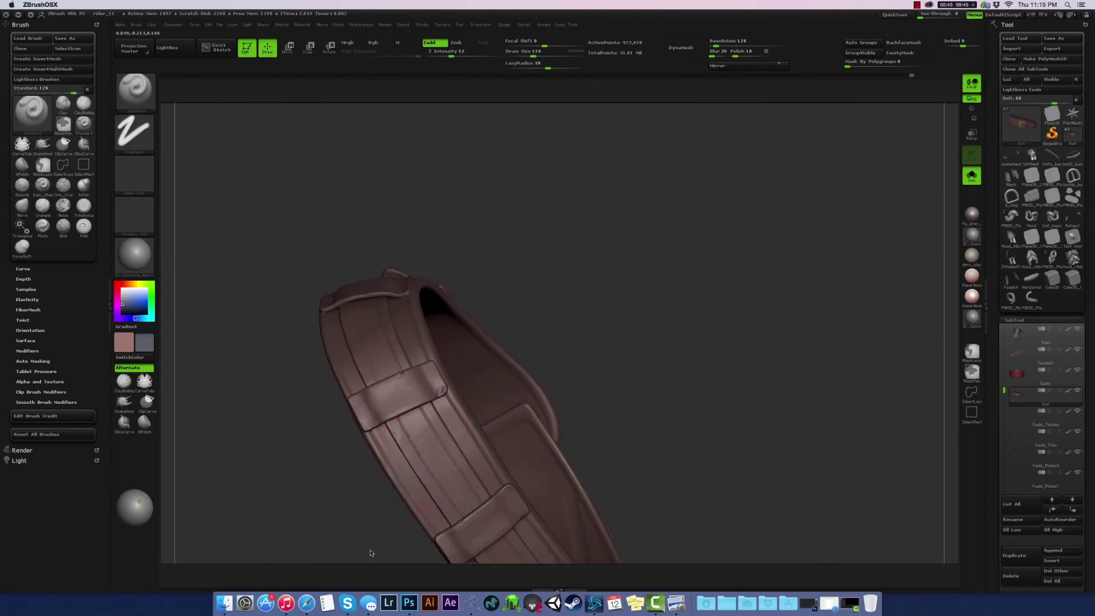